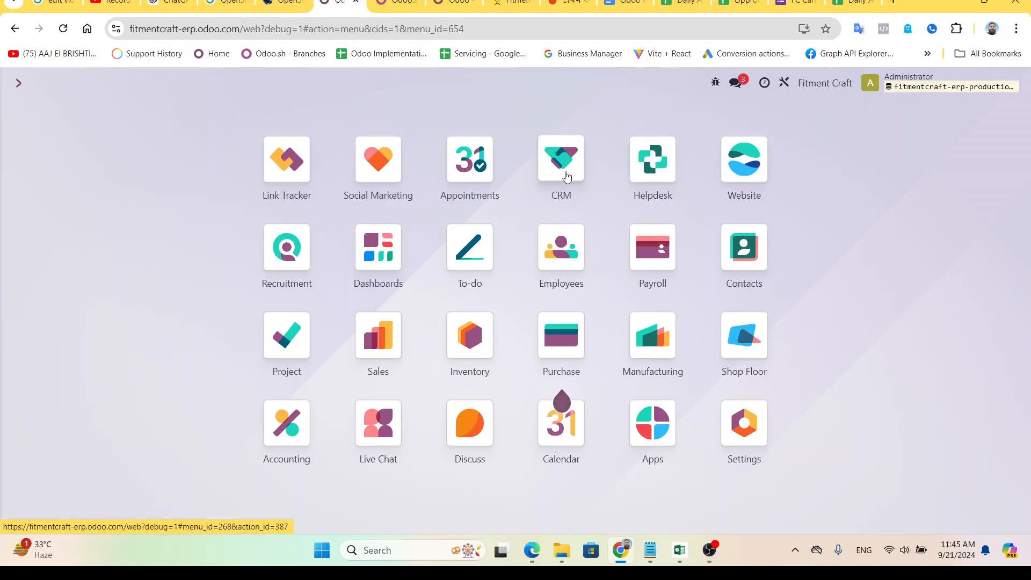
Open CRM's Overview showing the e-Com Team 1, e-Com Team 2, Corpo Team 1 and Interior Team 1 cards.
{"action": "left_click", "coordinate": [567, 176]}
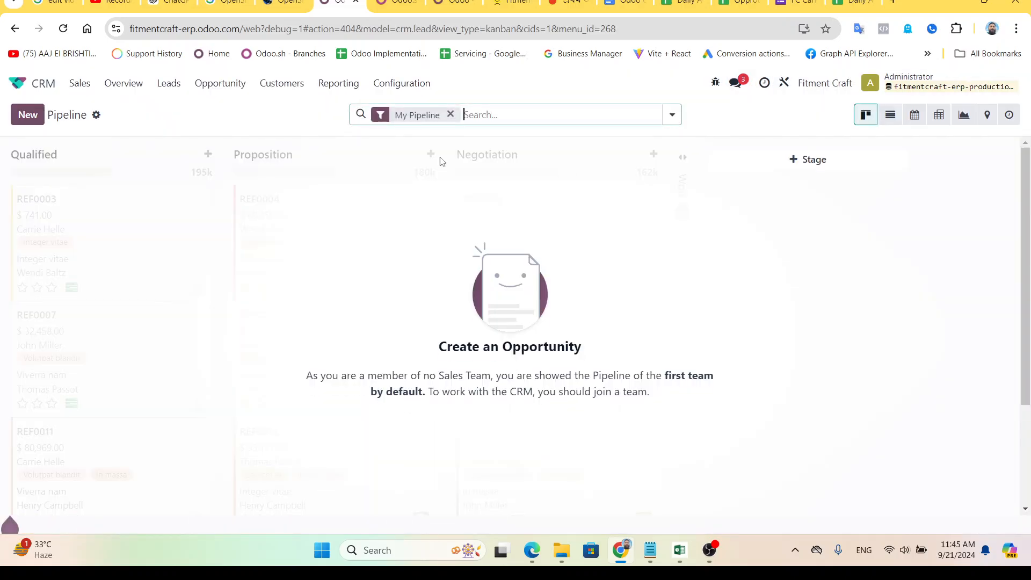
{"action": "left_click", "coordinate": [128, 84]}
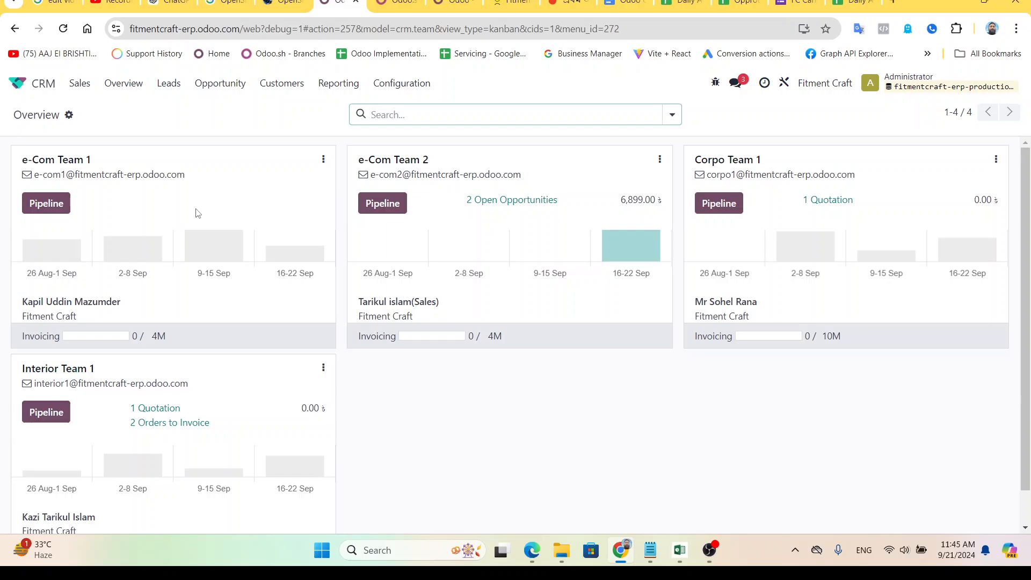
Open e-Com Team 1 from Configuration > Sales Teams, review its members, and return to the teams list.
{"action": "left_click", "coordinate": [398, 84]}
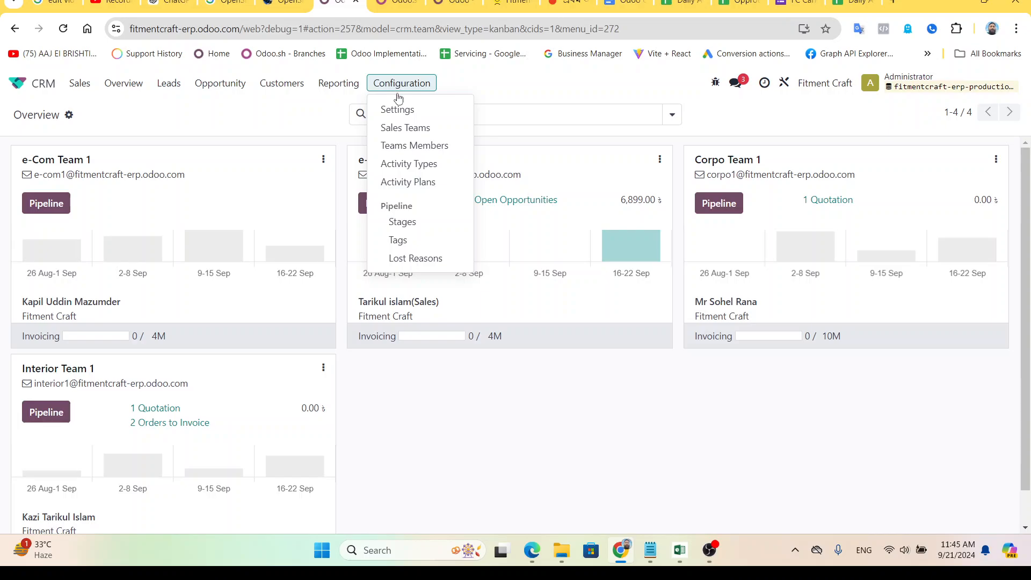
{"action": "left_click", "coordinate": [405, 130]}
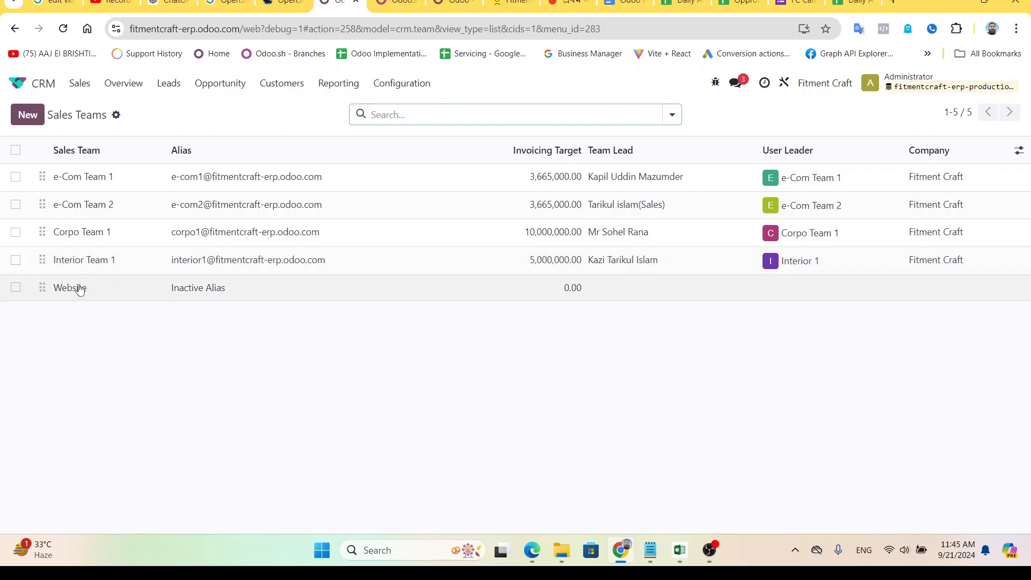
{"action": "left_click", "coordinate": [102, 185]}
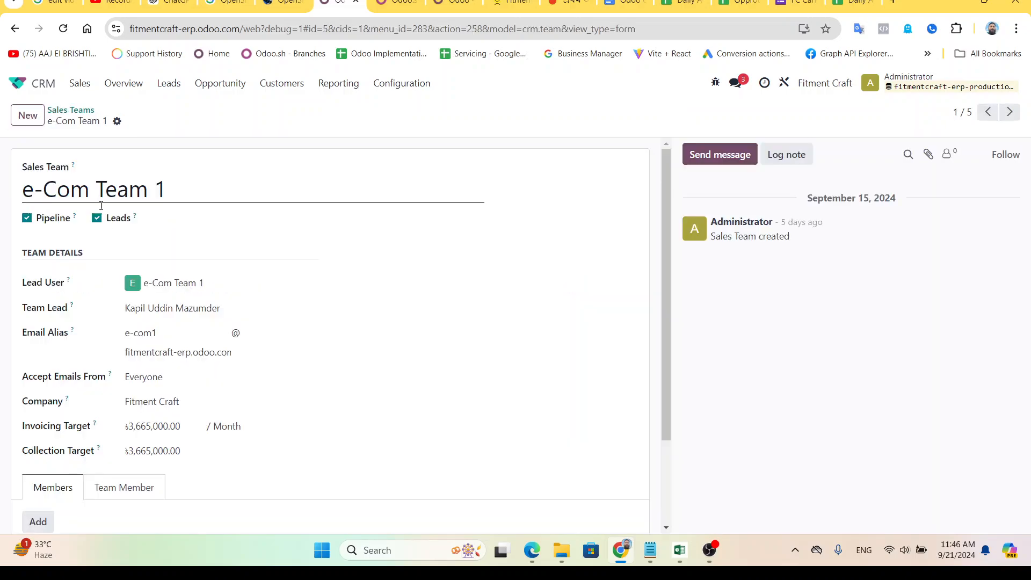
{"action": "scroll", "coordinate": [85, 267], "scroll_direction": "down", "scroll_amount": 2}
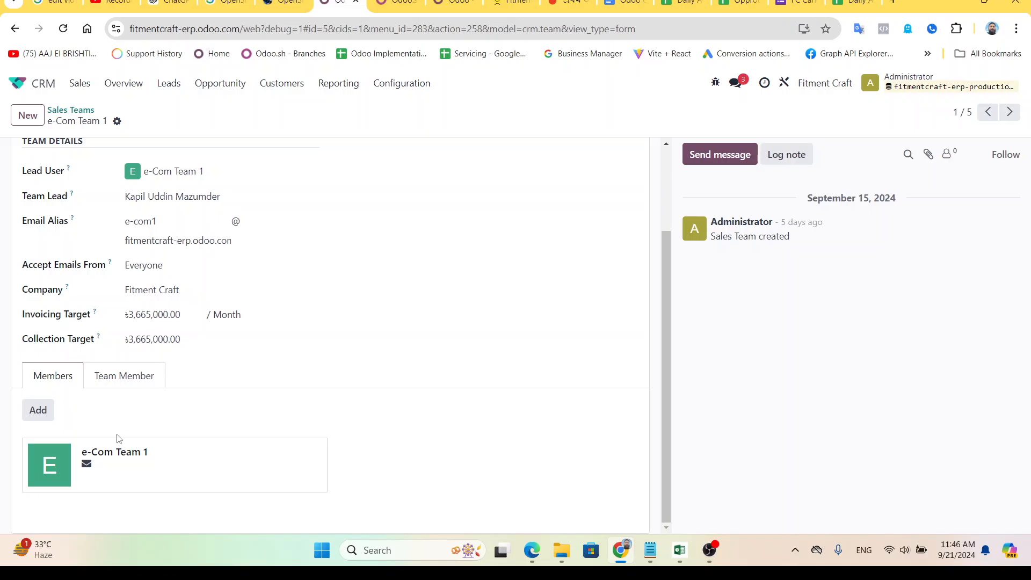
{"action": "left_click", "coordinate": [138, 376]}
{"action": "scroll", "coordinate": [133, 429], "scroll_direction": "down", "scroll_amount": 1}
{"action": "left_click", "coordinate": [48, 331]}
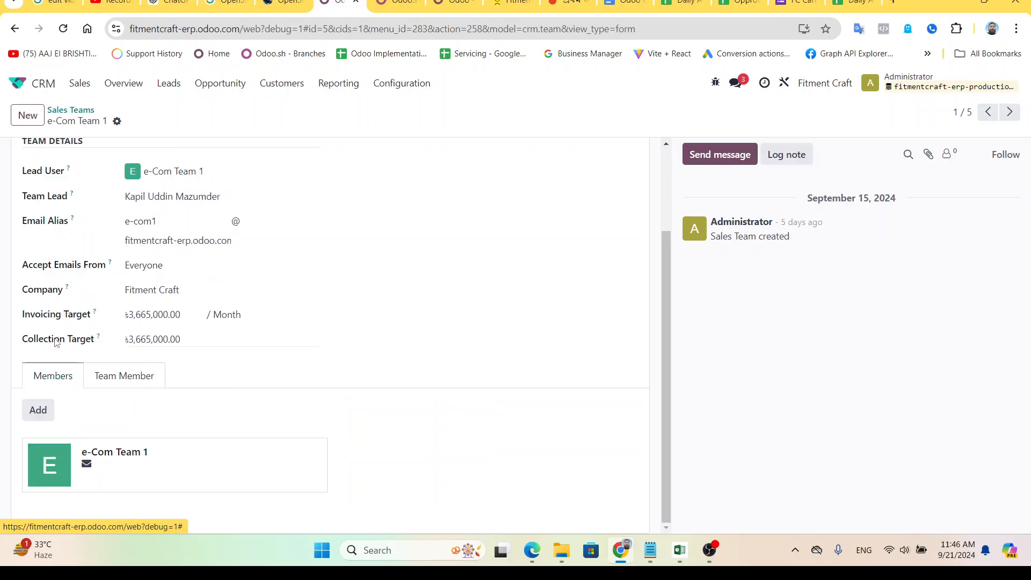
{"action": "scroll", "coordinate": [123, 333], "scroll_direction": "up", "scroll_amount": 3}
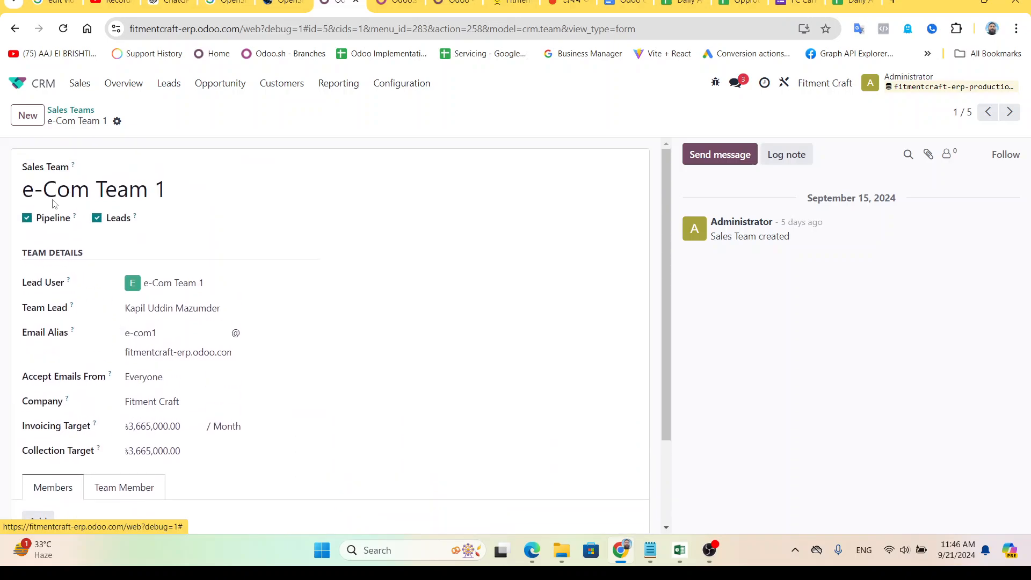
{"action": "left_click", "coordinate": [70, 111]}
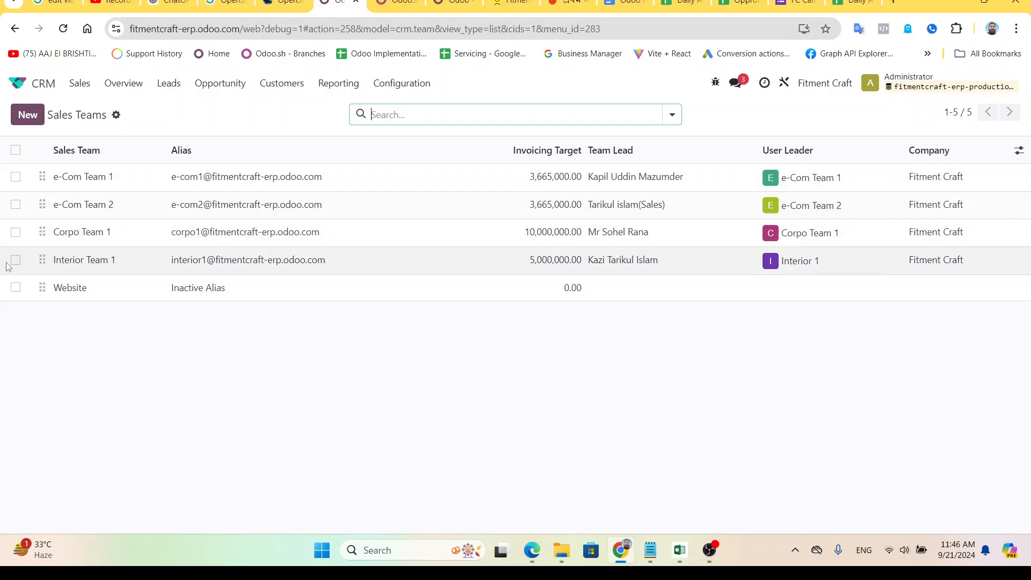
Open the Leads list, then switch to the Edge window with the Fitment Craft login page.
{"action": "left_click", "coordinate": [158, 91]}
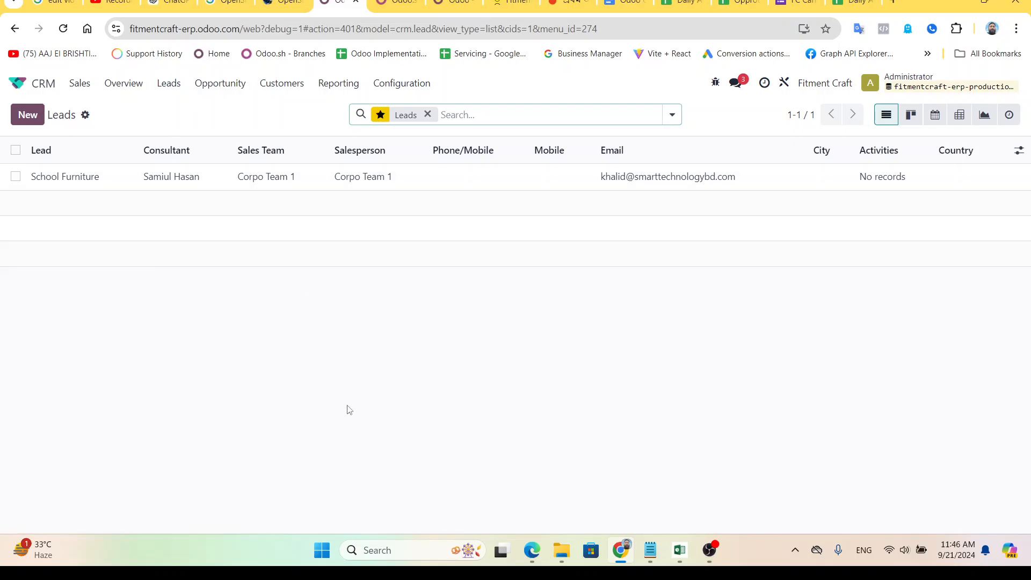
{"action": "left_click", "coordinate": [538, 554]}
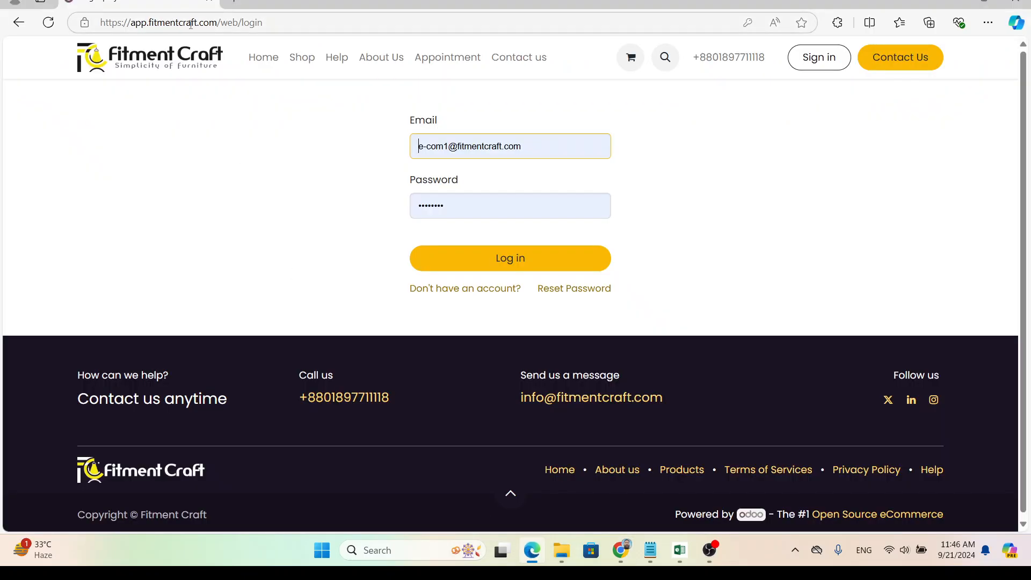
Sign in with the Interior team account and decline saving the password.
{"action": "left_click", "coordinate": [821, 62]}
{"action": "left_click", "coordinate": [458, 146]}
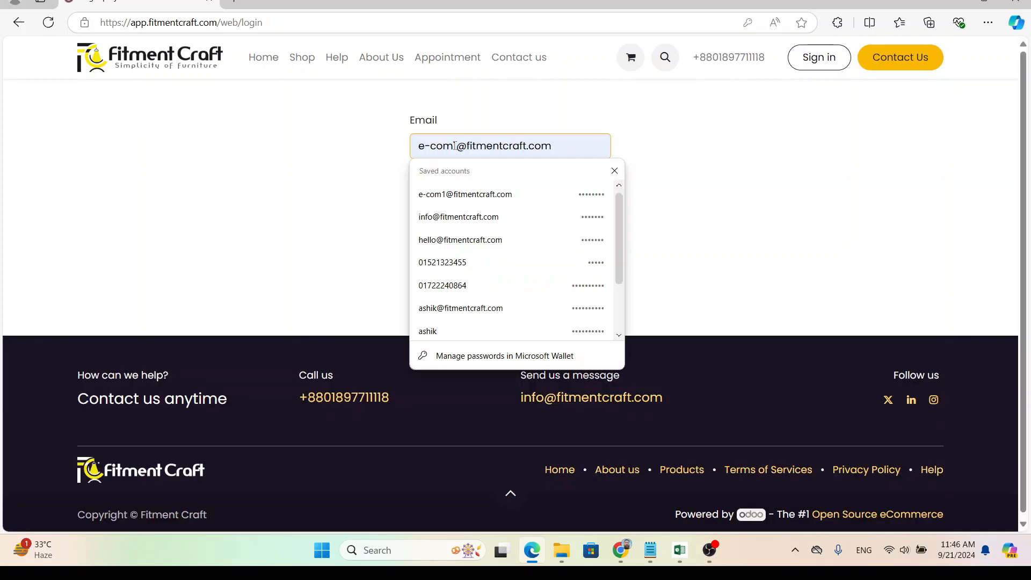
{"action": "left_click_drag", "start_coordinate": [457, 147], "coordinate": [368, 151]}
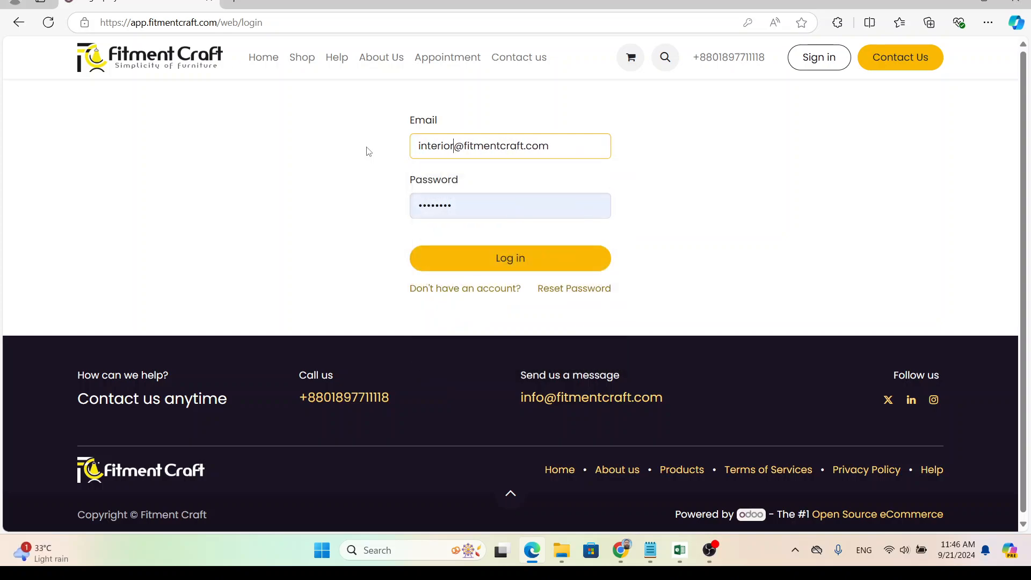
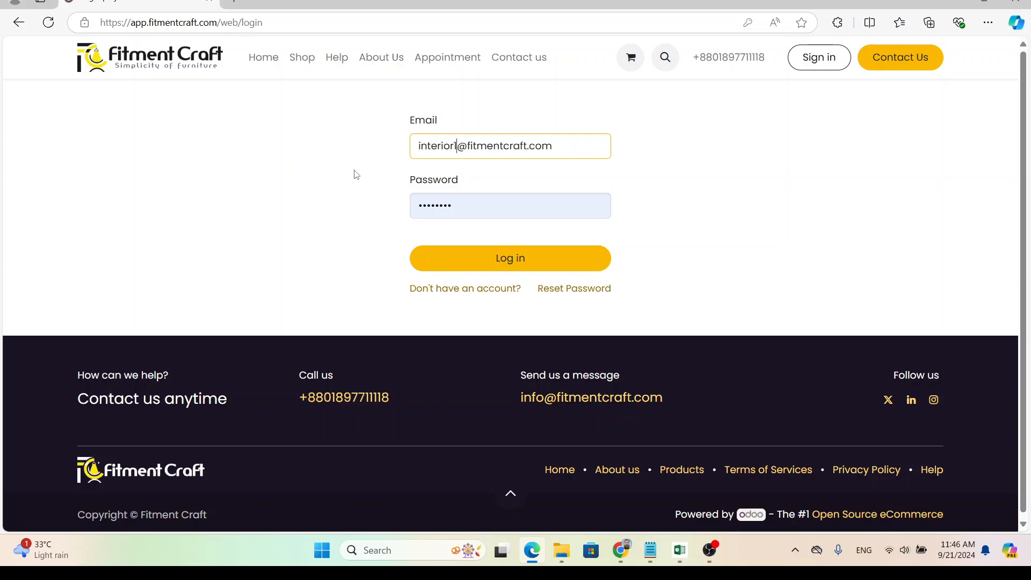
{"action": "left_click", "coordinate": [523, 211]}
{"action": "left_click", "coordinate": [352, 240]}
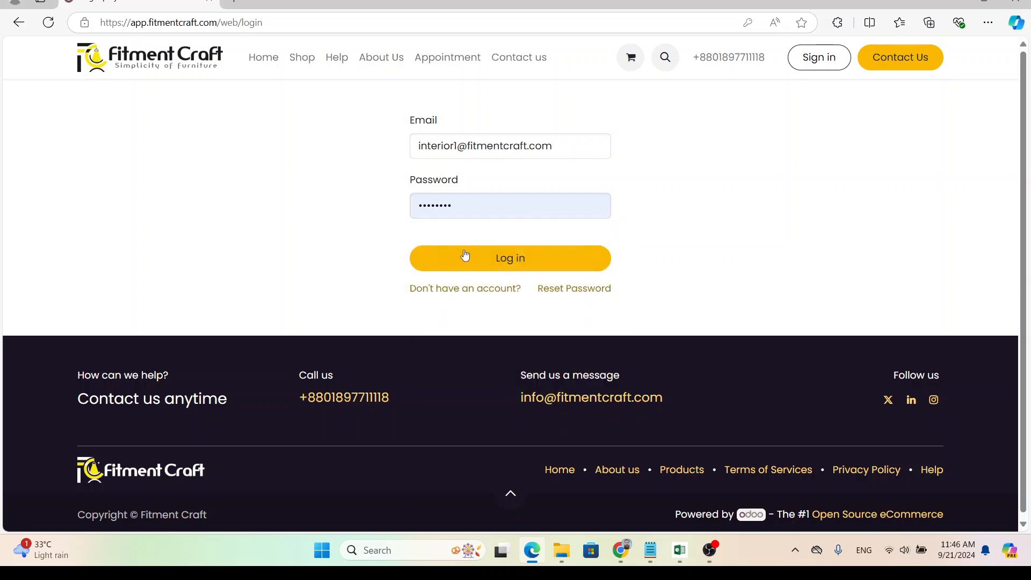
{"action": "left_click", "coordinate": [475, 254]}
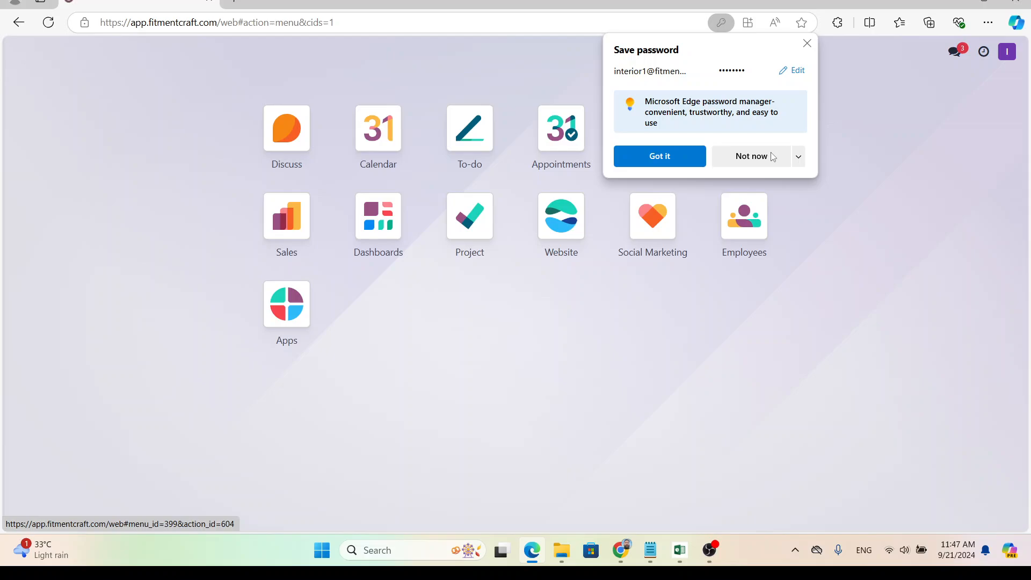
{"action": "left_click", "coordinate": [771, 156]}
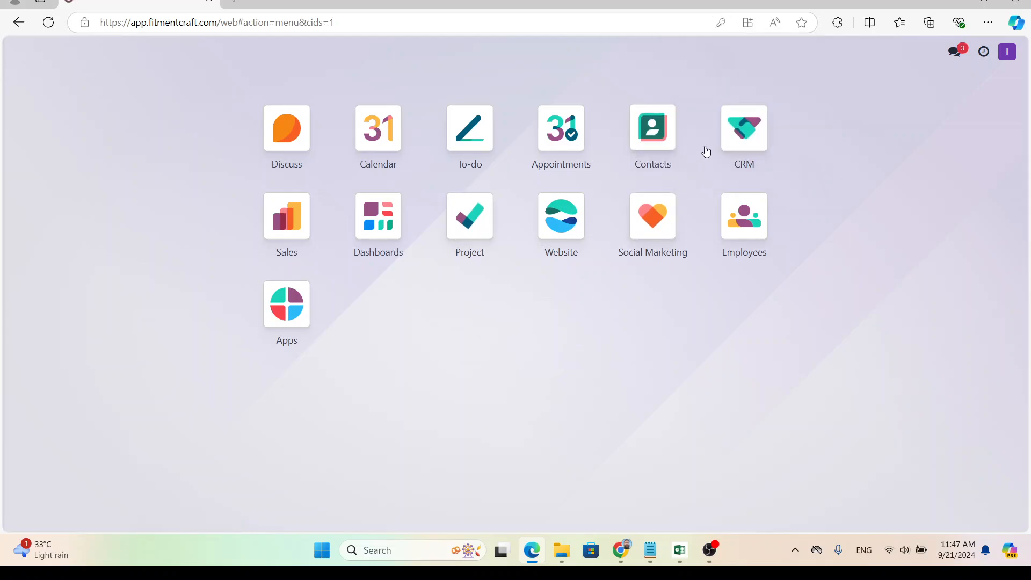
In CRM, clear the My Pipeline filter and start a new lead from the Leads list.
{"action": "left_click", "coordinate": [737, 135]}
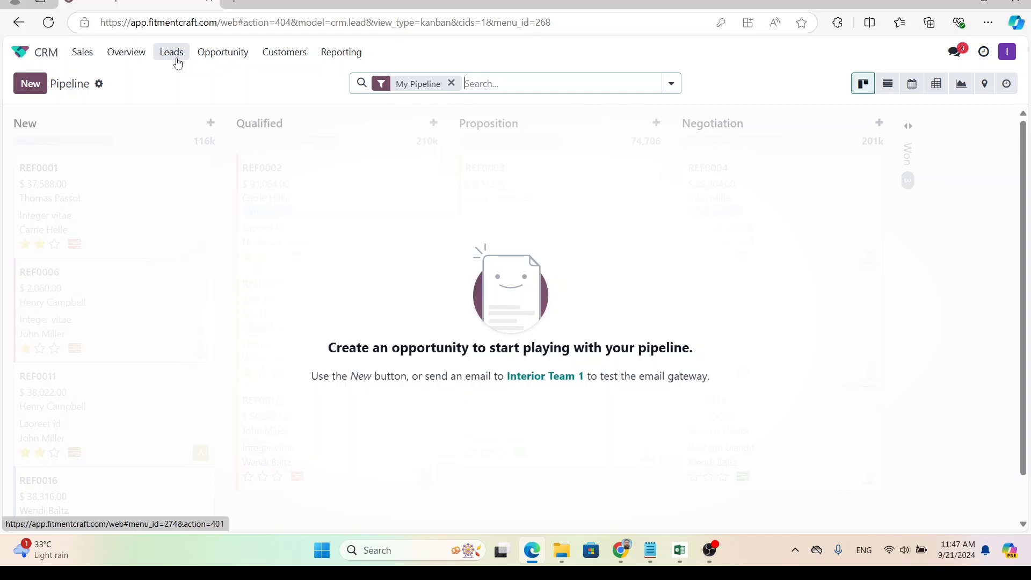
{"action": "left_click", "coordinate": [451, 83]}
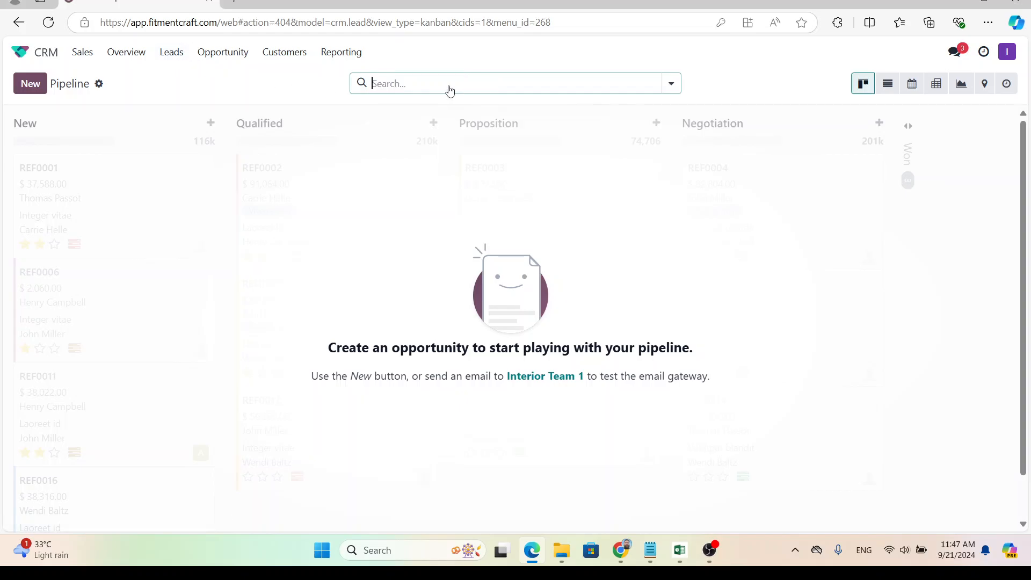
{"action": "left_click", "coordinate": [171, 58]}
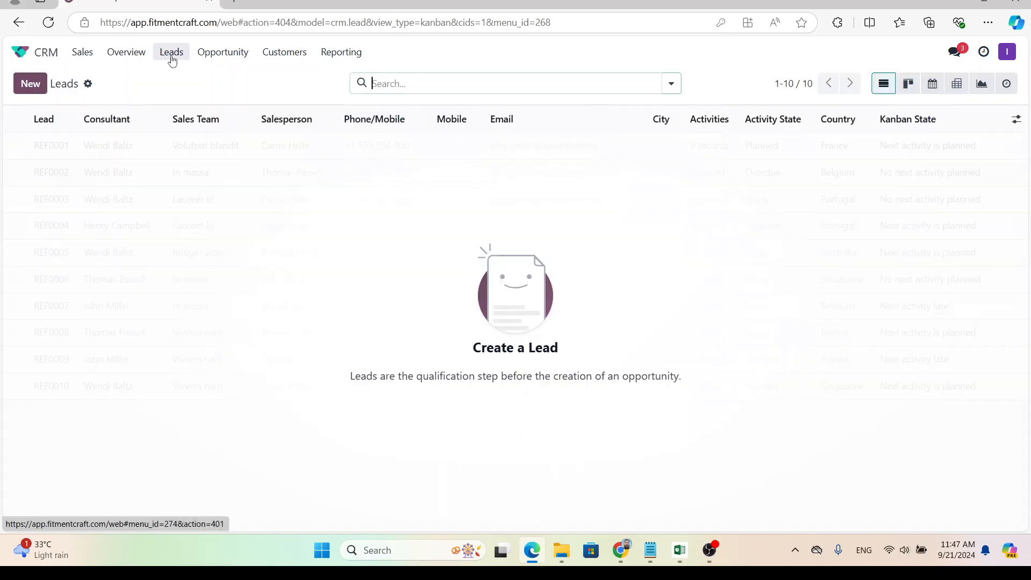
{"action": "left_click", "coordinate": [37, 85]}
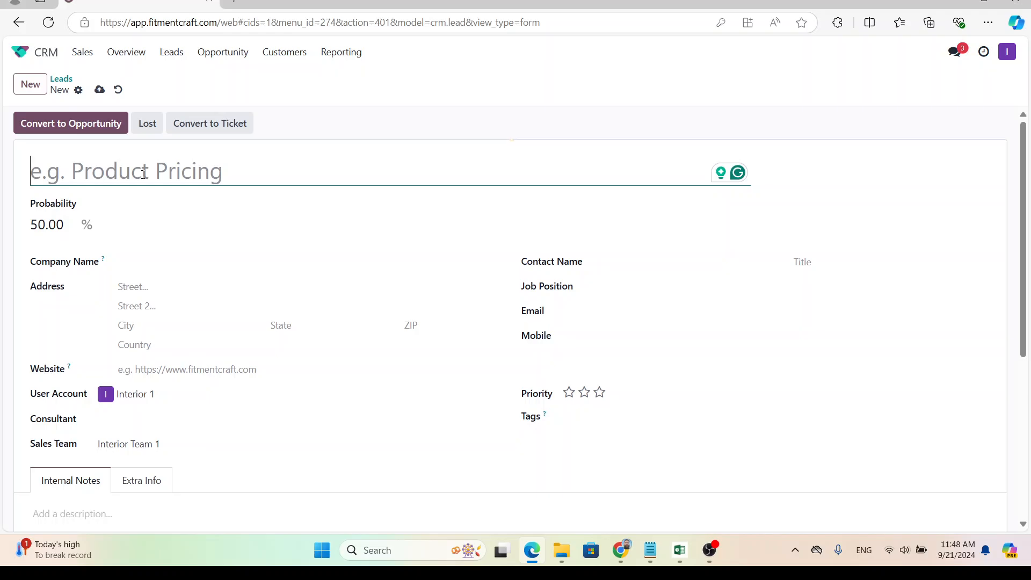
Enter 'Kitchen Cabinet and home interior' as the new lead's title, correcting a typo.
{"action": "scroll", "coordinate": [161, 284], "scroll_direction": "down", "scroll_amount": 3}
{"action": "scroll", "coordinate": [177, 300], "scroll_direction": "up", "scroll_amount": 3}
{"action": "left_click", "coordinate": [169, 171]}
{"action": "type", "text": "Kitchen "}
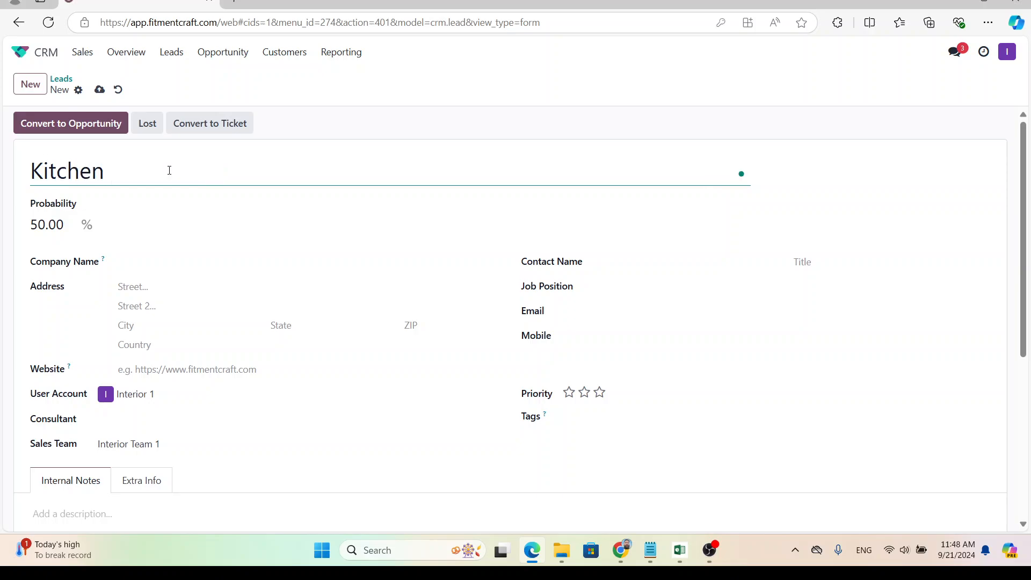
{"action": "type", "text": "Ca"}
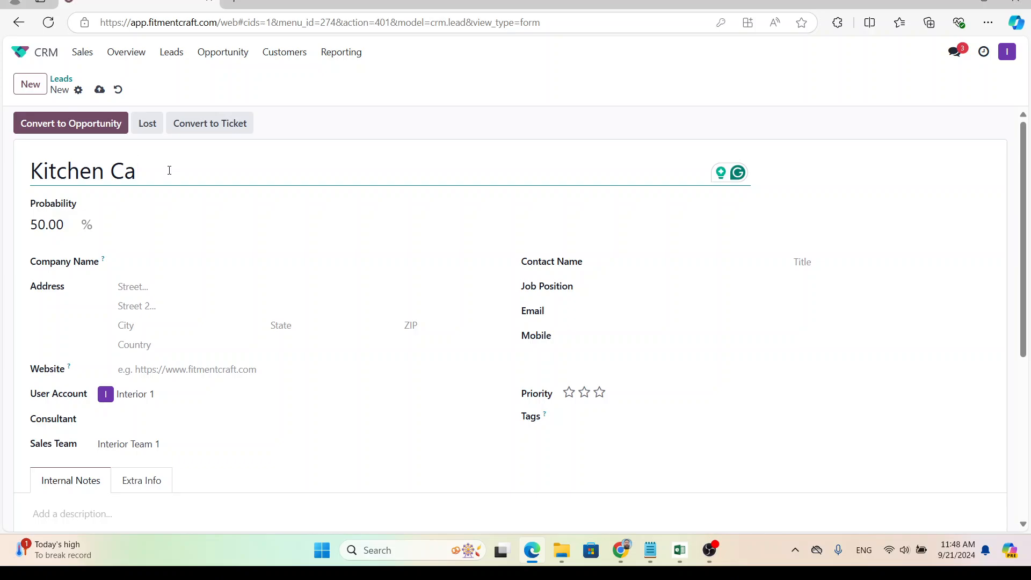
{"action": "type", "text": "binet and hom"}
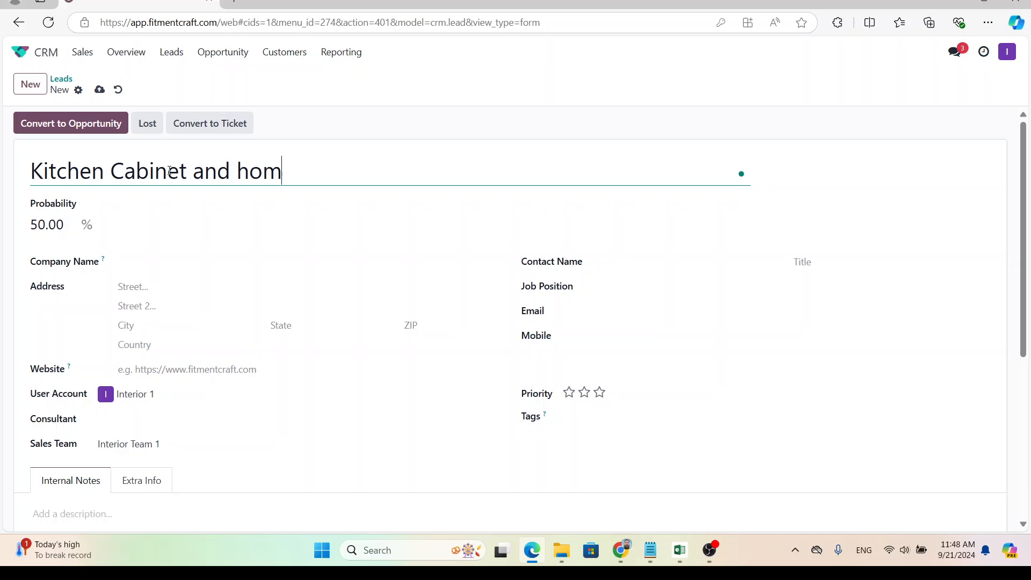
{"action": "type", "text": "e interior"}
{"action": "key", "text": "BackSpace"}
{"action": "type", "text": "r"}
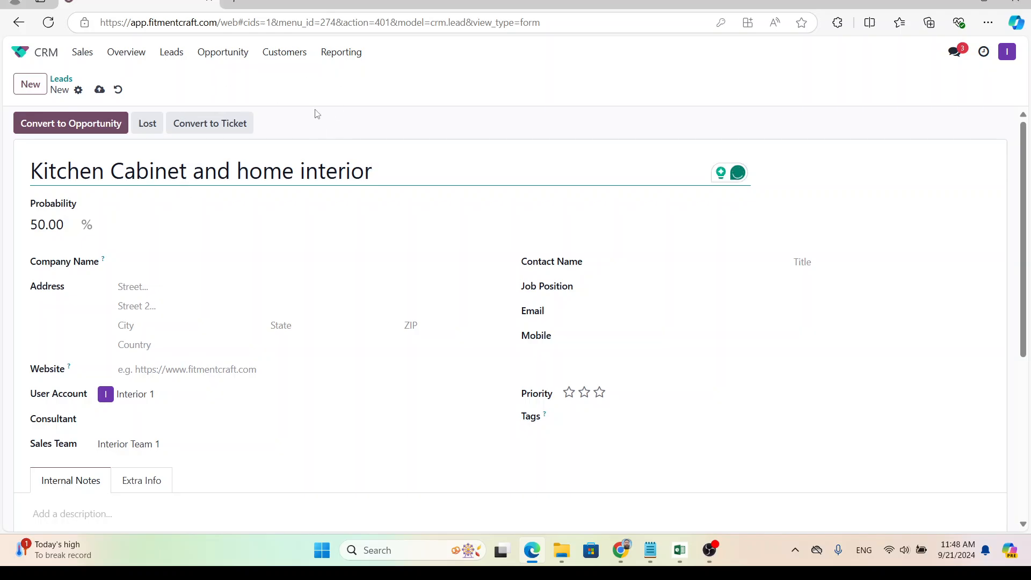
{"action": "left_click", "coordinate": [461, 117]}
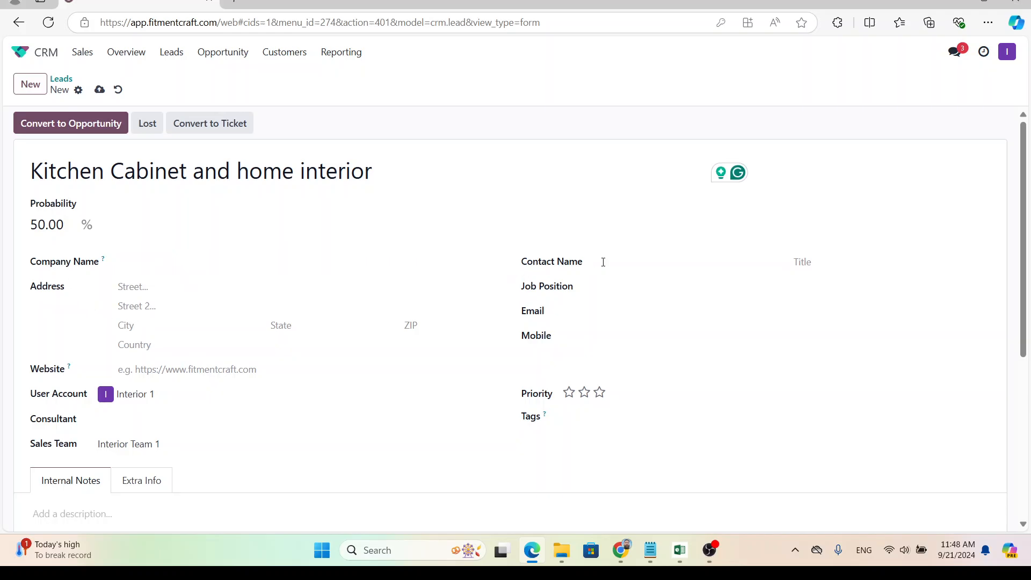
Enter the contact's full name and e-mail address on the lead.
{"action": "left_click", "coordinate": [637, 261]}
{"action": "type", "text": "Mr "}
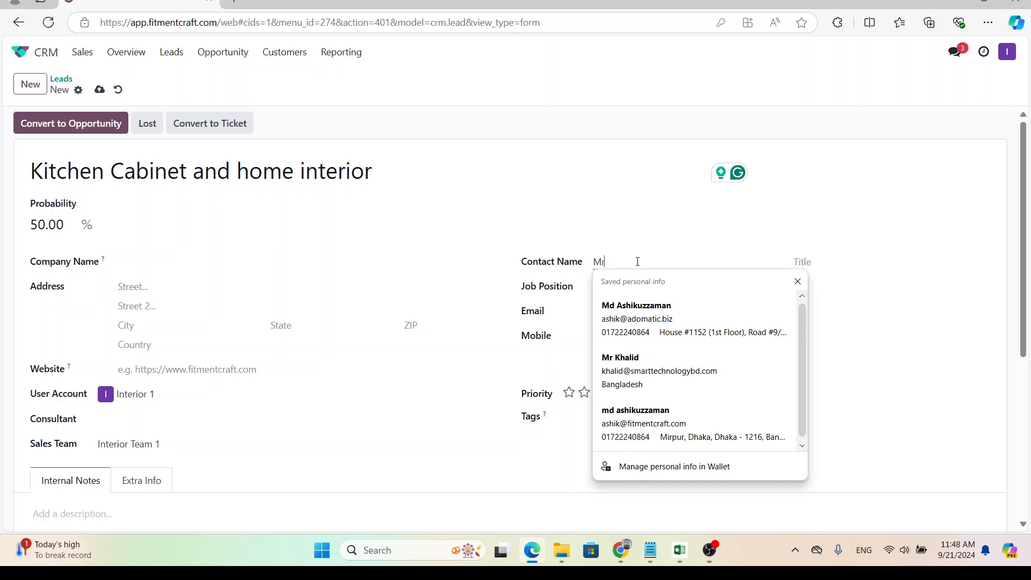
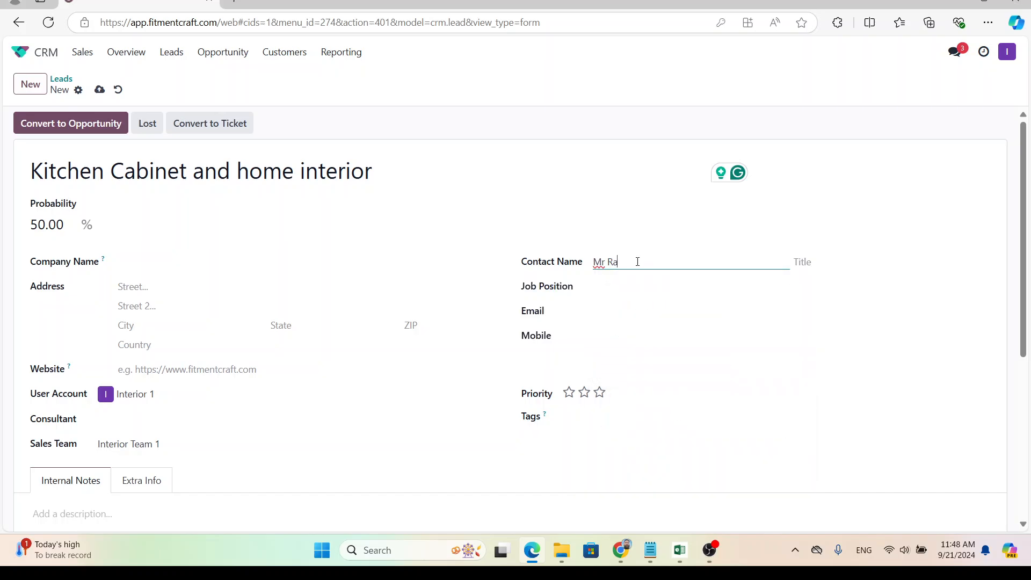
{"action": "left_click", "coordinate": [629, 315]}
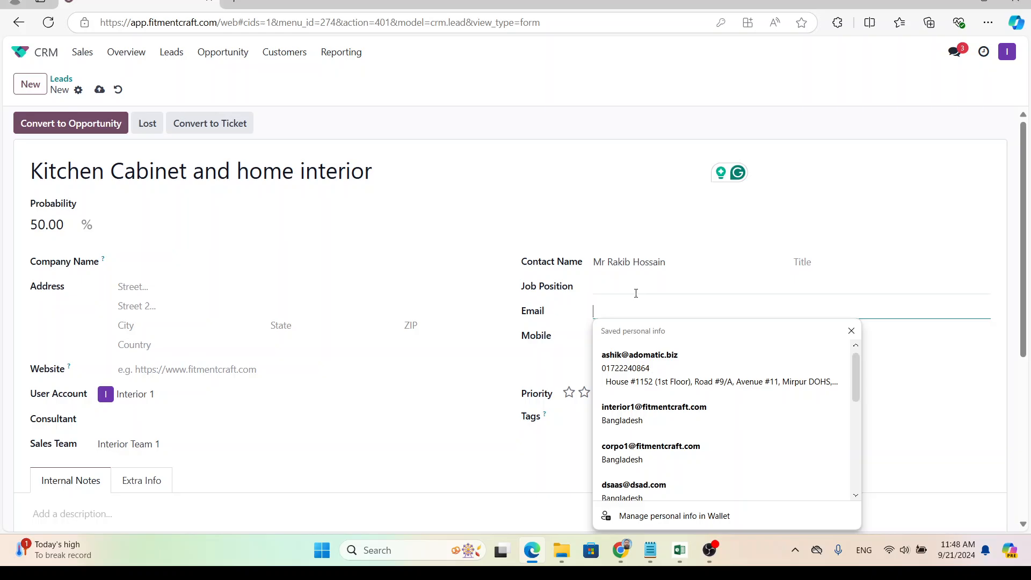
{"action": "type", "text": "rakib"}
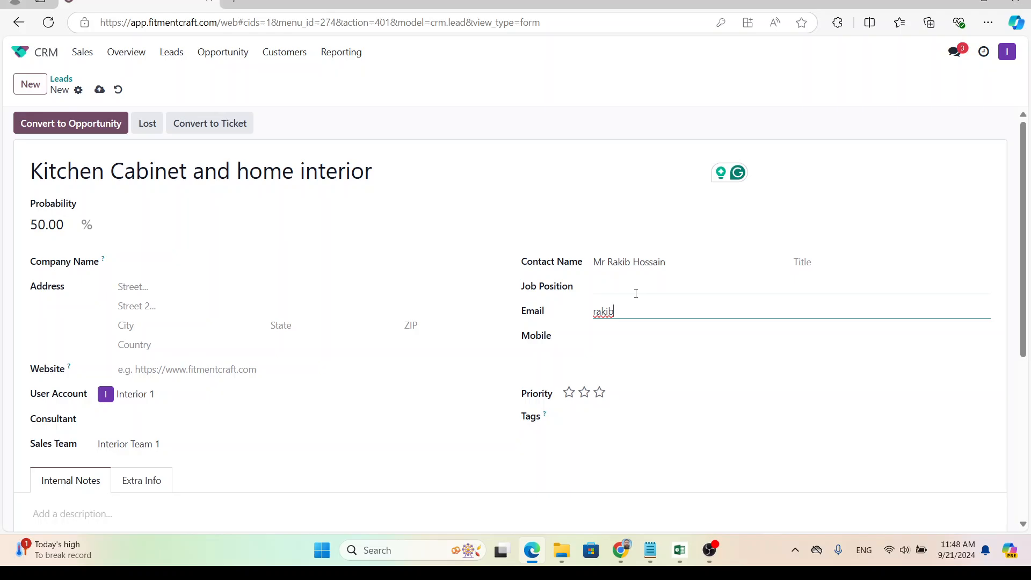
{"action": "type", "text": "hassan@test.com"}
Add the contact's mobile number and the lead's street address.
{"action": "left_click", "coordinate": [656, 336]}
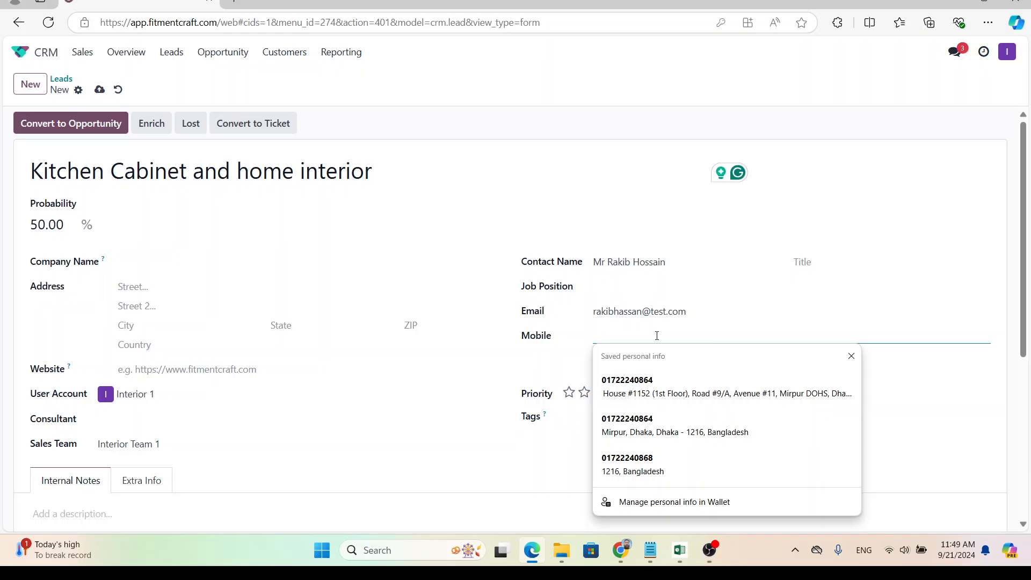
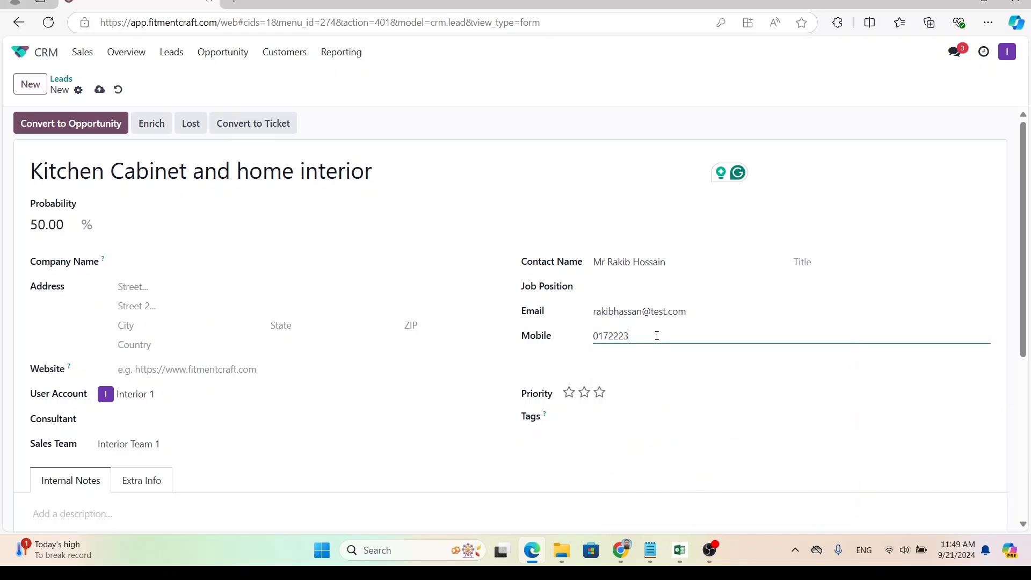
{"action": "left_click", "coordinate": [152, 285]}
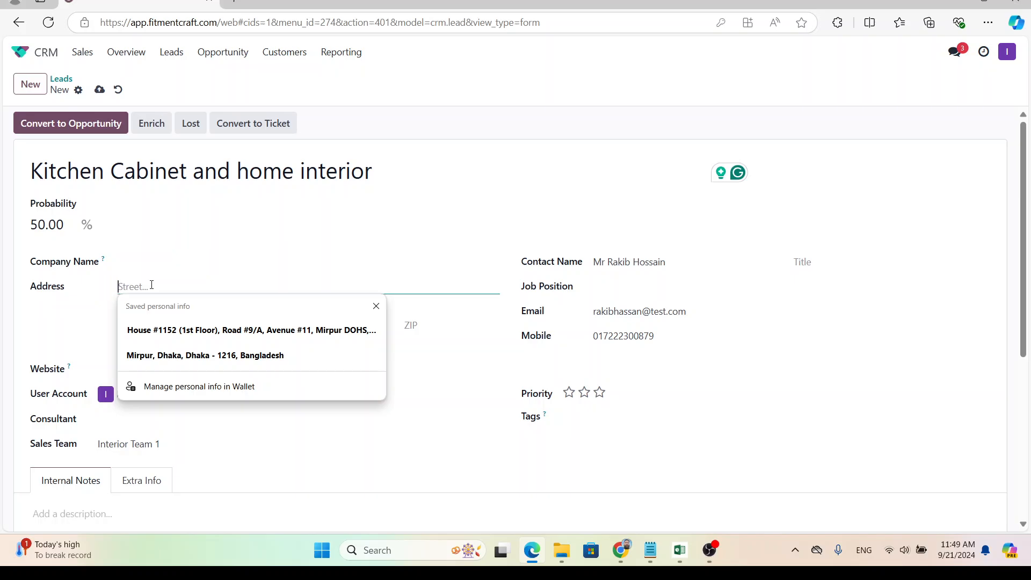
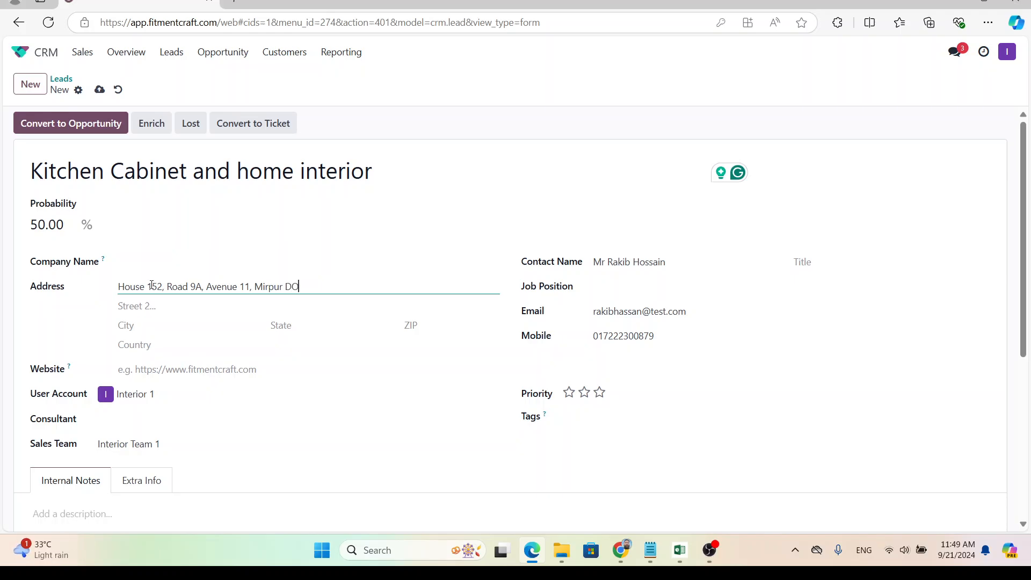
{"action": "left_click", "coordinate": [17, 327]}
Assign a consultant, then clear that choice and search for a different employee.
{"action": "scroll", "coordinate": [104, 416], "scroll_direction": "down", "scroll_amount": 1}
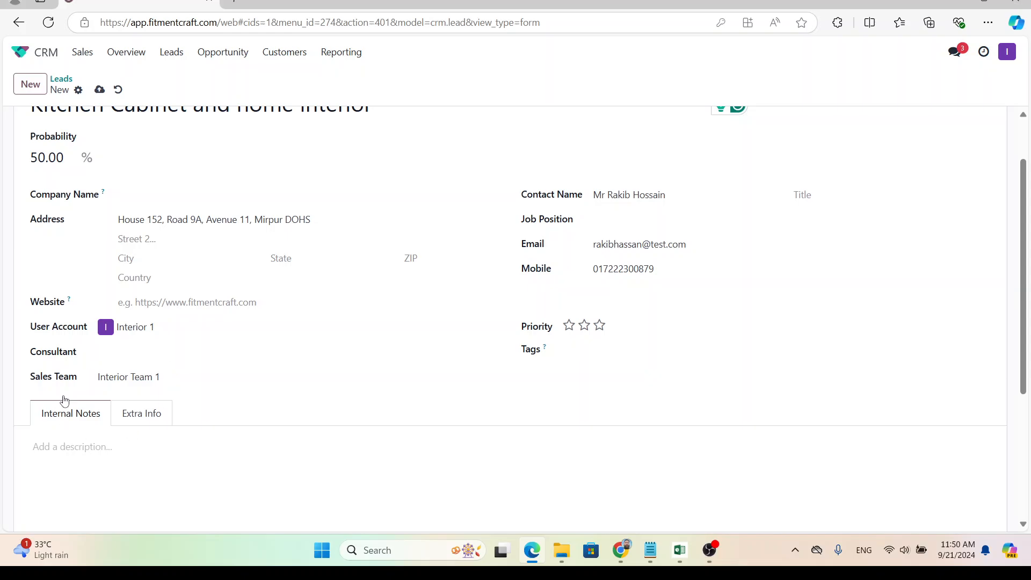
{"action": "left_click", "coordinate": [145, 357]}
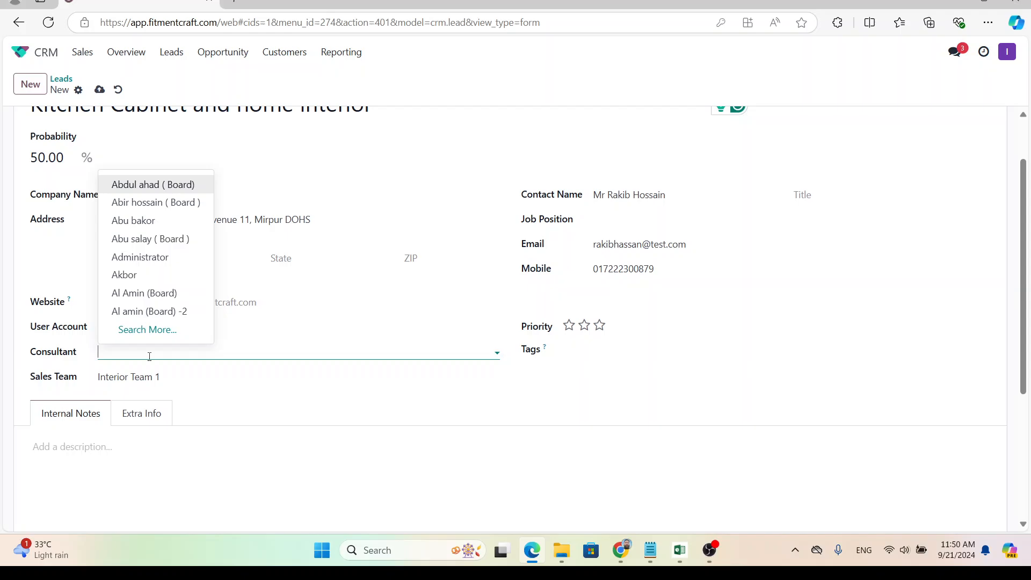
{"action": "type", "text": "kazi"}
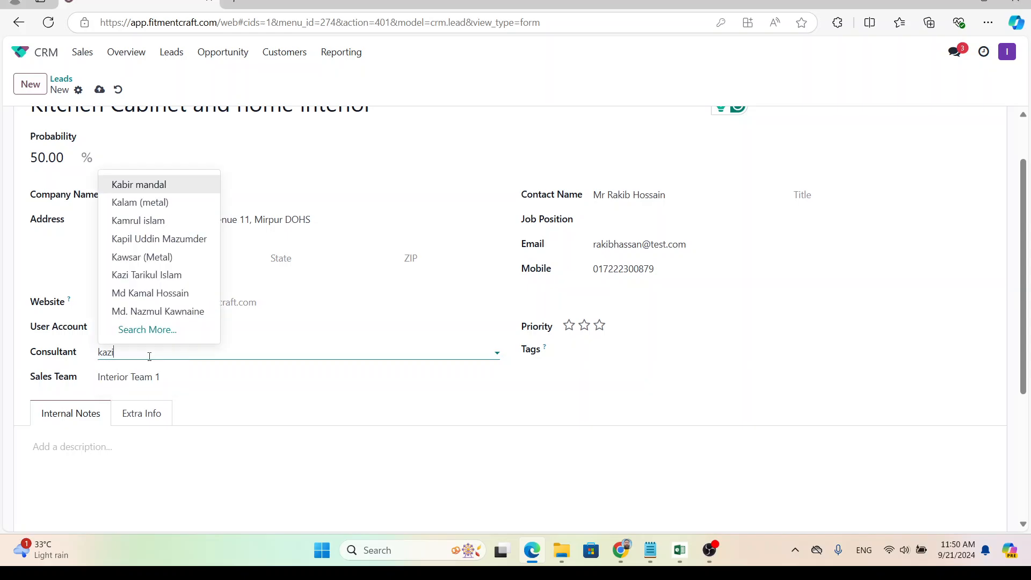
{"action": "left_click", "coordinate": [149, 376]}
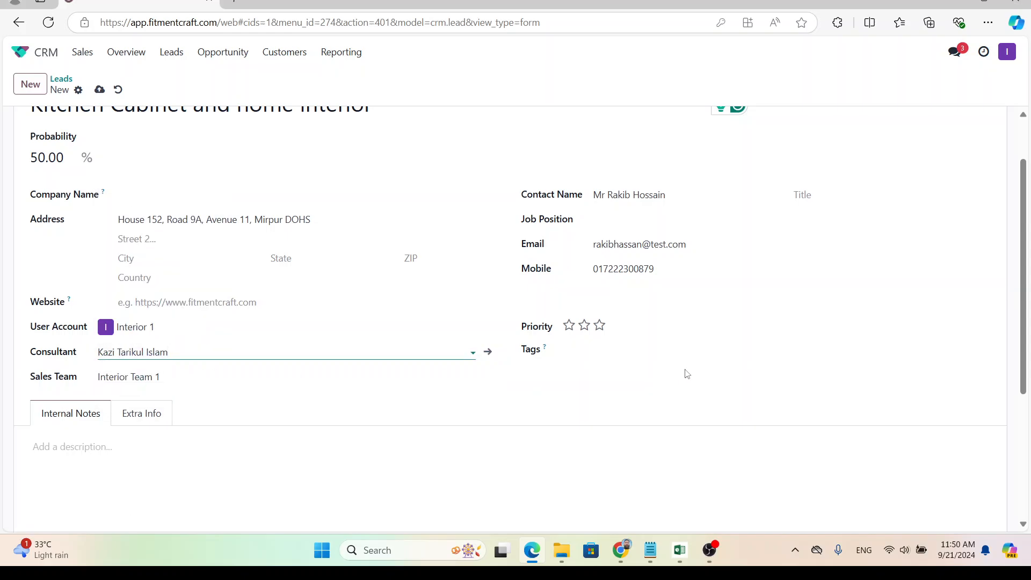
{"action": "left_click_drag", "start_coordinate": [230, 354], "coordinate": [90, 358]}
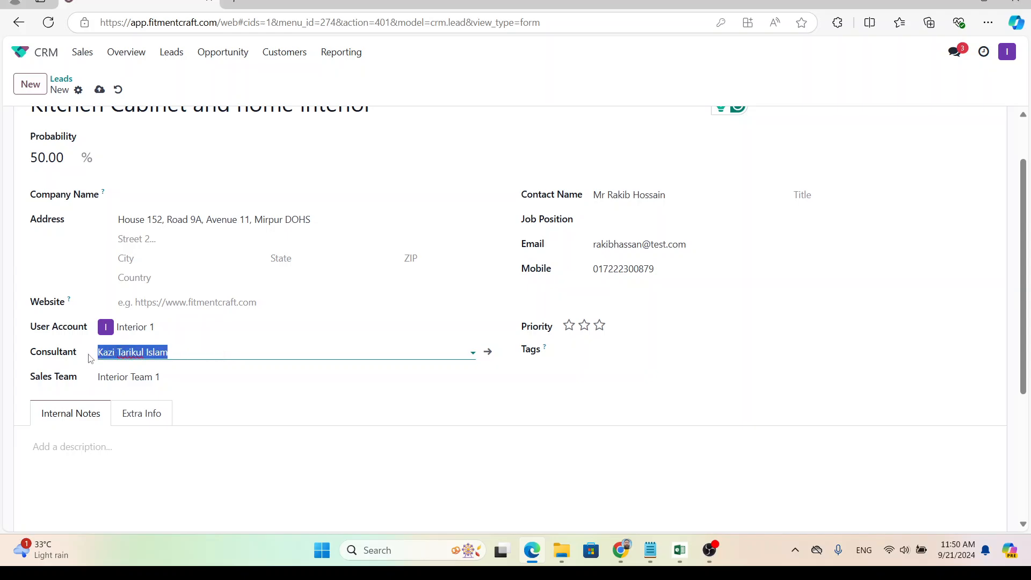
{"action": "key", "text": "BackSpace"}
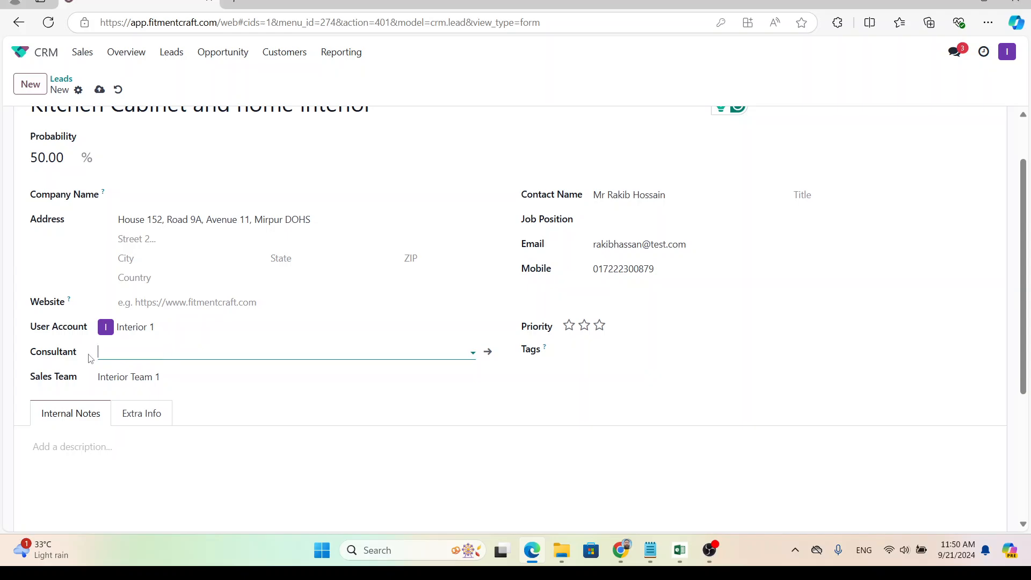
{"action": "type", "text": "samiul"}
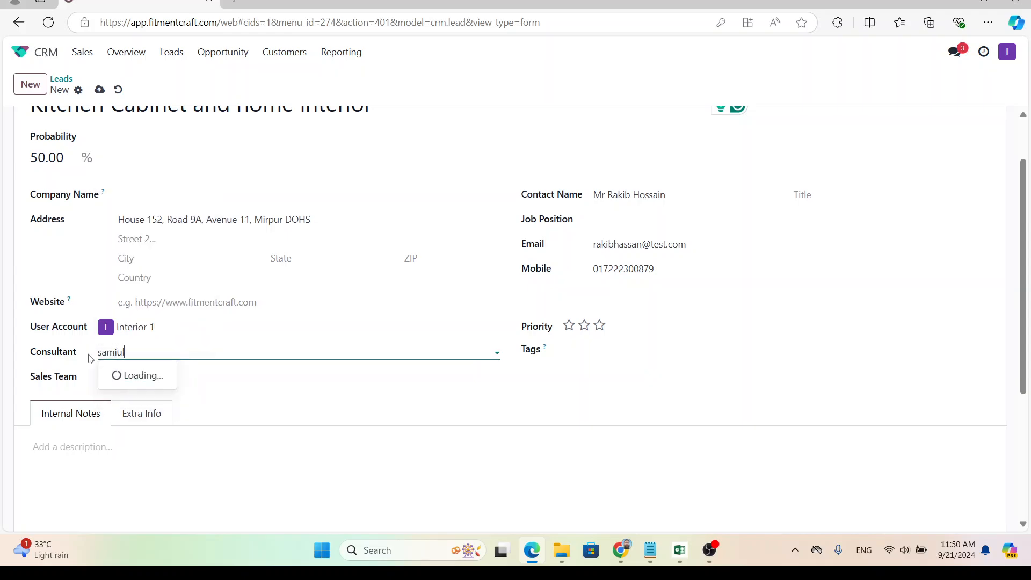
Confirm the replacement employee as the lead's Consultant.
{"action": "left_click", "coordinate": [150, 375]}
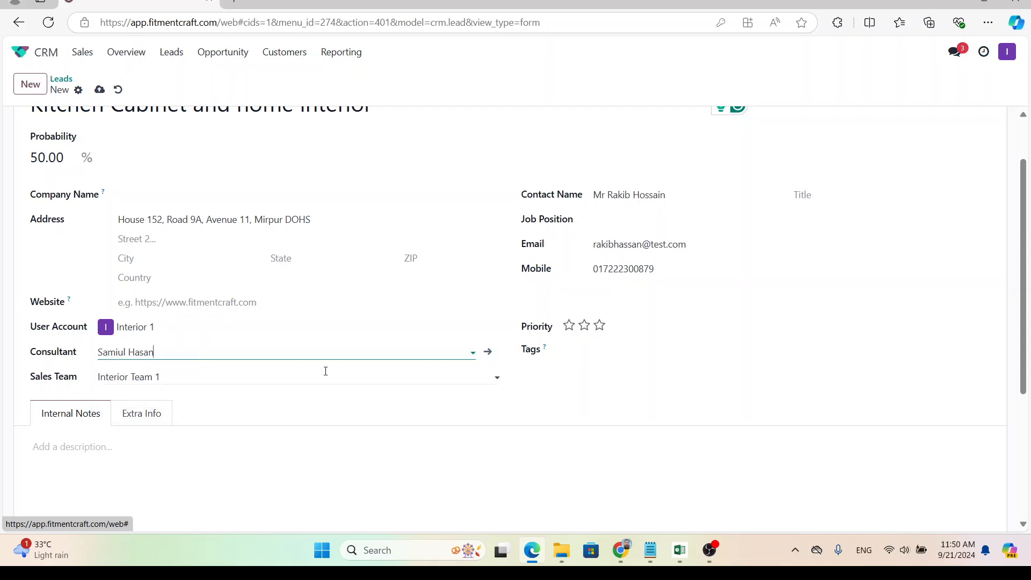
{"action": "left_click", "coordinate": [587, 349]}
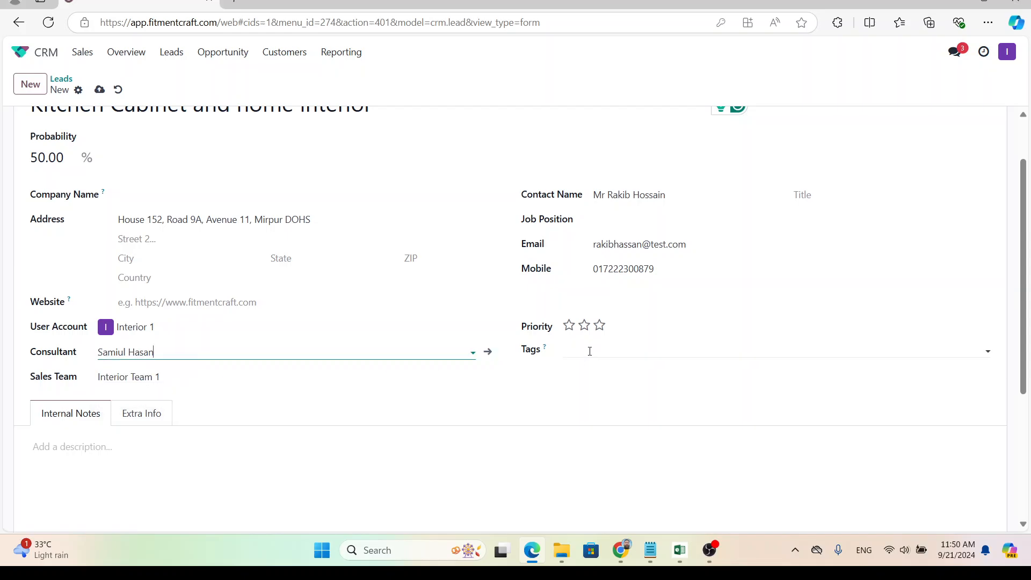
{"action": "left_click", "coordinate": [529, 321]}
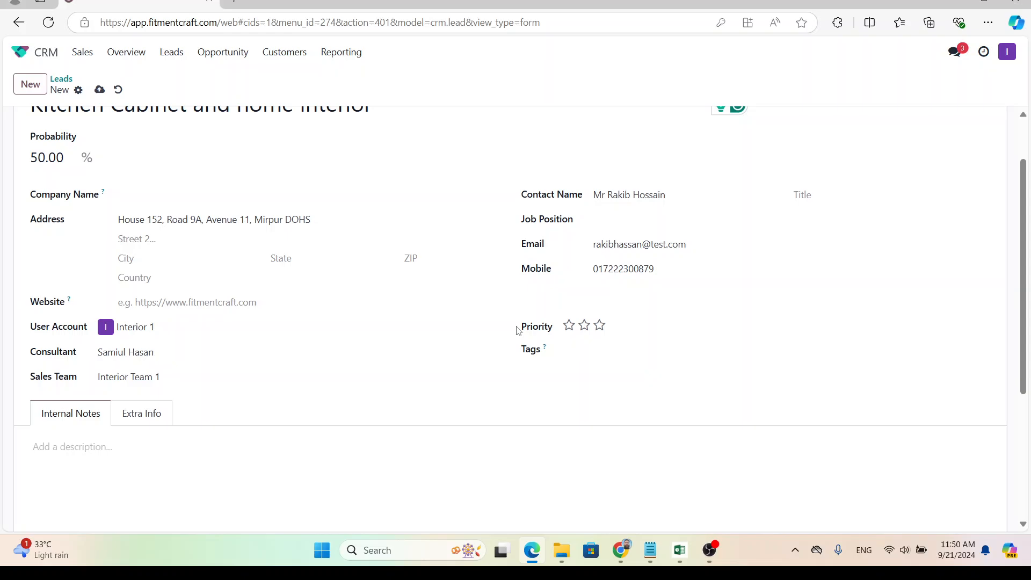
Set the lead's priority to High after first choosing very high.
{"action": "left_click", "coordinate": [602, 330]}
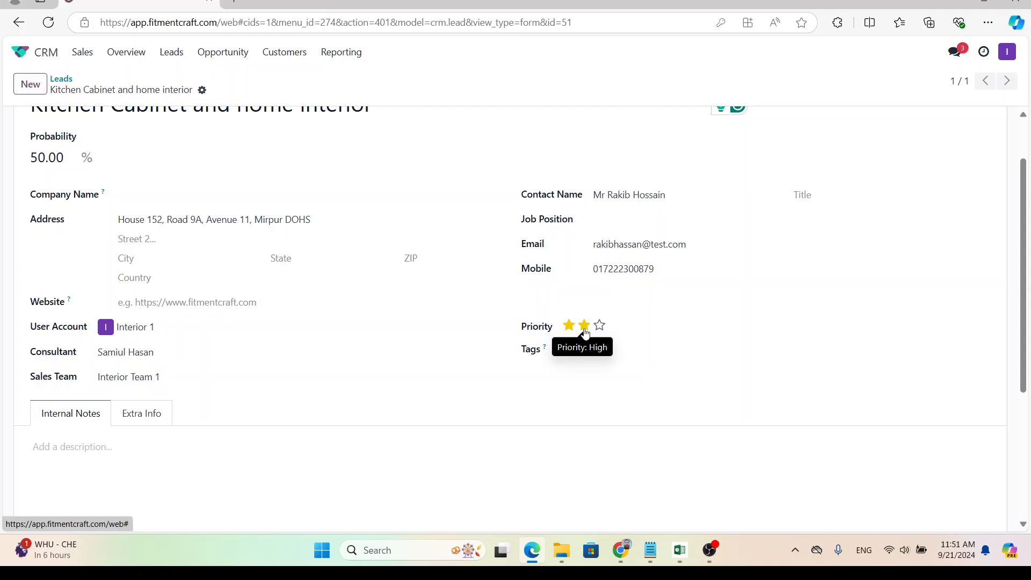
{"action": "left_click", "coordinate": [584, 328]}
{"action": "left_click", "coordinate": [613, 355]}
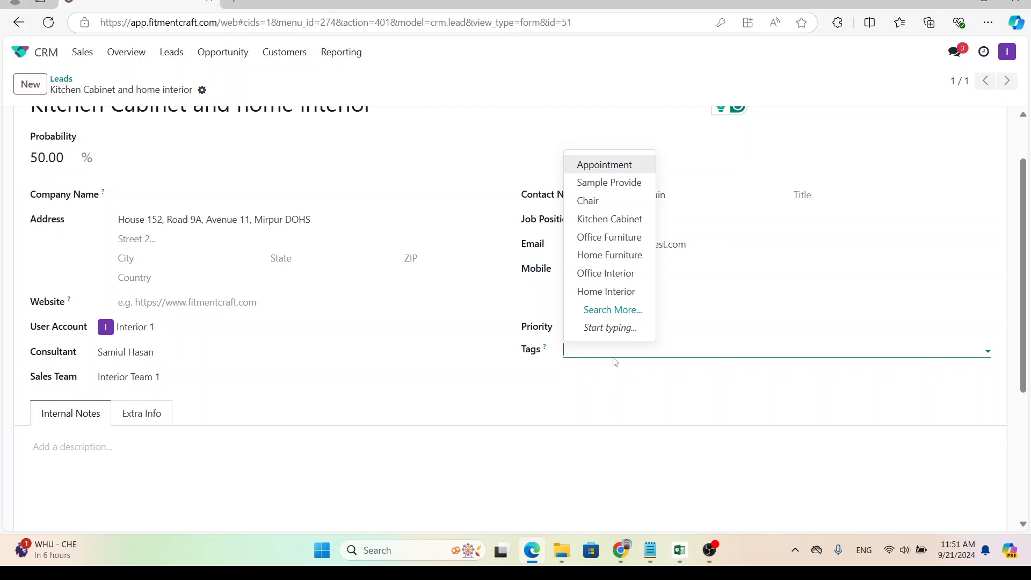
Add the Home Interior and Kitchen Cabinet tags to the lead and save the record.
{"action": "type", "text": "home"}
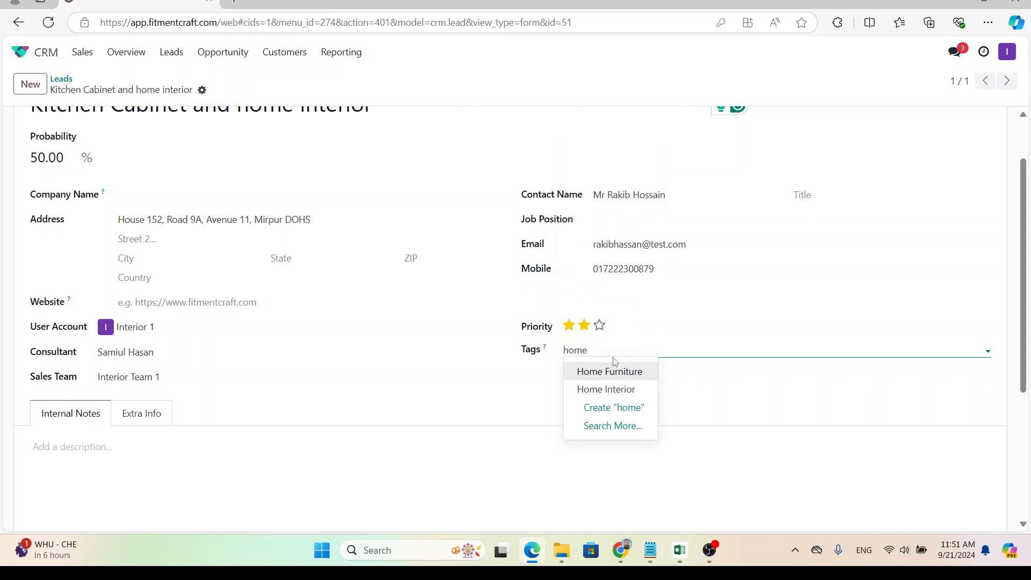
{"action": "left_click", "coordinate": [612, 390]}
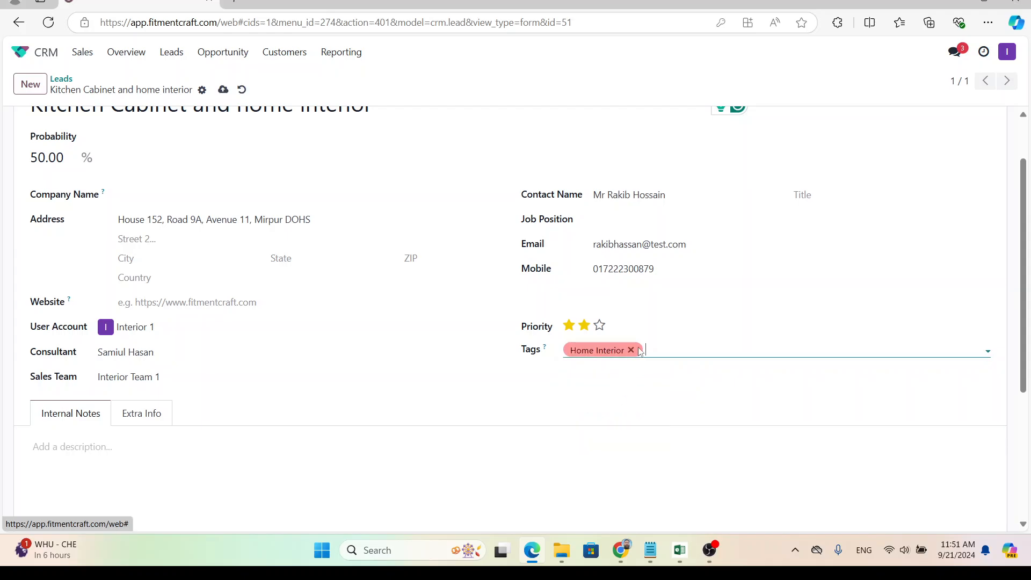
{"action": "type", "text": "ki"}
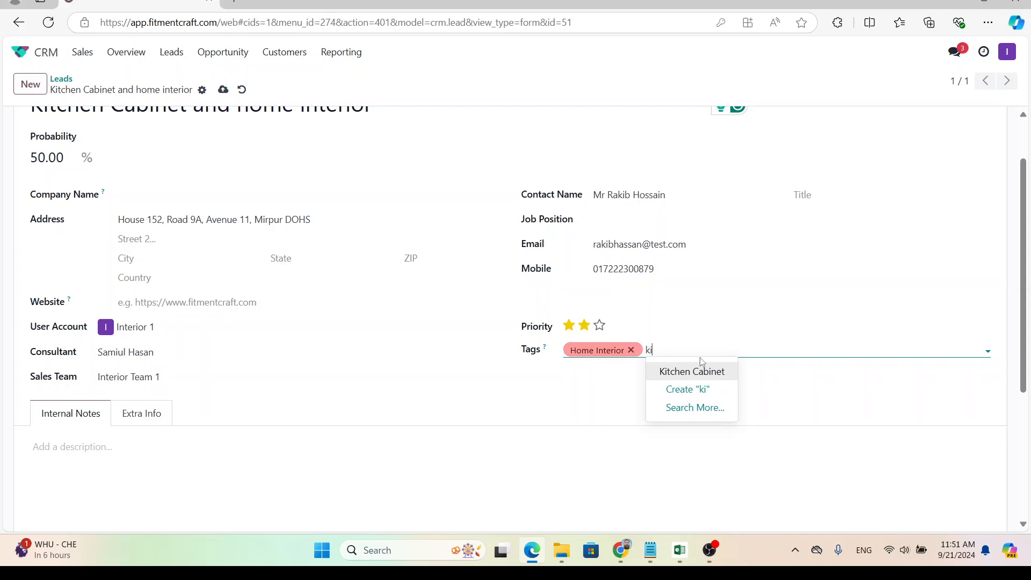
{"action": "left_click", "coordinate": [701, 371]}
{"action": "scroll", "coordinate": [324, 392], "scroll_direction": "down", "scroll_amount": 2}
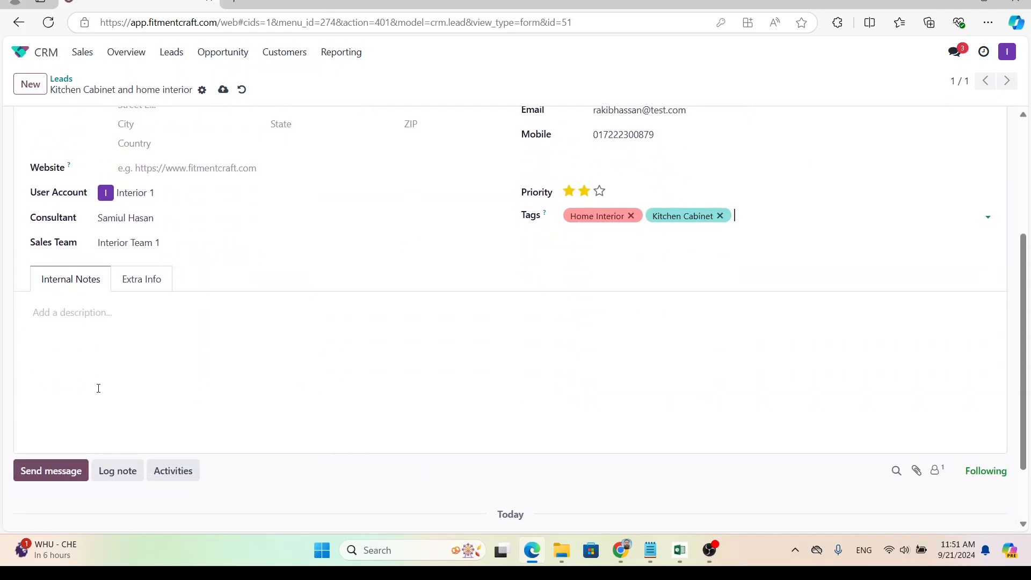
{"action": "left_click", "coordinate": [117, 325]}
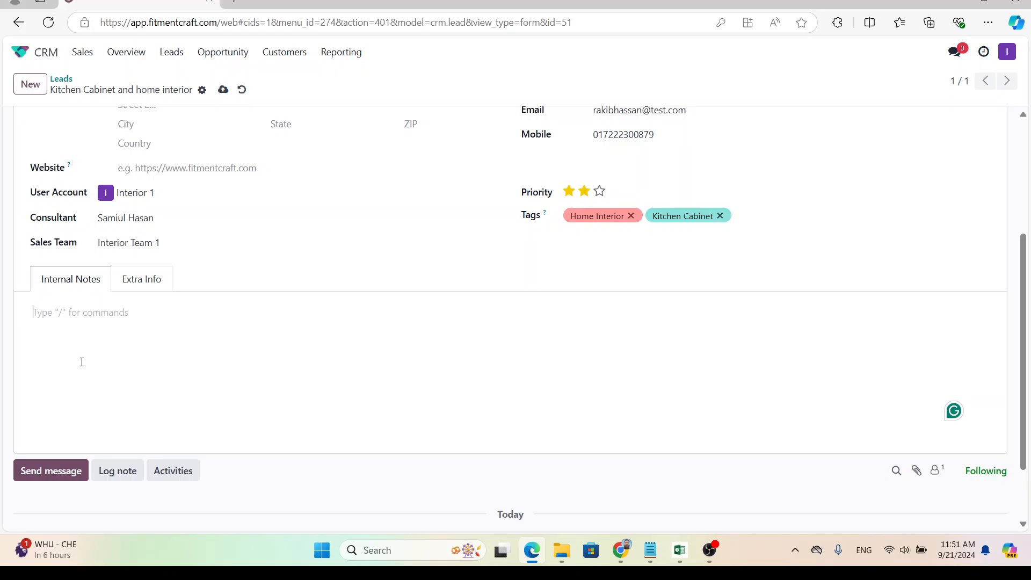
{"action": "scroll", "coordinate": [96, 402], "scroll_direction": "up", "scroll_amount": 4}
{"action": "scroll", "coordinate": [115, 438], "scroll_direction": "down", "scroll_amount": 1}
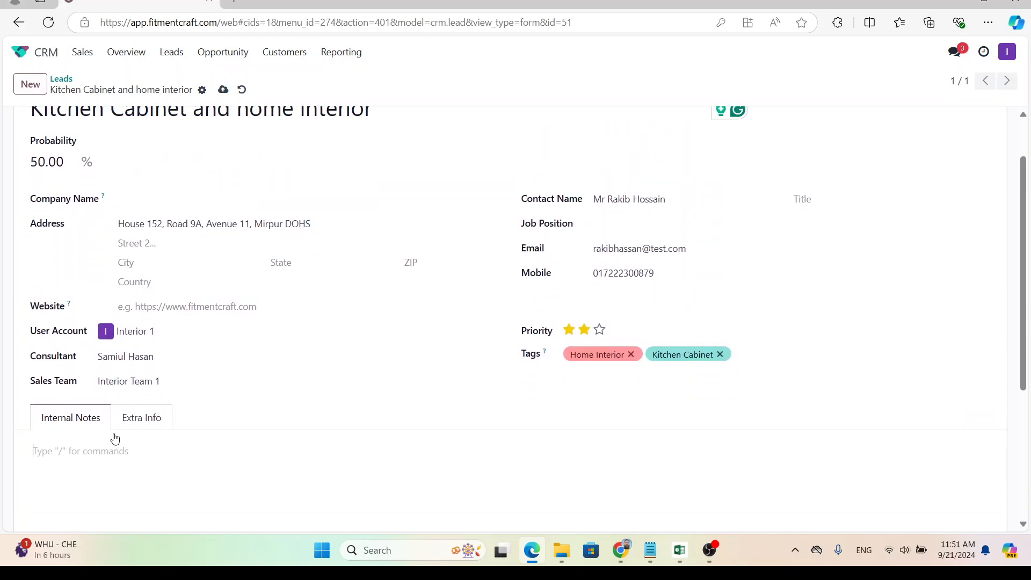
{"action": "scroll", "coordinate": [115, 438], "scroll_direction": "up", "scroll_amount": 2}
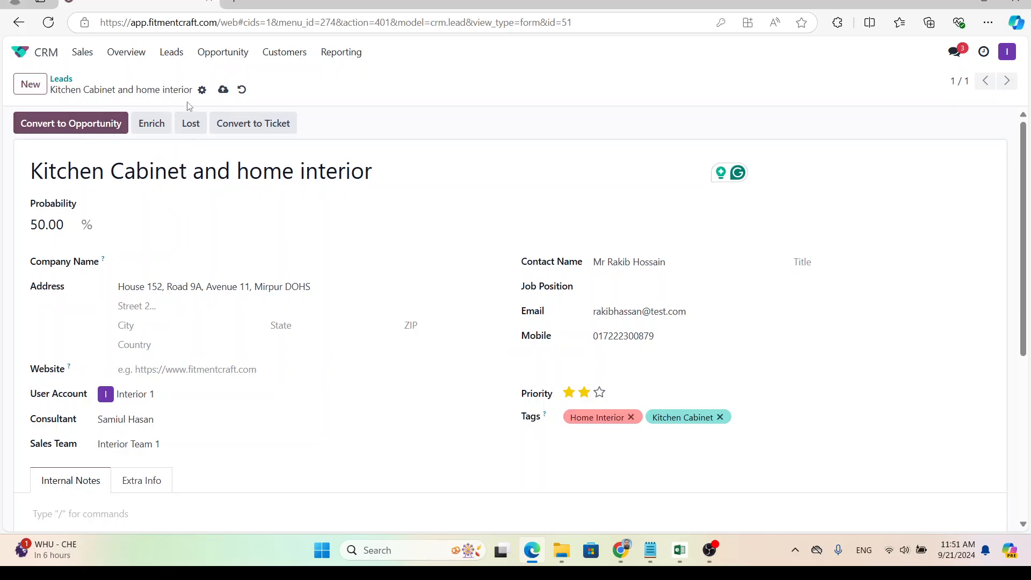
{"action": "left_click", "coordinate": [223, 90]}
Open the Opportunity kanban pipeline from the Leads menu.
{"action": "left_click", "coordinate": [177, 60]}
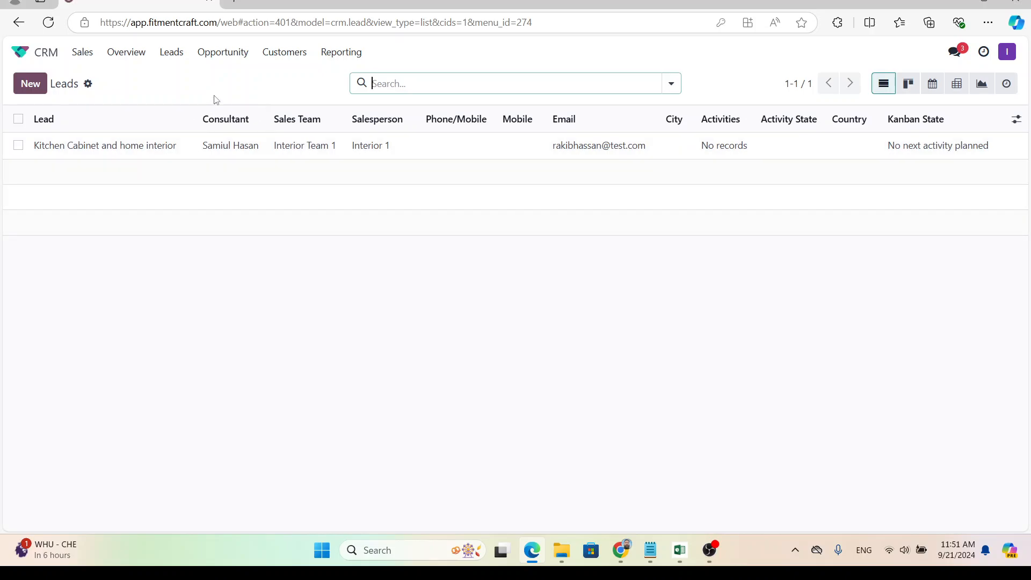
{"action": "left_click", "coordinate": [226, 58]}
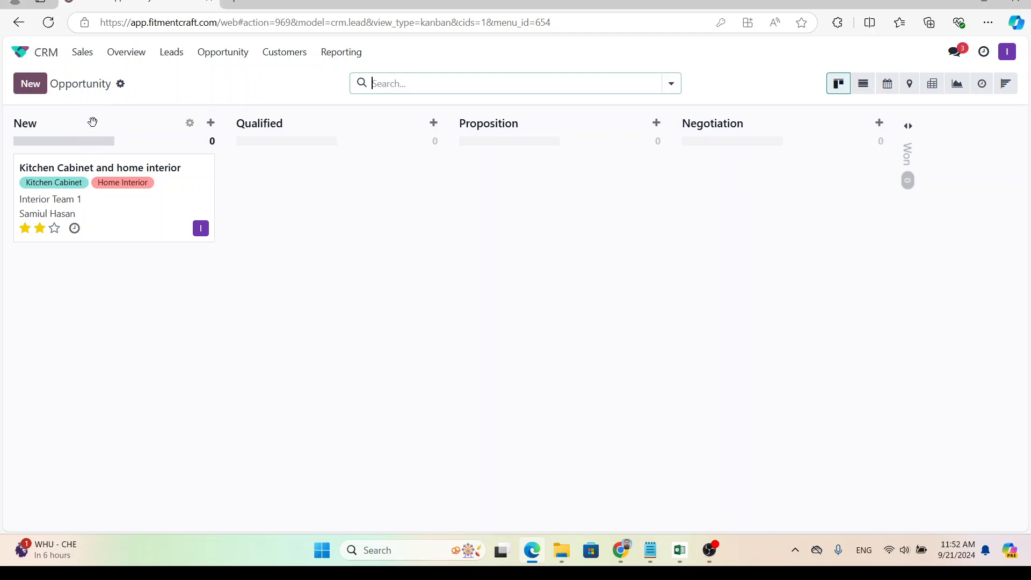
Open the 'Kitchen Cabinet and home interior' card's form view from the Opportunity kanban.
{"action": "left_click", "coordinate": [99, 175]}
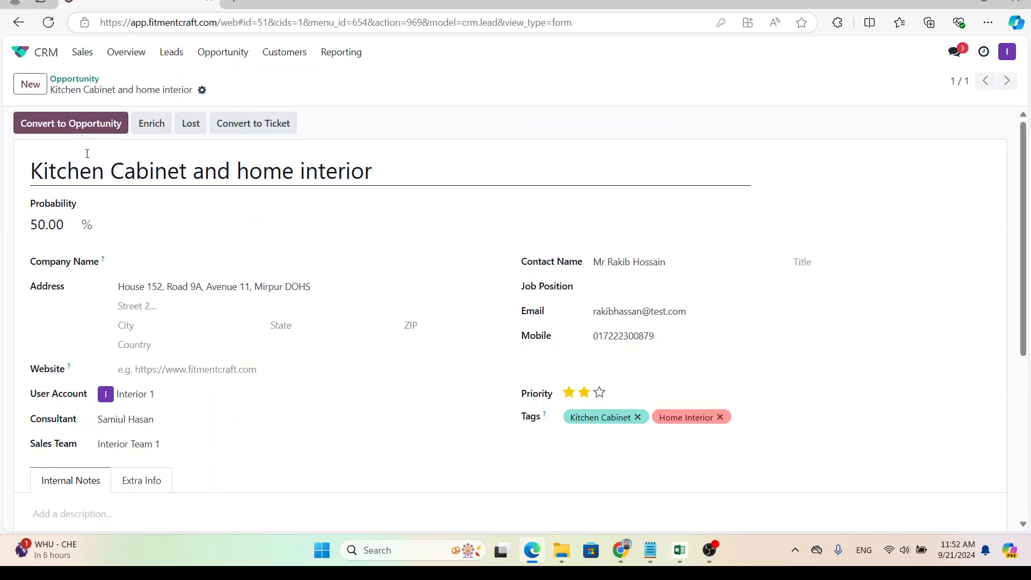
{"action": "left_click", "coordinate": [93, 86]}
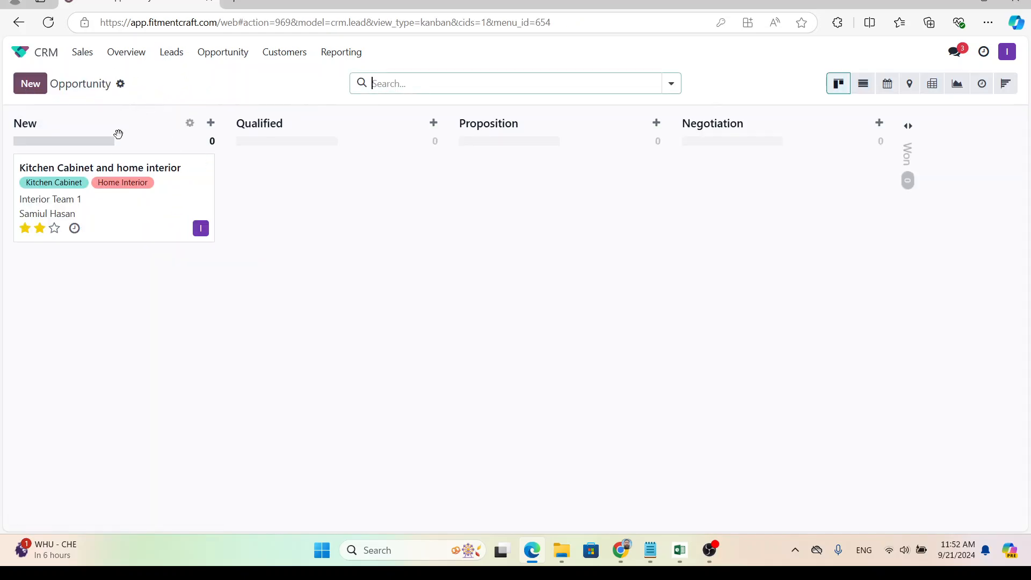
{"action": "left_click", "coordinate": [111, 171]}
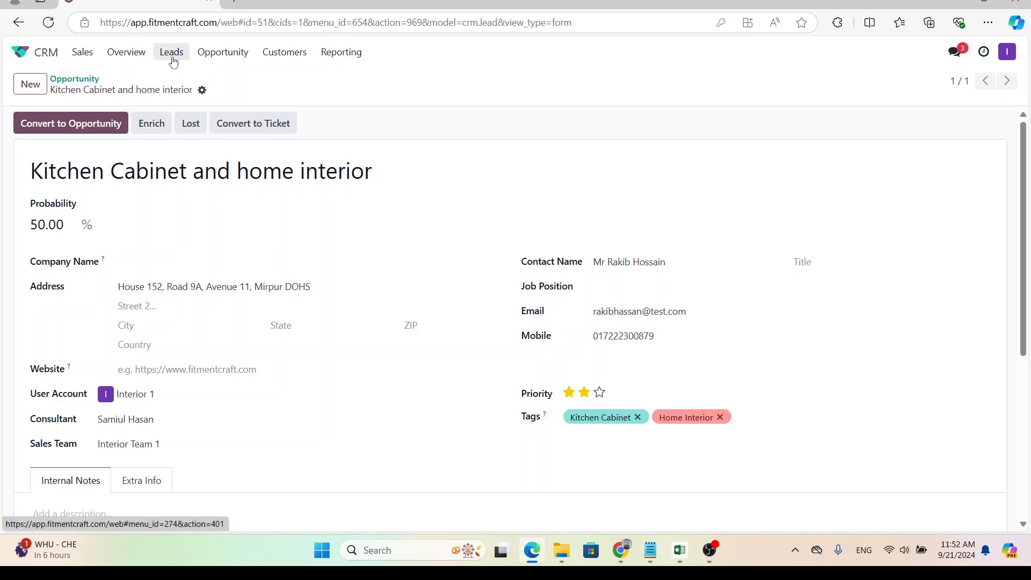
{"action": "left_click", "coordinate": [215, 51]}
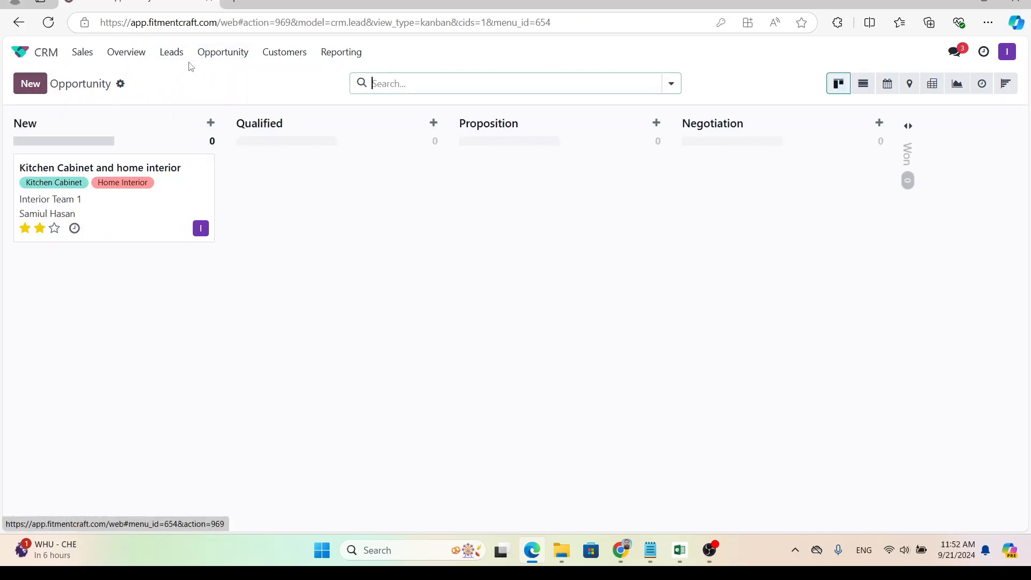
{"action": "left_click", "coordinate": [171, 55]}
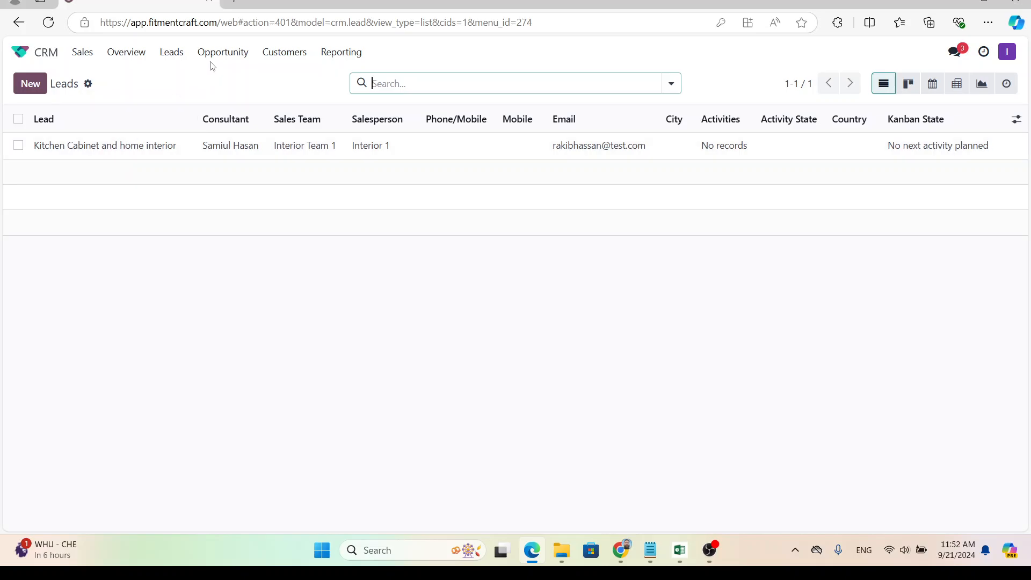
{"action": "left_click", "coordinate": [222, 52]}
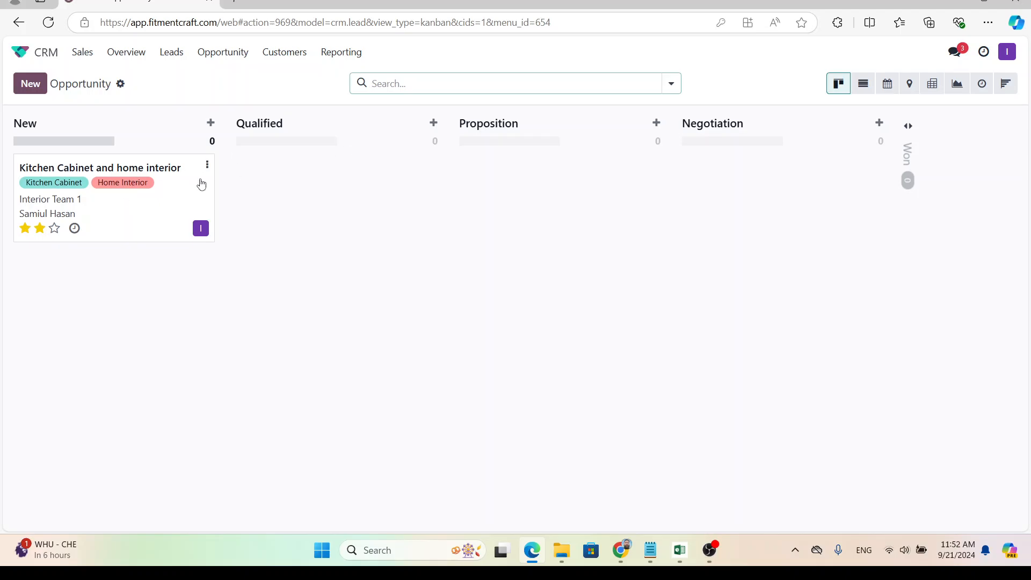
{"action": "left_click", "coordinate": [144, 172]}
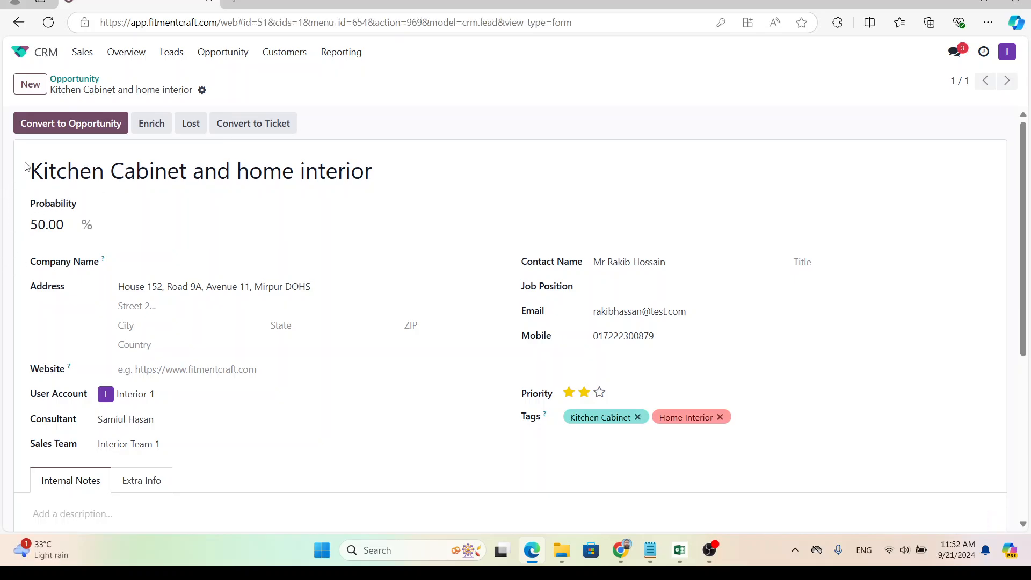
{"action": "left_click", "coordinate": [80, 80]}
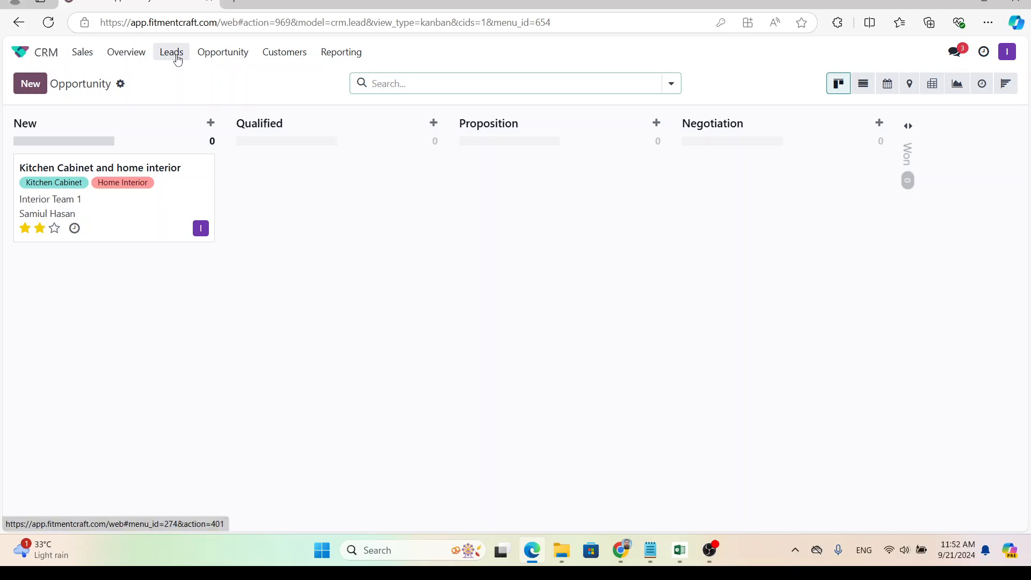
{"action": "left_click", "coordinate": [134, 184]}
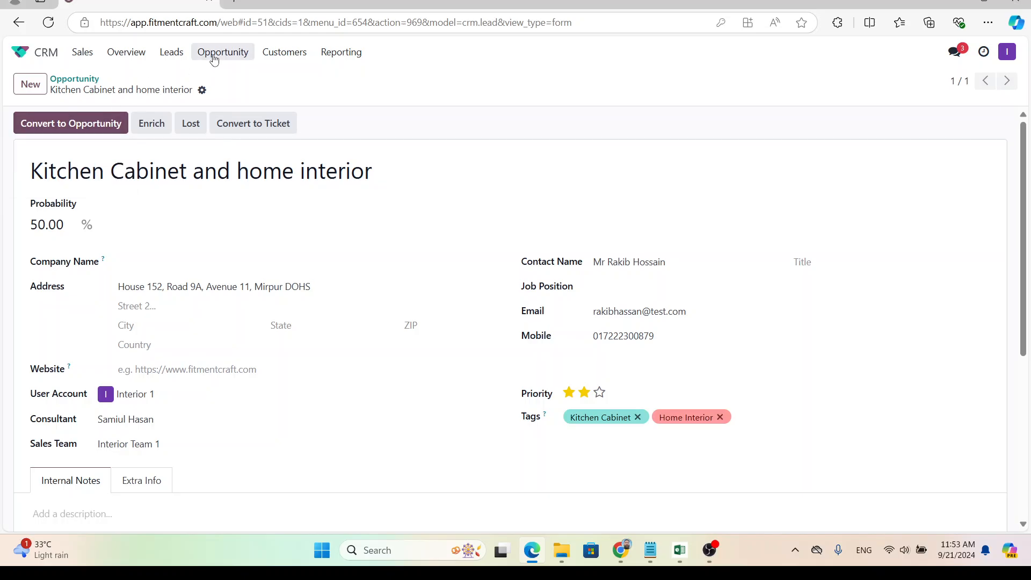
{"action": "left_click", "coordinate": [171, 52]}
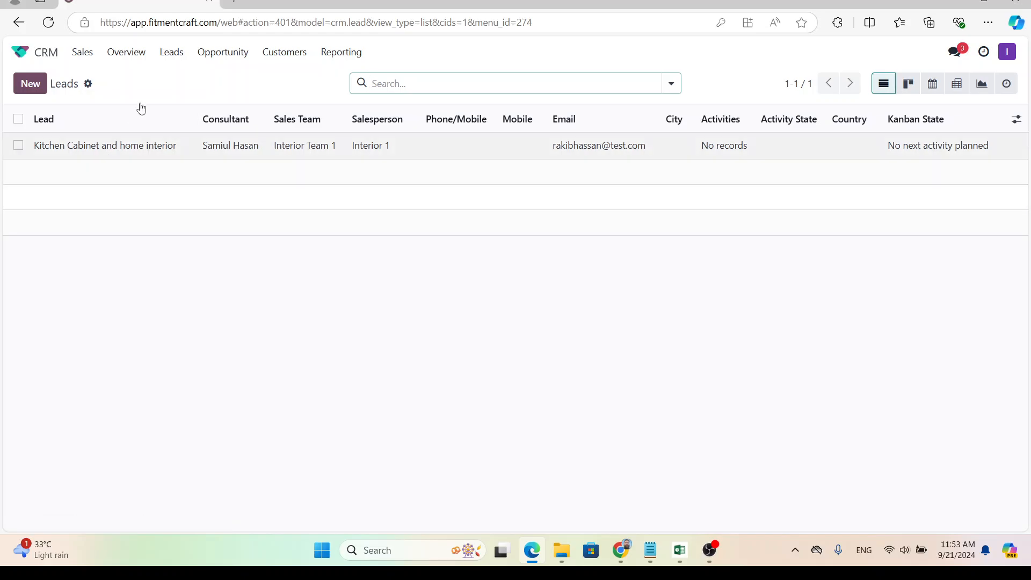
{"action": "left_click", "coordinate": [216, 55]}
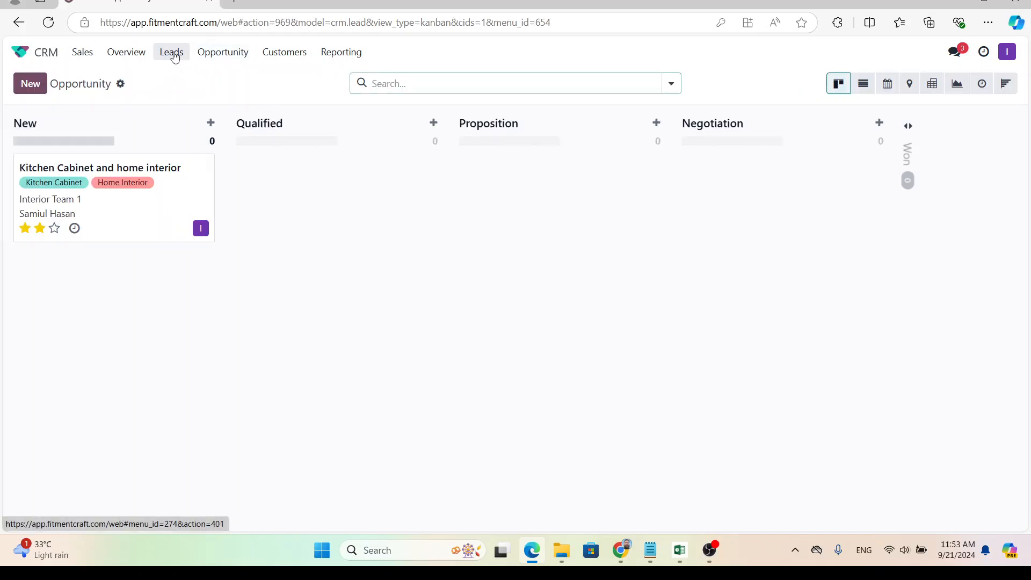
{"action": "left_click", "coordinate": [138, 170]}
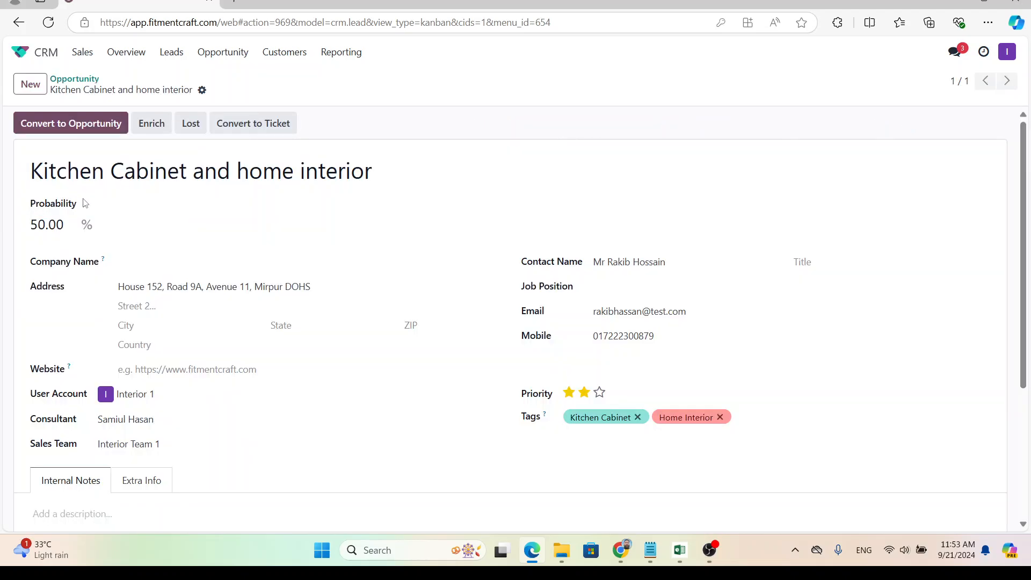
Convert the lead to an opportunity, creating a new customer for it.
{"action": "left_click", "coordinate": [68, 125]}
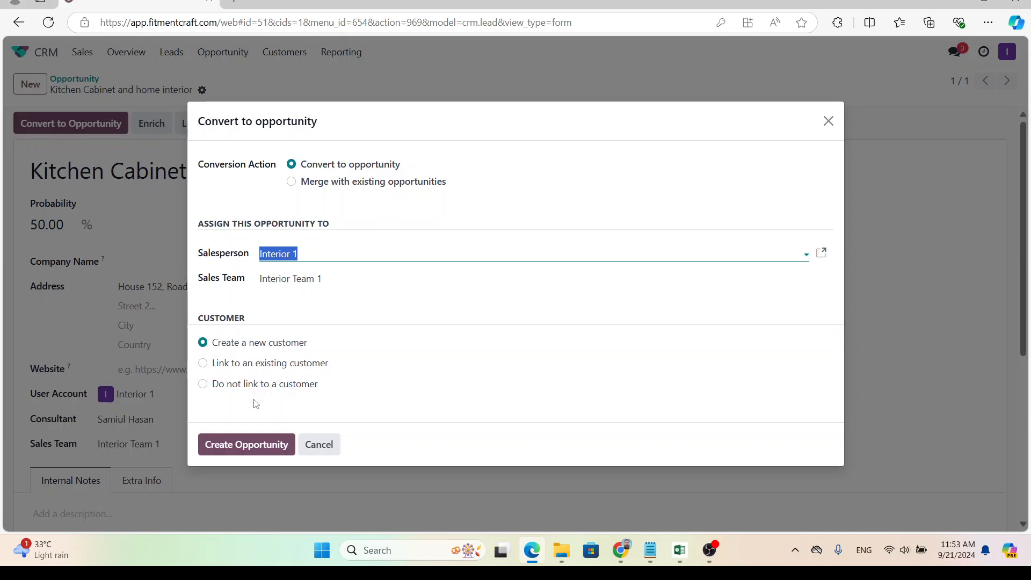
{"action": "left_click", "coordinate": [234, 348]}
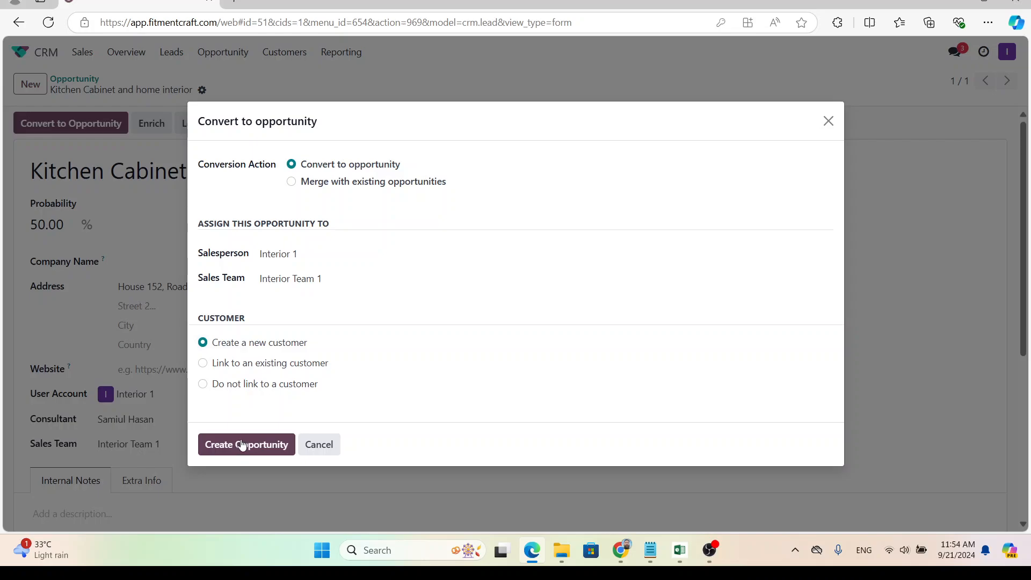
{"action": "left_click", "coordinate": [242, 446]}
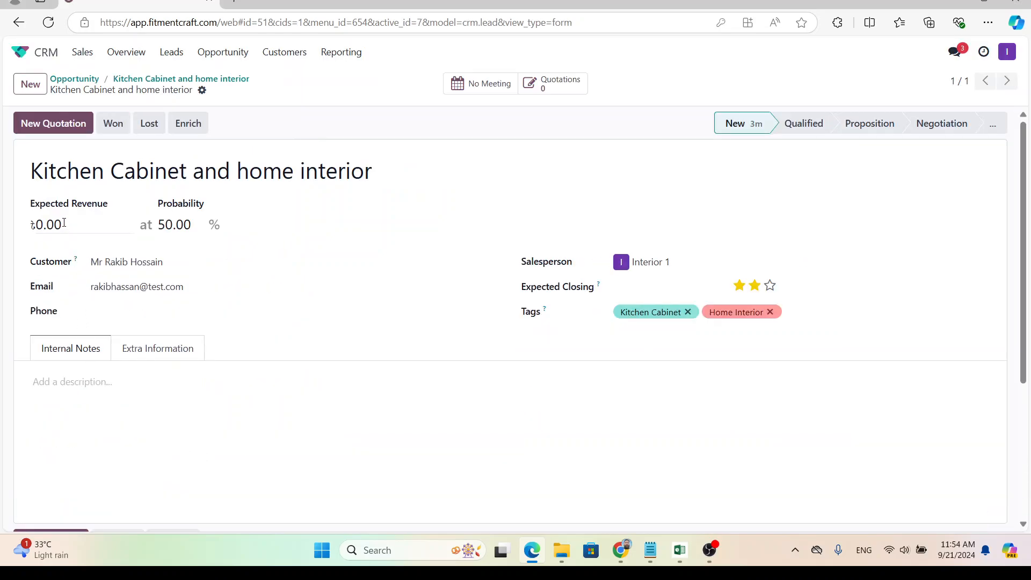
Set the opportunity's expected revenue to 1,000,000.00.
{"action": "left_click", "coordinate": [71, 223]}
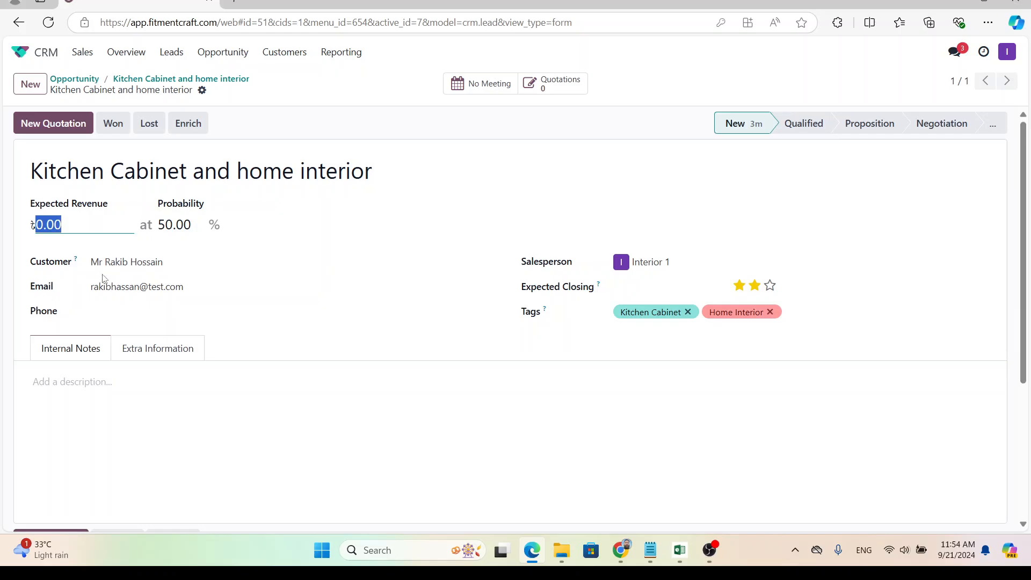
{"action": "type", "text": "10000"}
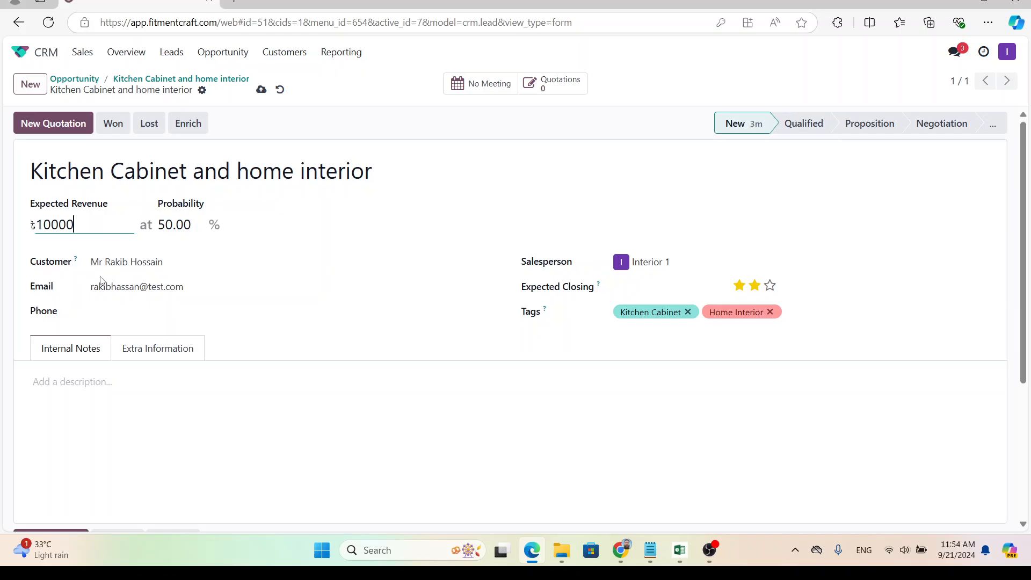
{"action": "type", "text": "00"}
{"action": "left_click", "coordinate": [10, 250]}
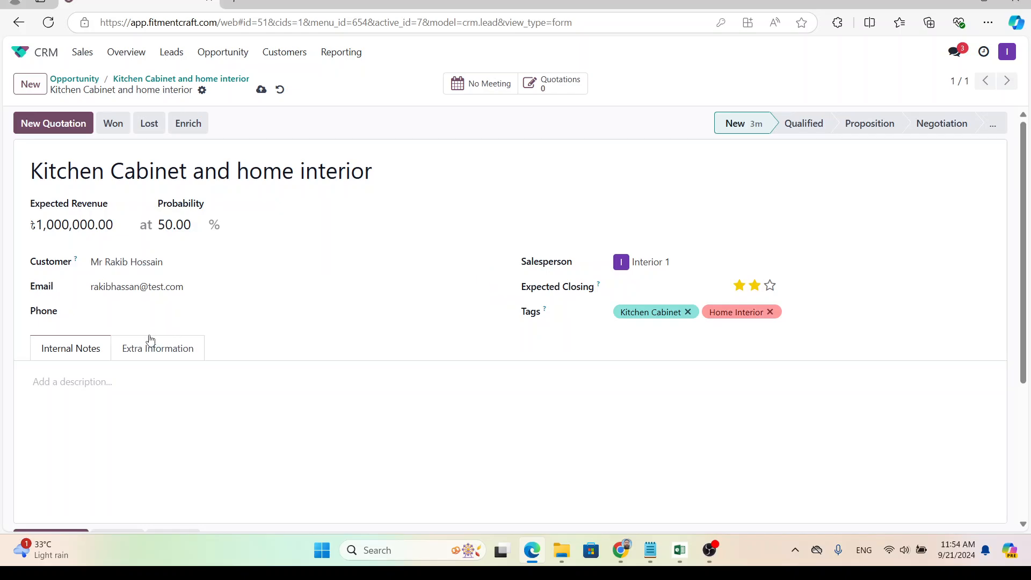
Set the expected closing date to 27 September 2024 and save the opportunity.
{"action": "left_click", "coordinate": [659, 291]}
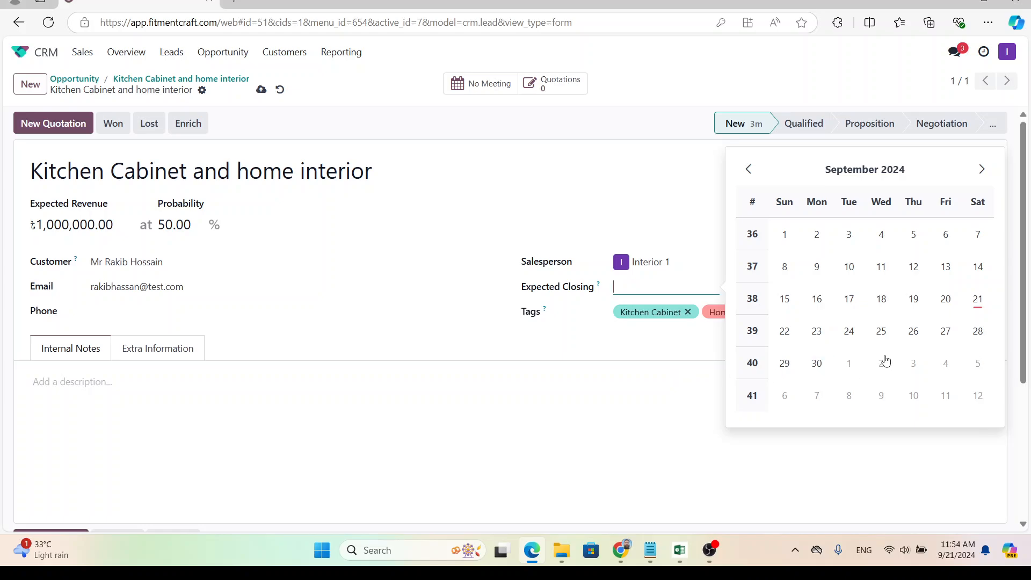
{"action": "left_click", "coordinate": [942, 339]}
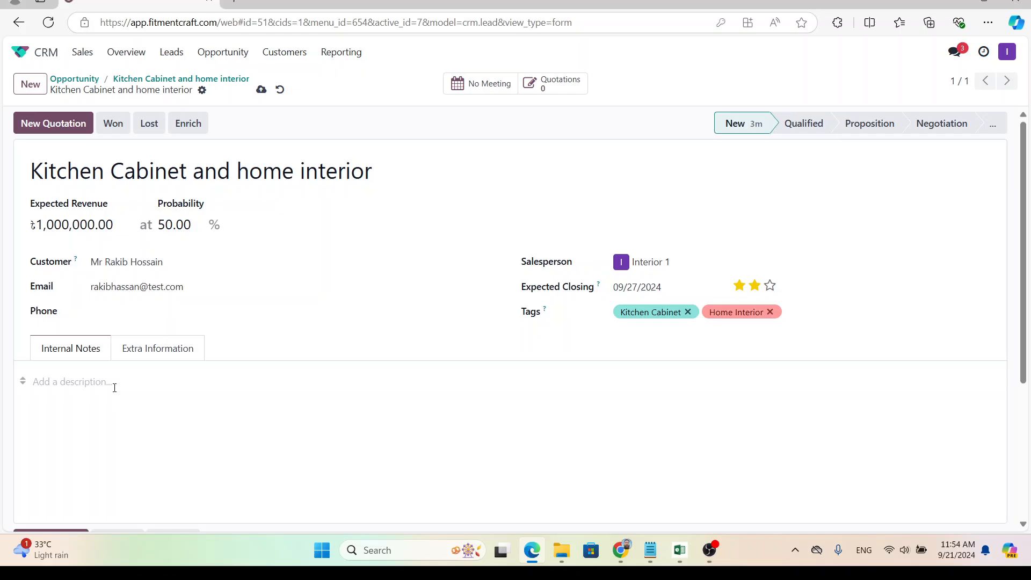
{"action": "left_click", "coordinate": [261, 92]}
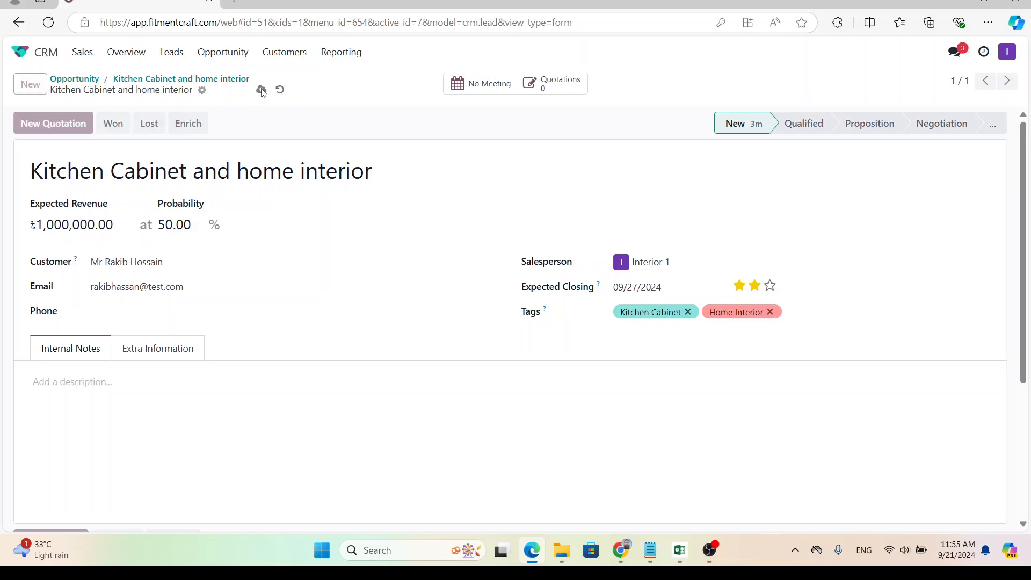
Drag the Kitchen Cabinet card from the New column into the Qualified column.
{"action": "left_click", "coordinate": [207, 80]}
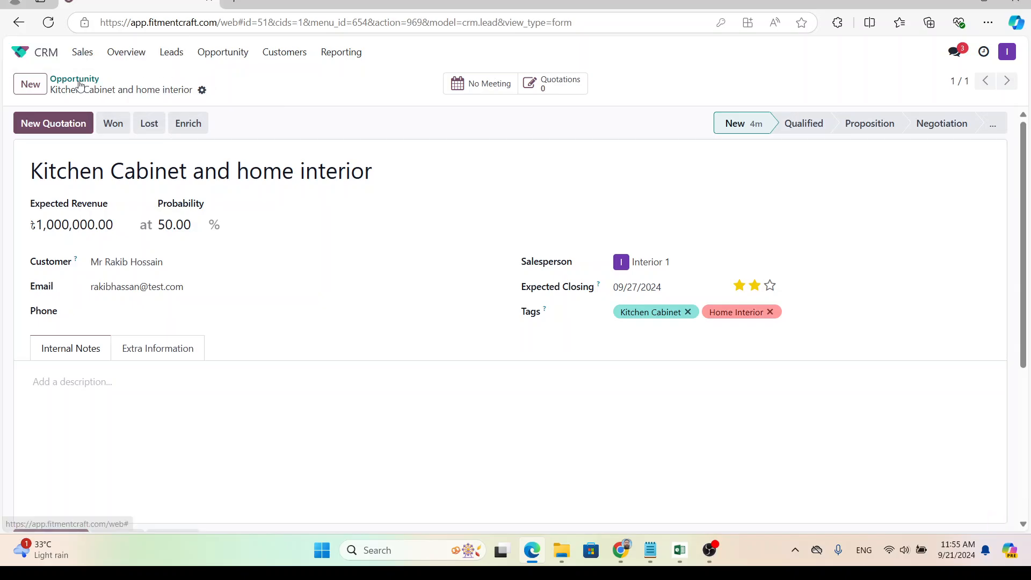
{"action": "left_click", "coordinate": [203, 64]}
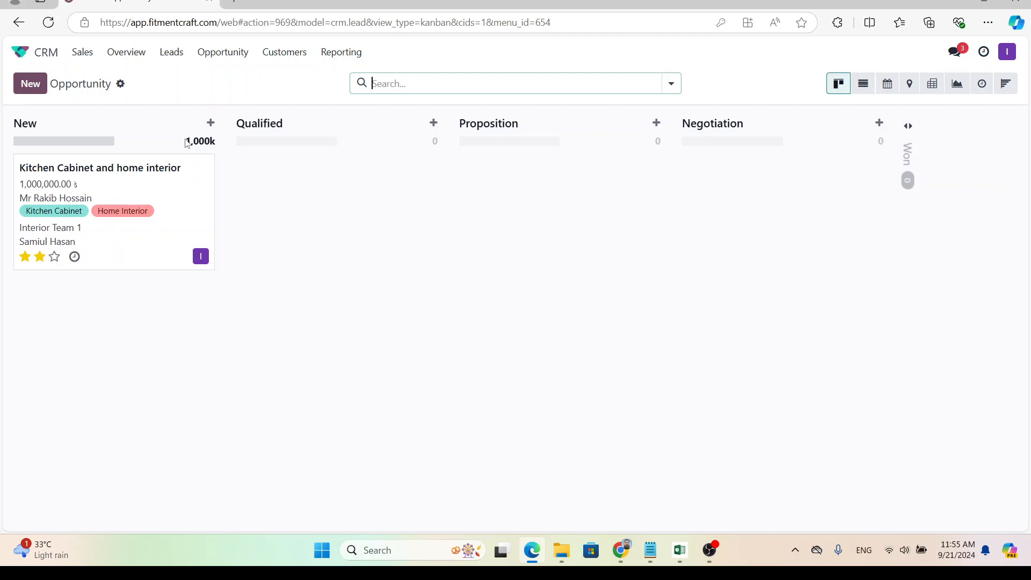
{"action": "left_click_drag", "start_coordinate": [184, 141], "coordinate": [210, 142]}
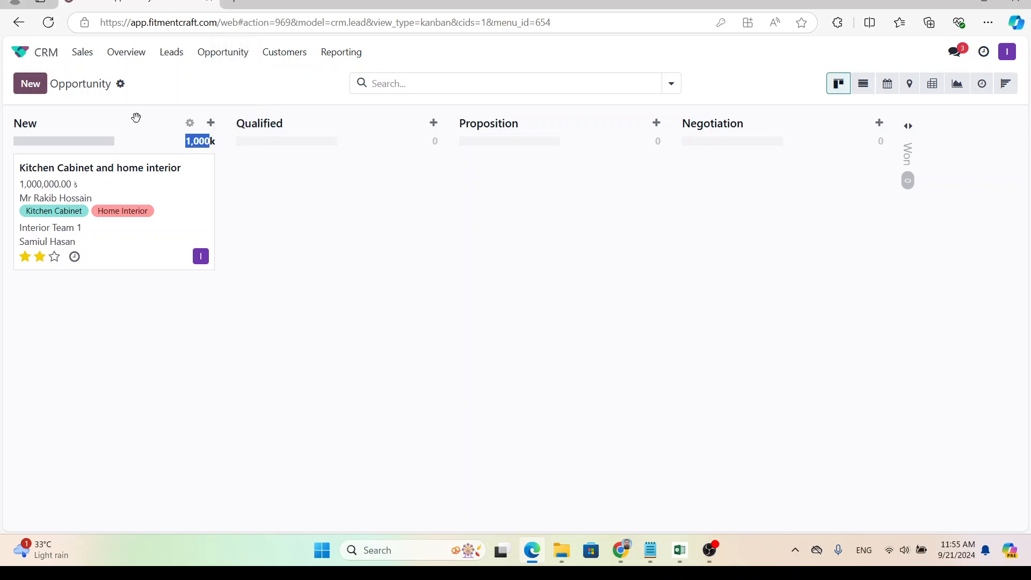
{"action": "left_click", "coordinate": [158, 101]}
{"action": "left_click_drag", "start_coordinate": [114, 182], "coordinate": [313, 171]}
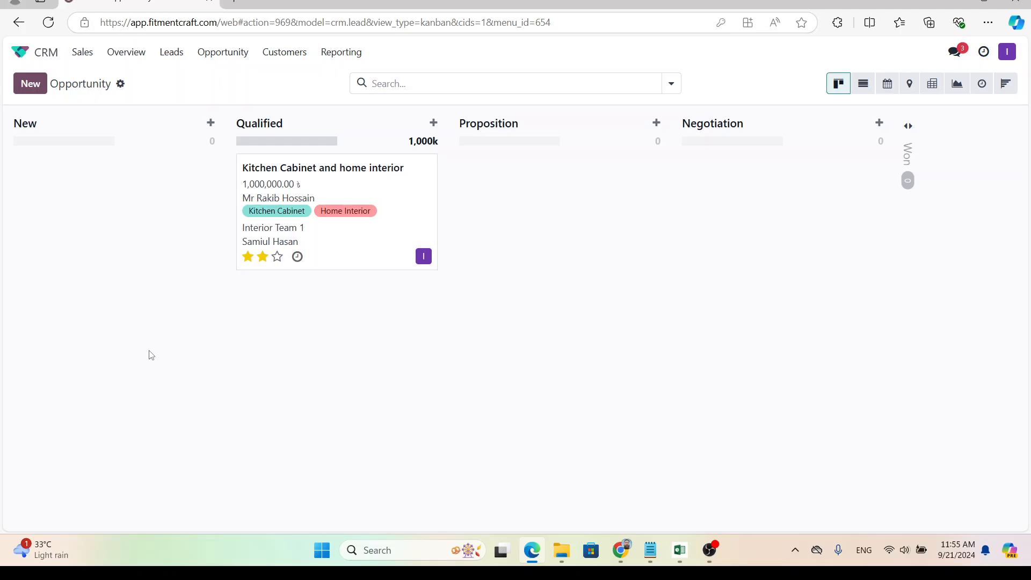
{"action": "left_click", "coordinate": [317, 182]}
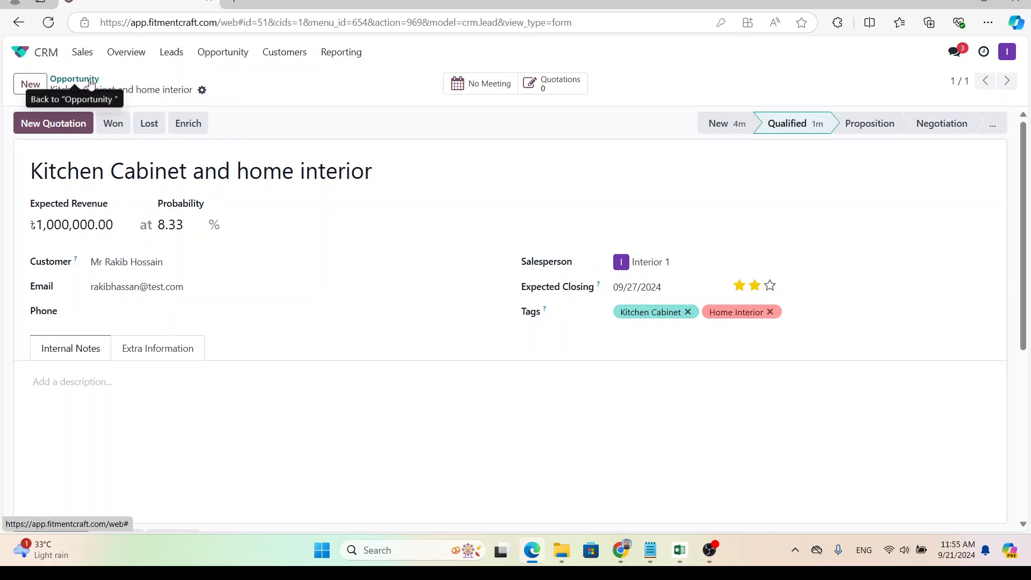
{"action": "left_click", "coordinate": [220, 49]}
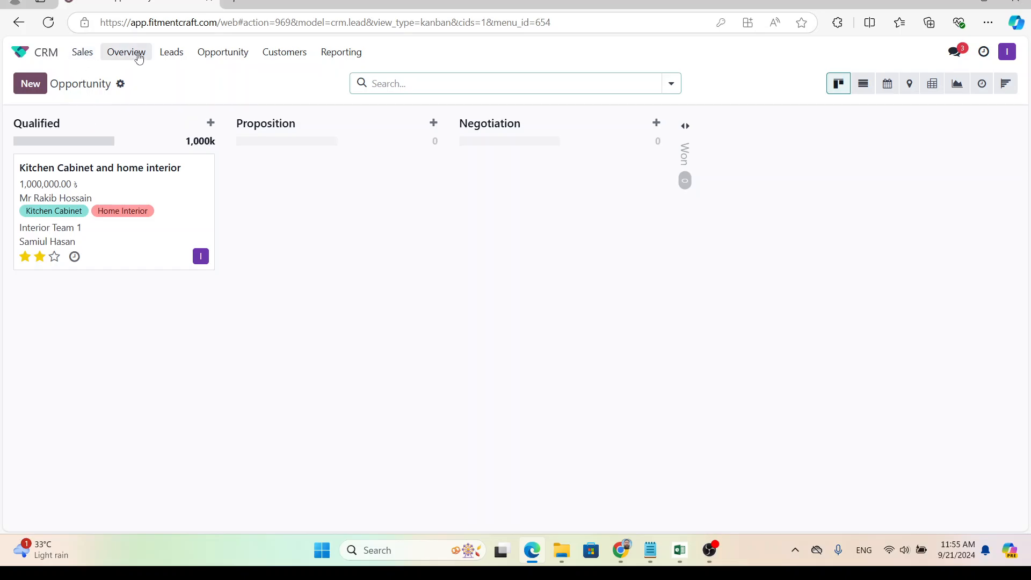
Drag the Kitchen Cabinet card into Proposition, then on into the Negotiation column.
{"action": "left_click", "coordinate": [212, 57]}
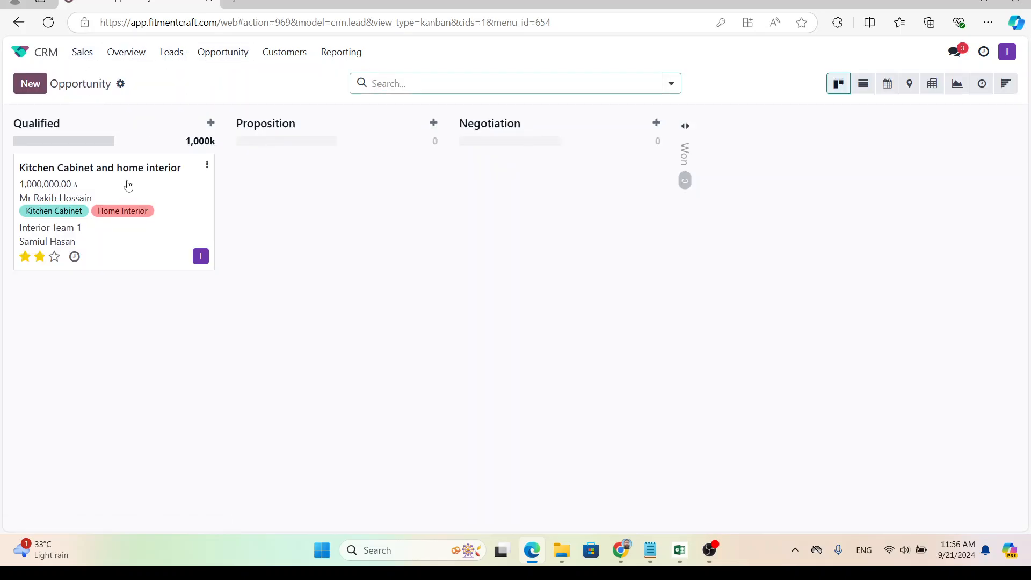
{"action": "left_click_drag", "start_coordinate": [128, 185], "coordinate": [259, 193]}
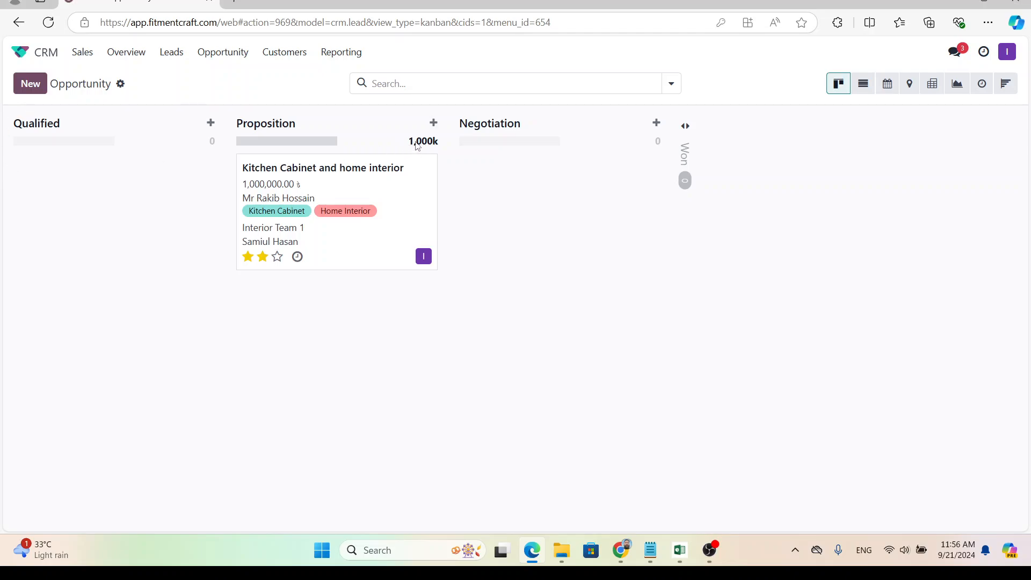
{"action": "left_click_drag", "start_coordinate": [406, 146], "coordinate": [439, 146]}
{"action": "left_click_drag", "start_coordinate": [438, 148], "coordinate": [431, 148]}
{"action": "left_click_drag", "start_coordinate": [431, 148], "coordinate": [432, 146]}
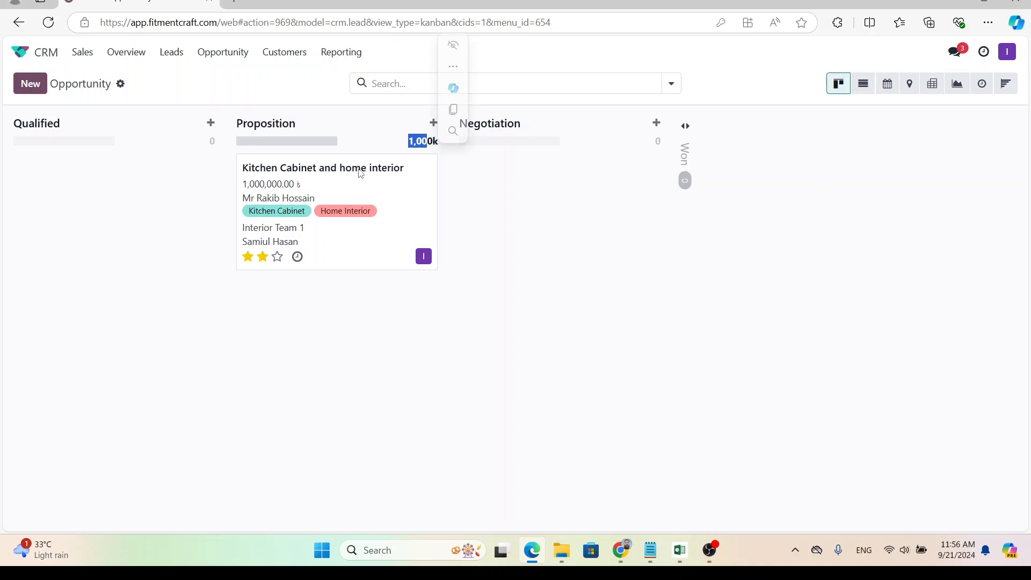
{"action": "left_click", "coordinate": [357, 171]}
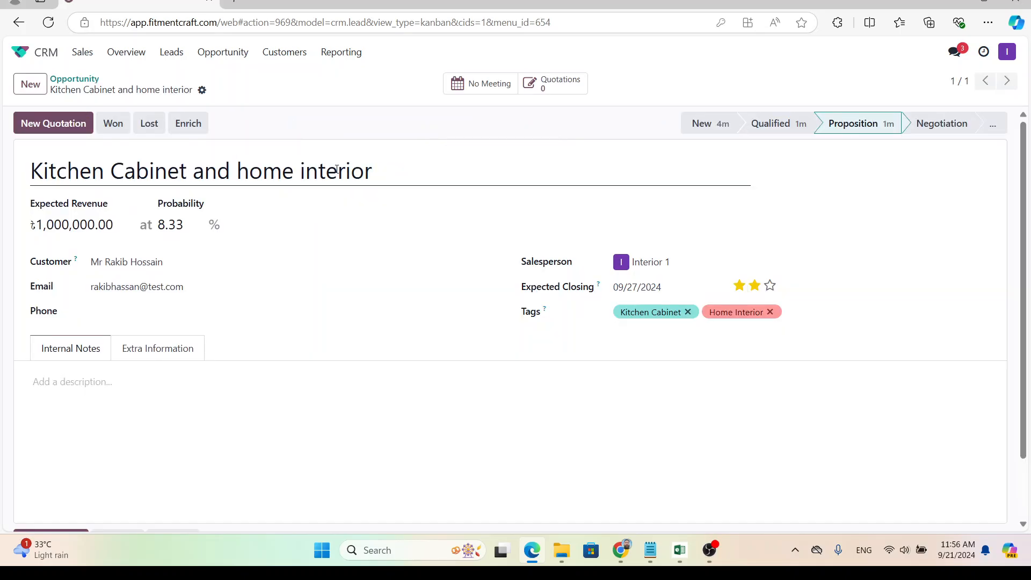
{"action": "left_click", "coordinate": [243, 53]}
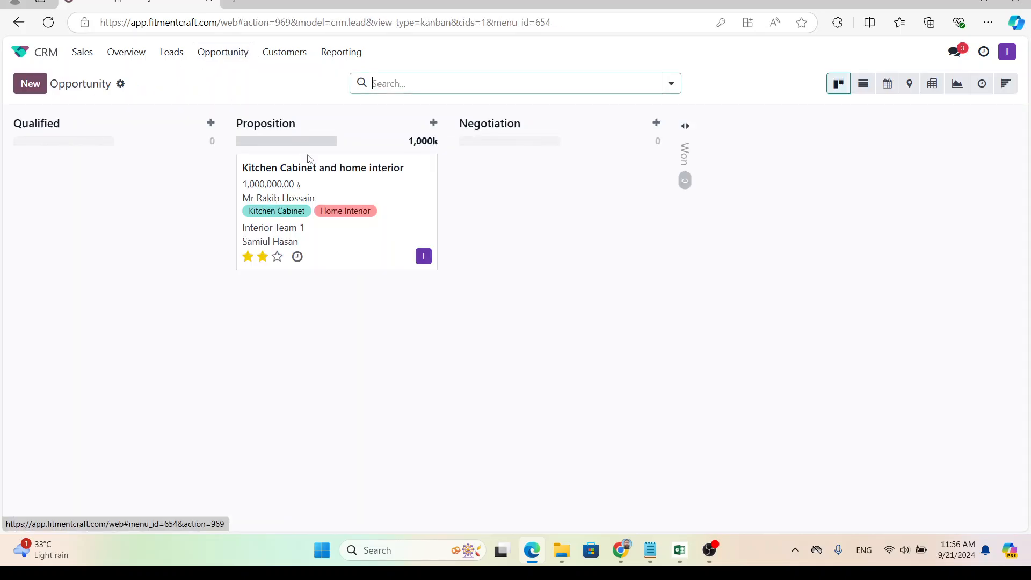
{"action": "left_click_drag", "start_coordinate": [328, 179], "coordinate": [492, 170]}
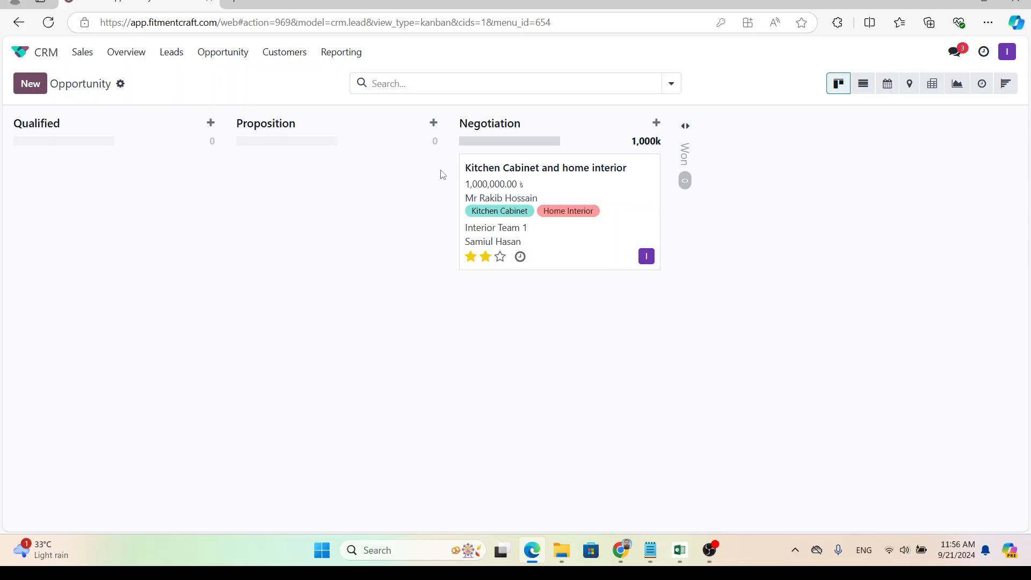
Change the card's expected revenue to 980,000.00 and mark it Won at 100% probability.
{"action": "left_click", "coordinate": [570, 172]}
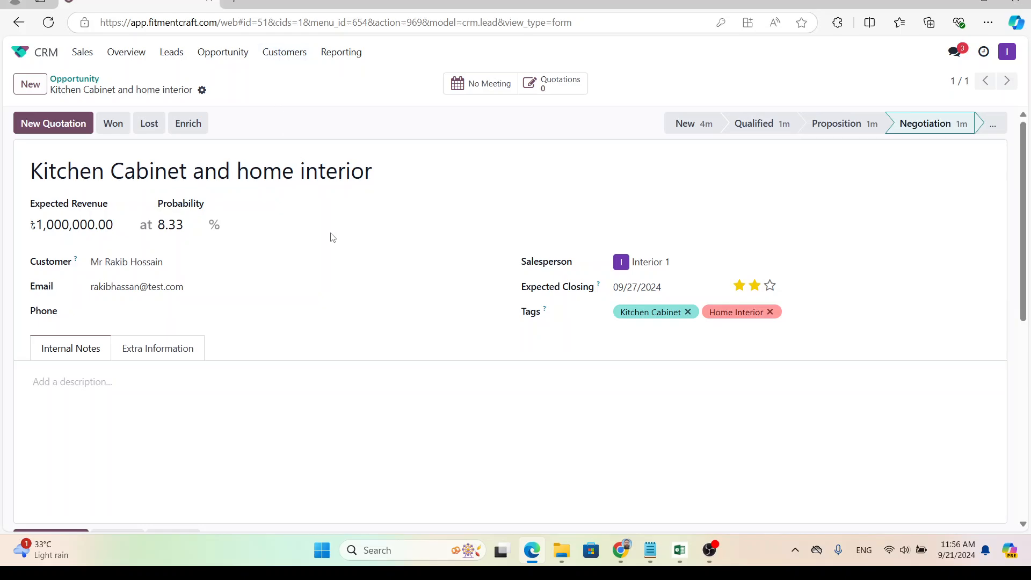
{"action": "left_click", "coordinate": [87, 224]}
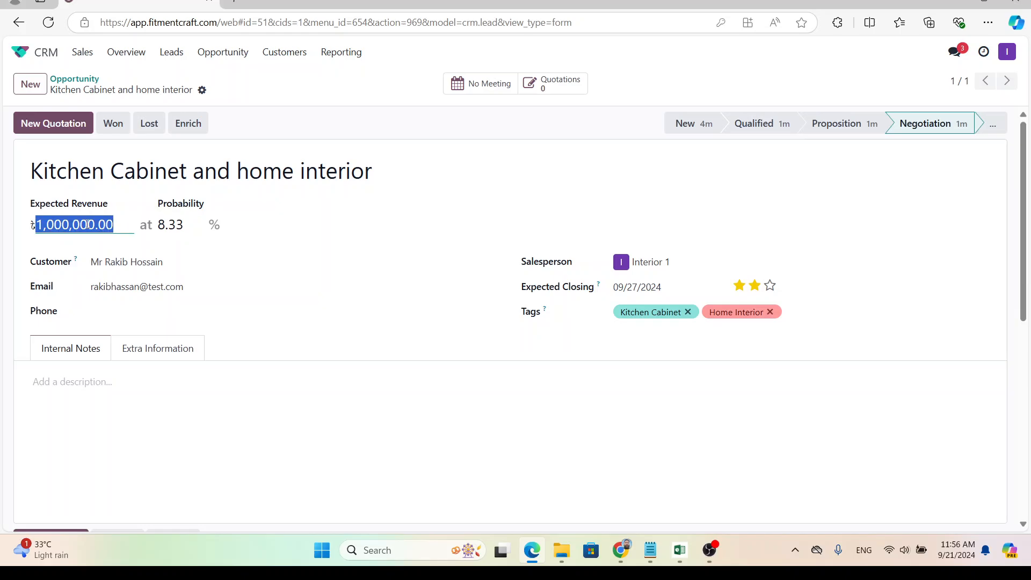
{"action": "type", "text": "9"}
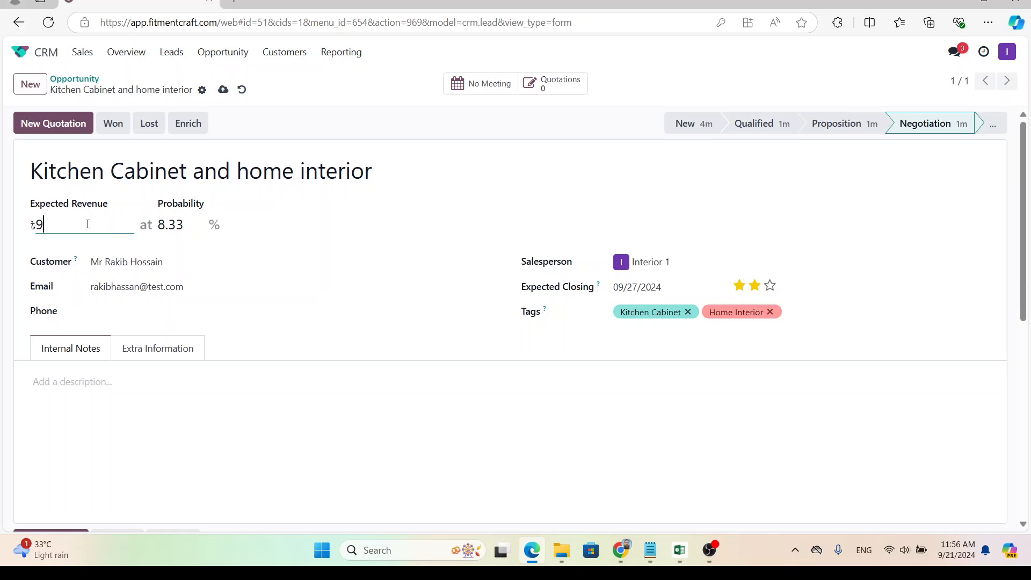
{"action": "type", "text": "80000"}
{"action": "left_click", "coordinate": [6, 209]}
{"action": "left_click", "coordinate": [113, 123]}
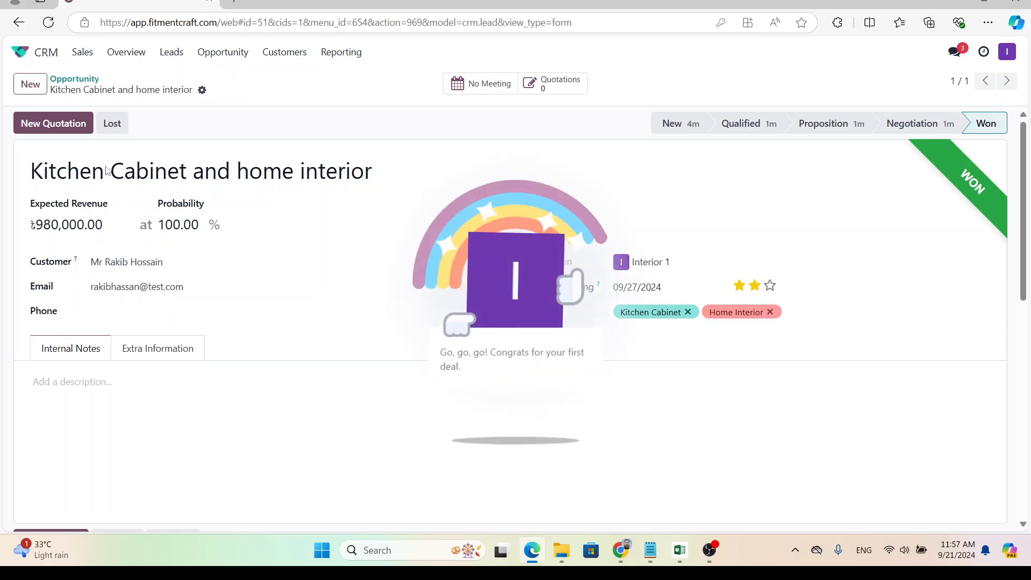
Expand the Won column and drag the won Kitchen Cabinet card back into Negotiation.
{"action": "left_click", "coordinate": [93, 81]}
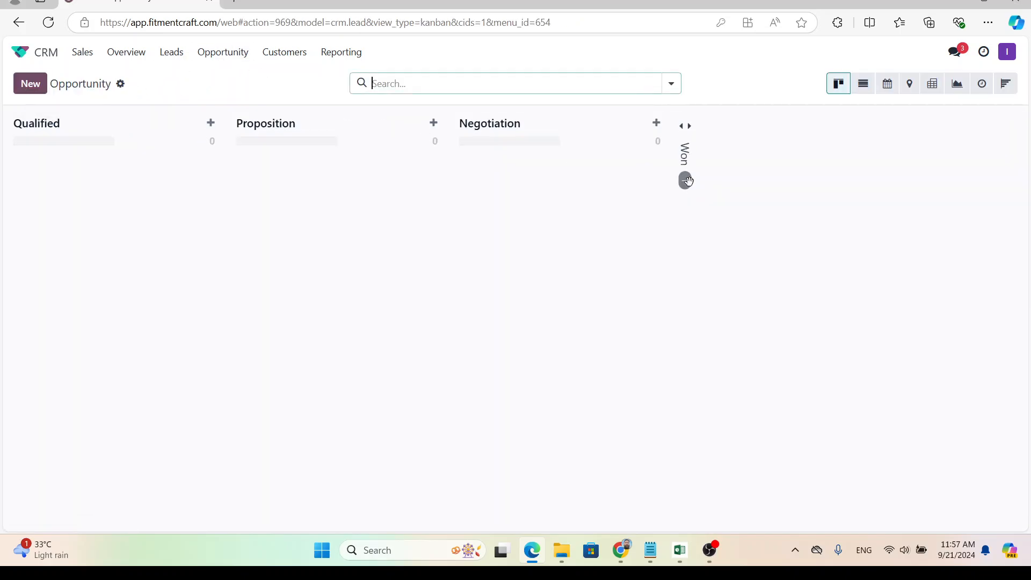
{"action": "left_click", "coordinate": [687, 128]}
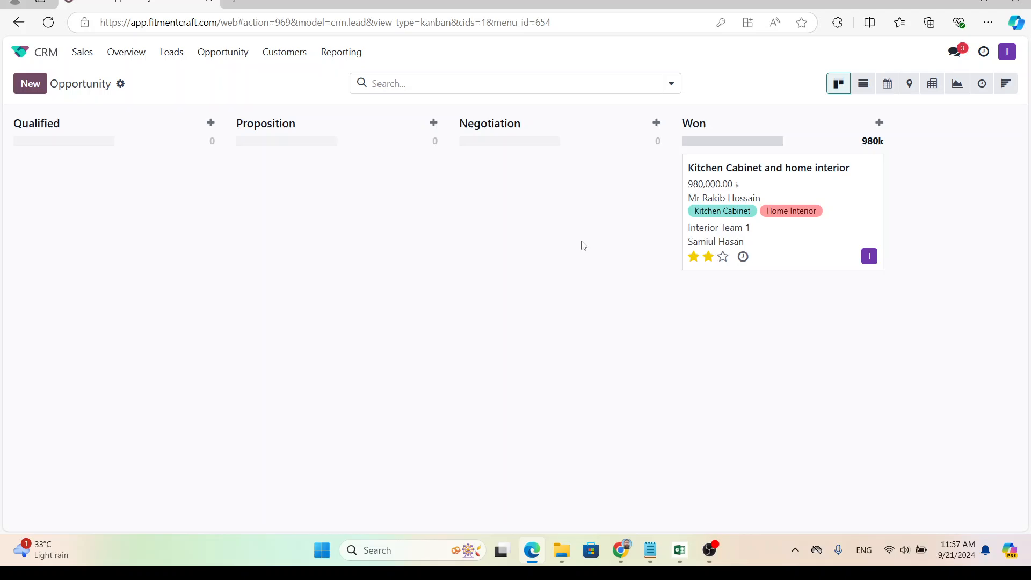
{"action": "left_click", "coordinate": [770, 171]}
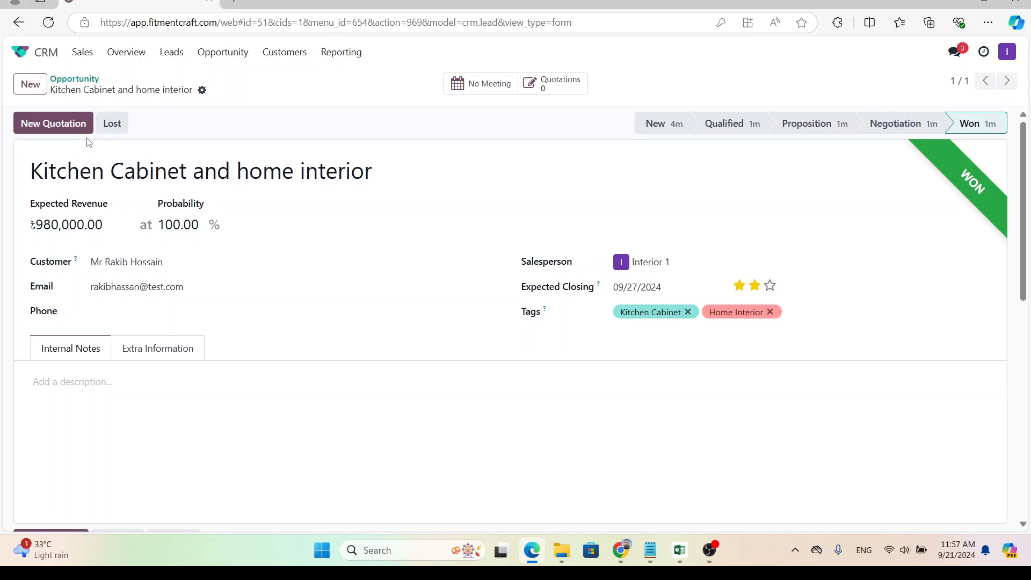
{"action": "left_click", "coordinate": [81, 81]}
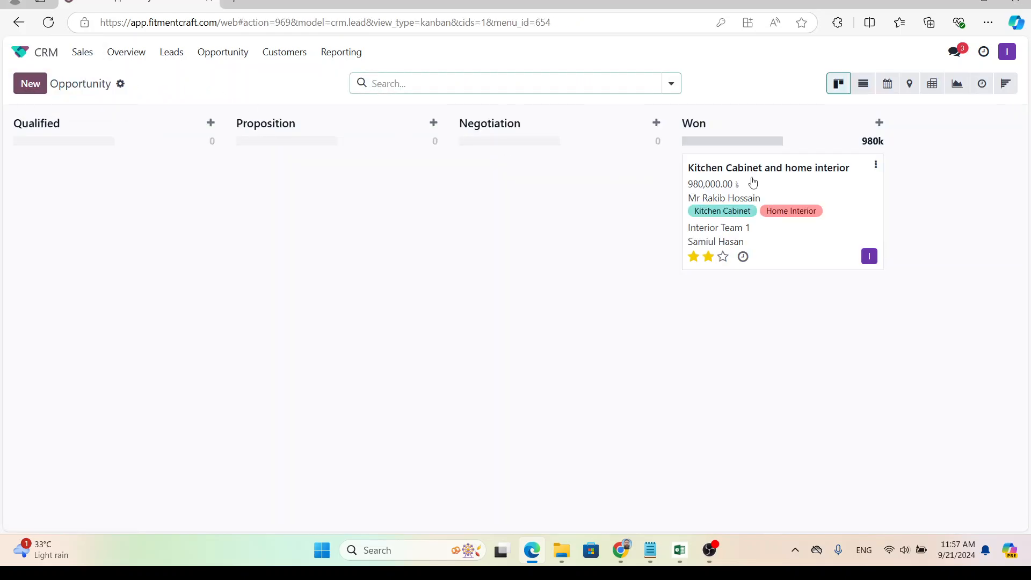
{"action": "left_click_drag", "start_coordinate": [747, 183], "coordinate": [542, 176]}
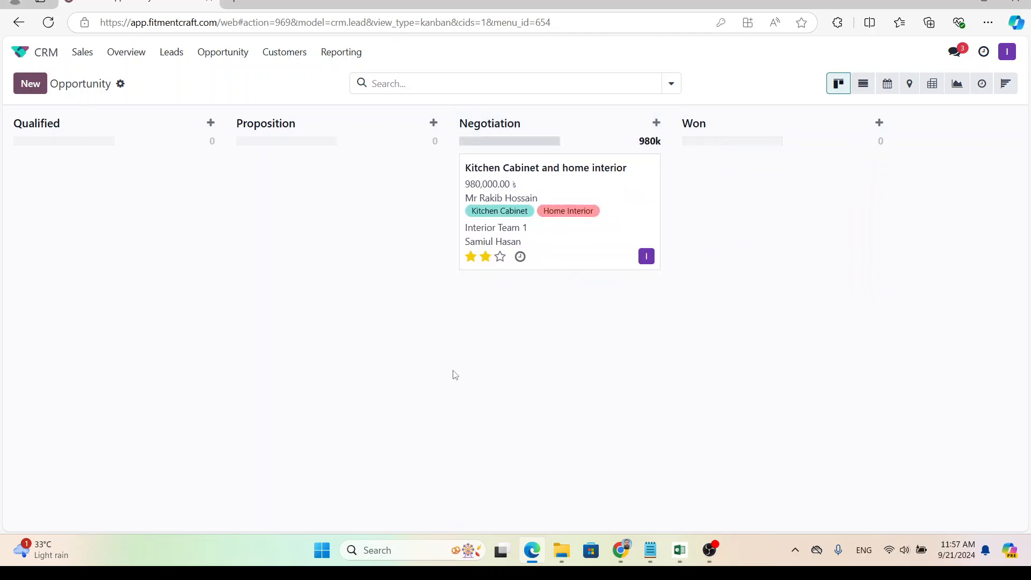
Start marking it lost and pick Delays in Communication as the lost reason via Search More.
{"action": "left_click", "coordinate": [559, 175]}
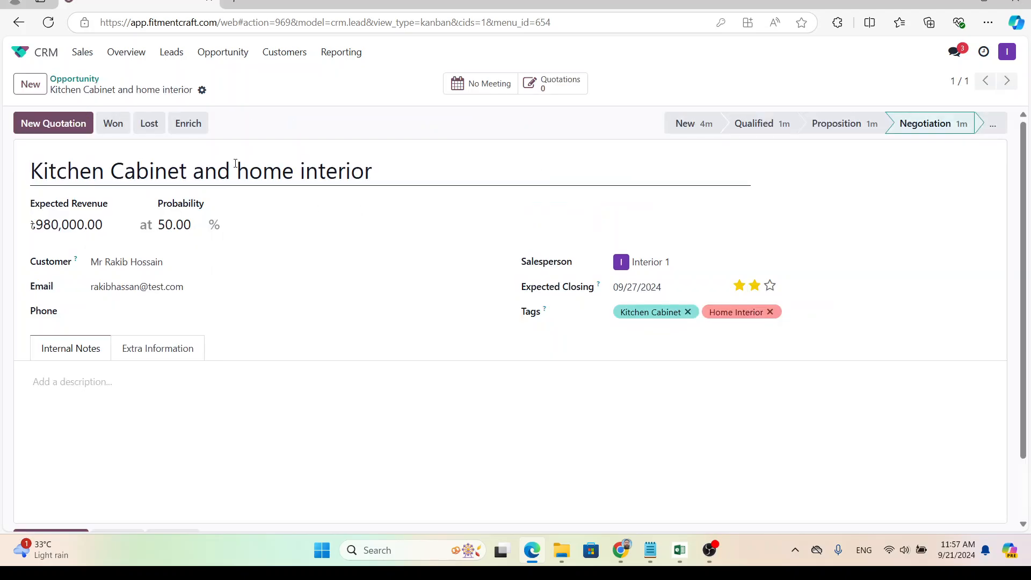
{"action": "left_click", "coordinate": [155, 131]}
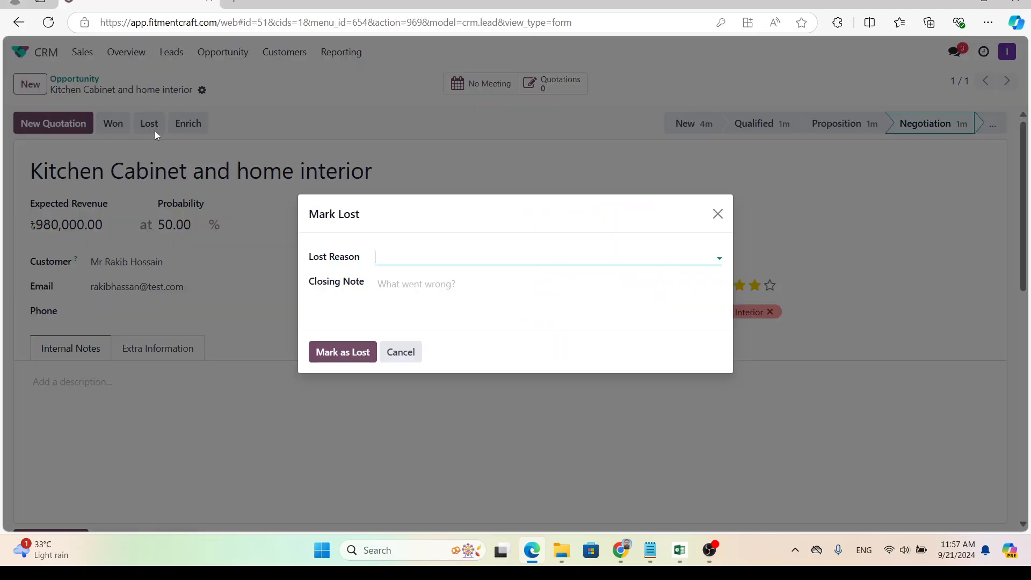
{"action": "left_click", "coordinate": [434, 259]}
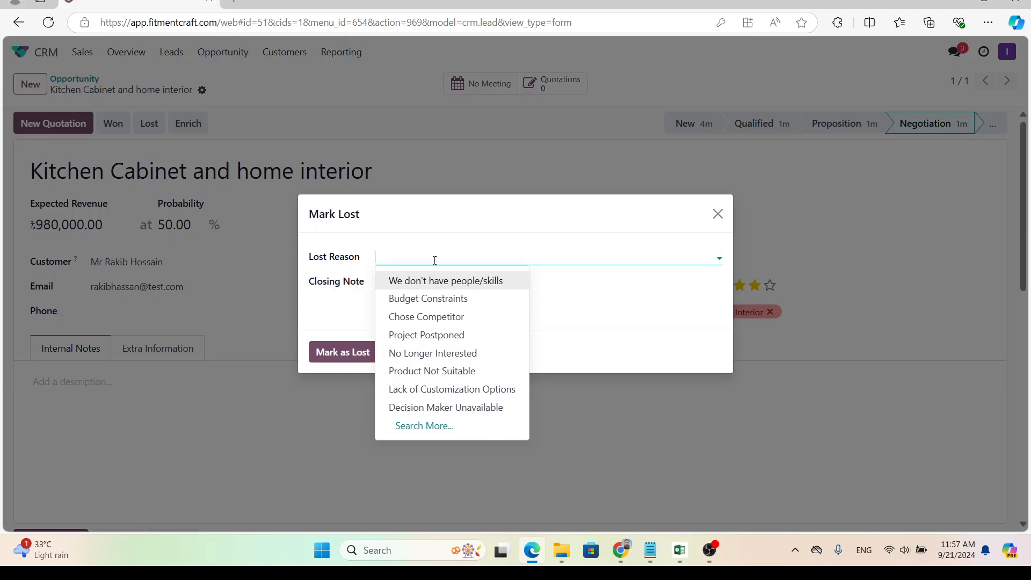
{"action": "left_click", "coordinate": [457, 305]}
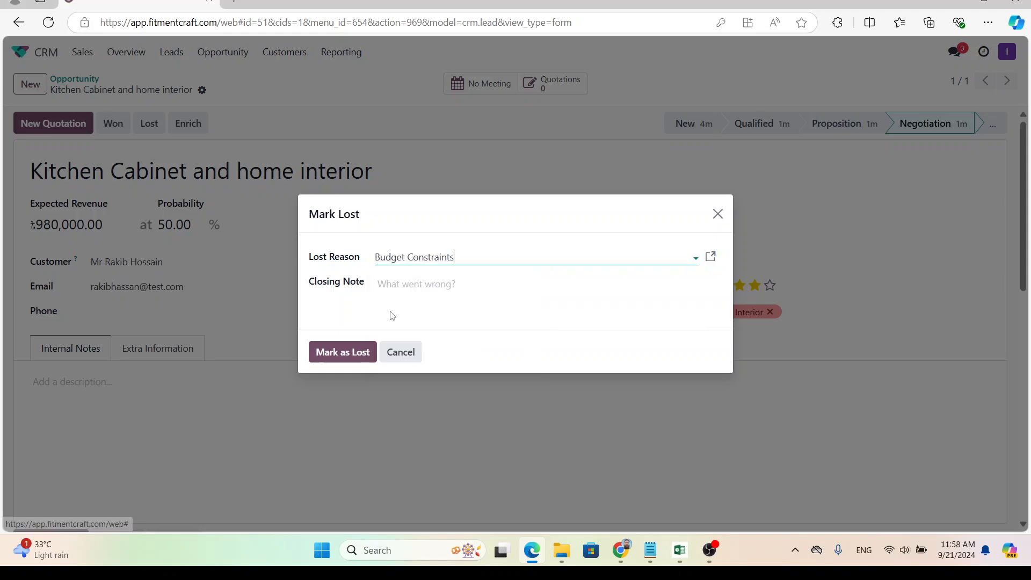
{"action": "left_click", "coordinate": [432, 285]}
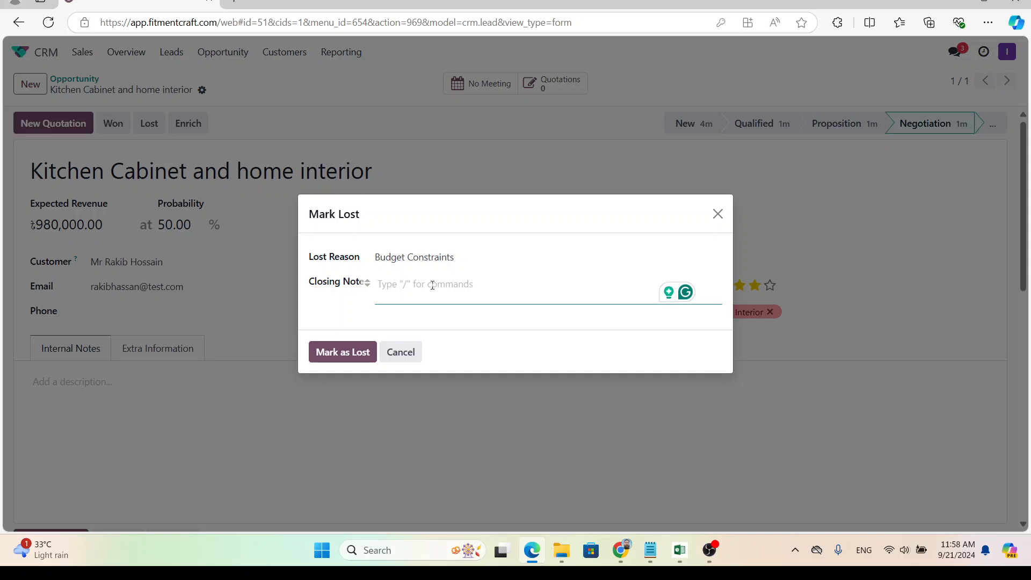
{"action": "left_click", "coordinate": [423, 260]}
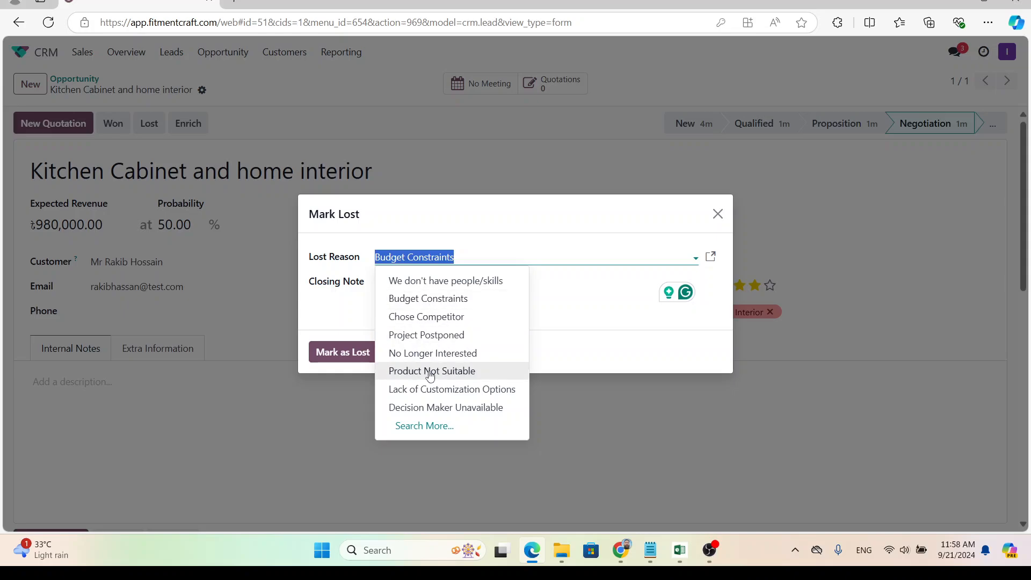
{"action": "left_click", "coordinate": [425, 426]}
{"action": "scroll", "coordinate": [301, 371], "scroll_direction": "down", "scroll_amount": 2}
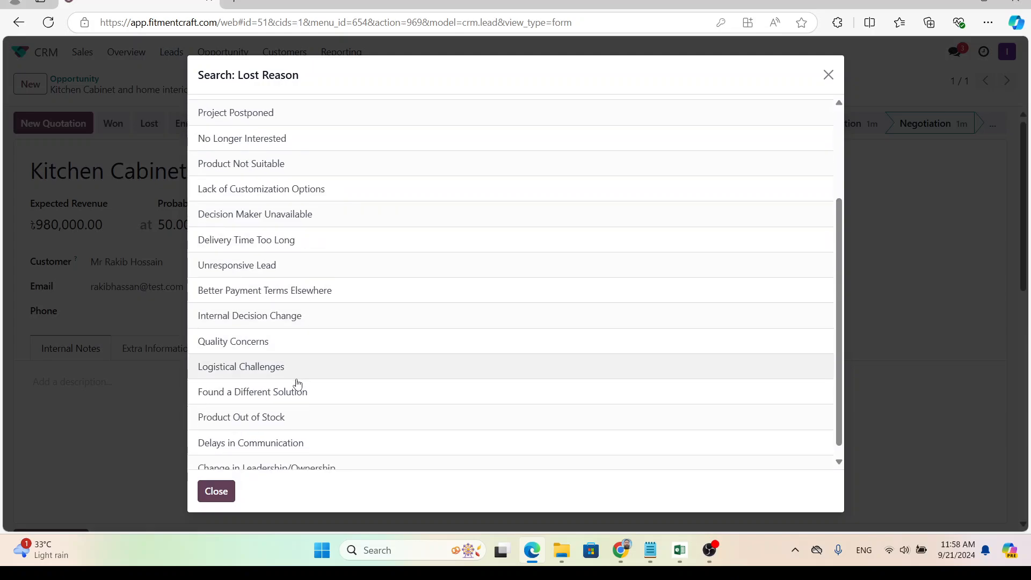
{"action": "scroll", "coordinate": [275, 393], "scroll_direction": "down", "scroll_amount": 1}
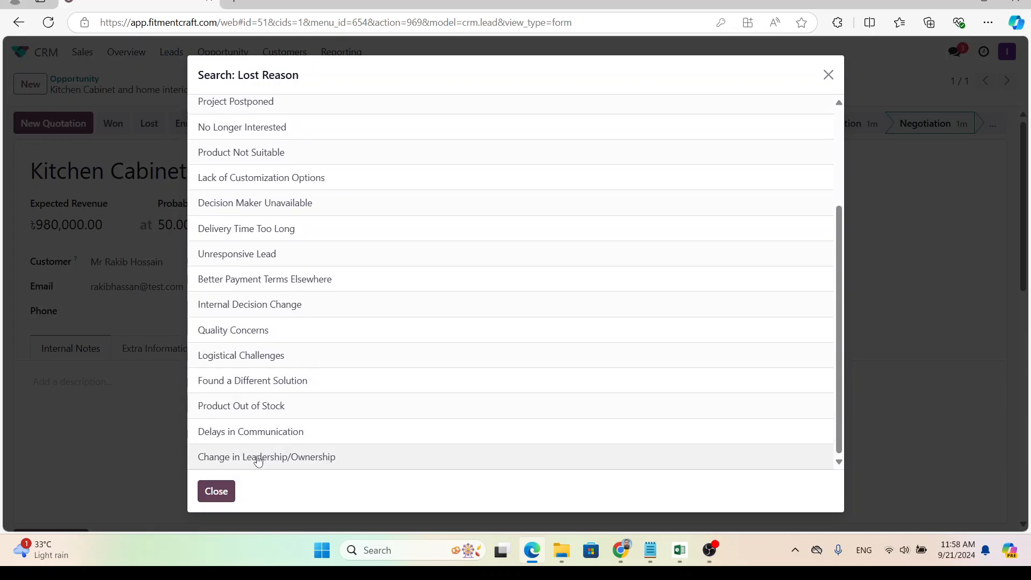
{"action": "left_click", "coordinate": [268, 432]}
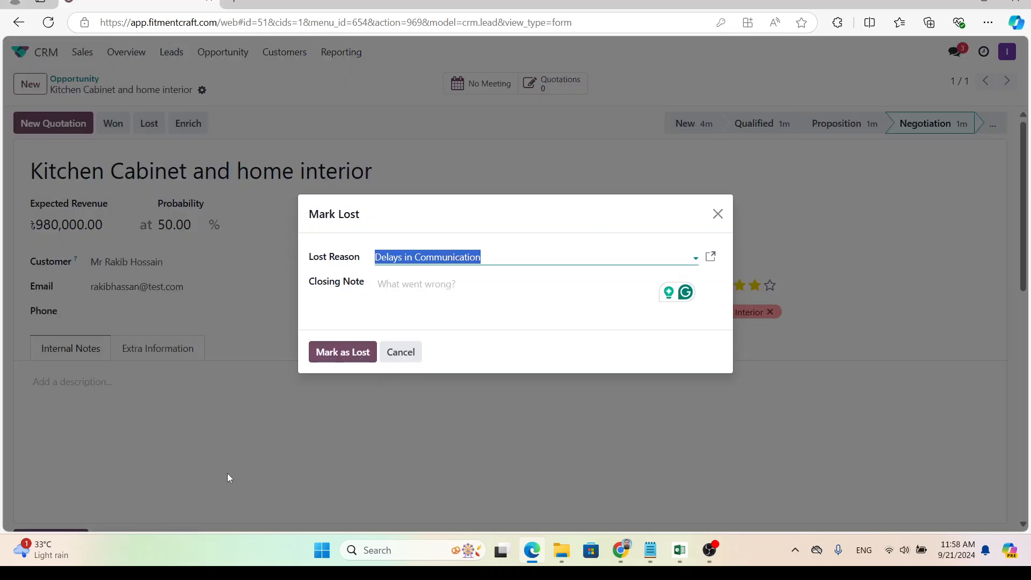
Add a closing note about sending the final proposal and confirm Mark as Lost.
{"action": "left_click", "coordinate": [423, 294]}
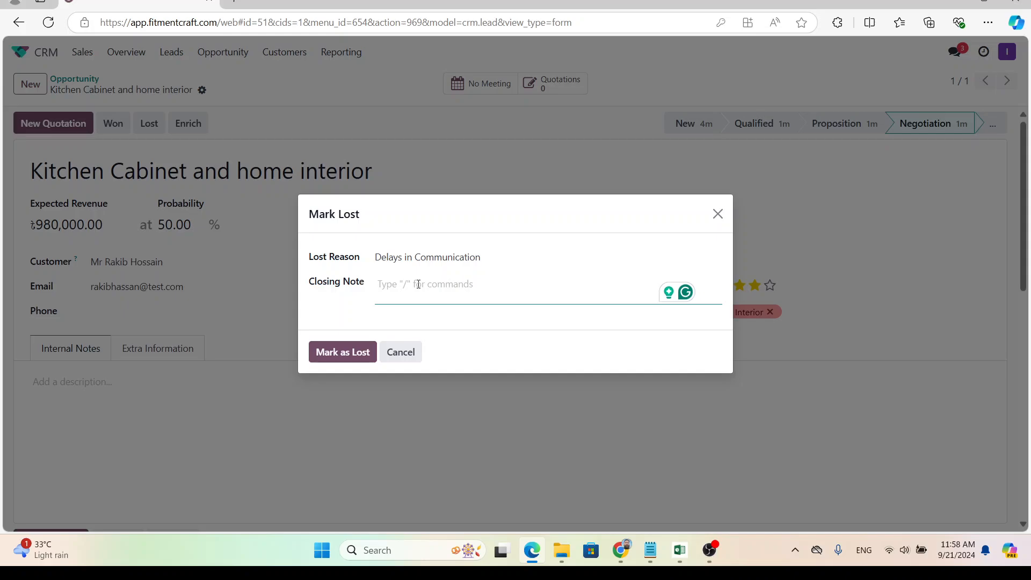
{"action": "type", "text": "Samiul delayed"}
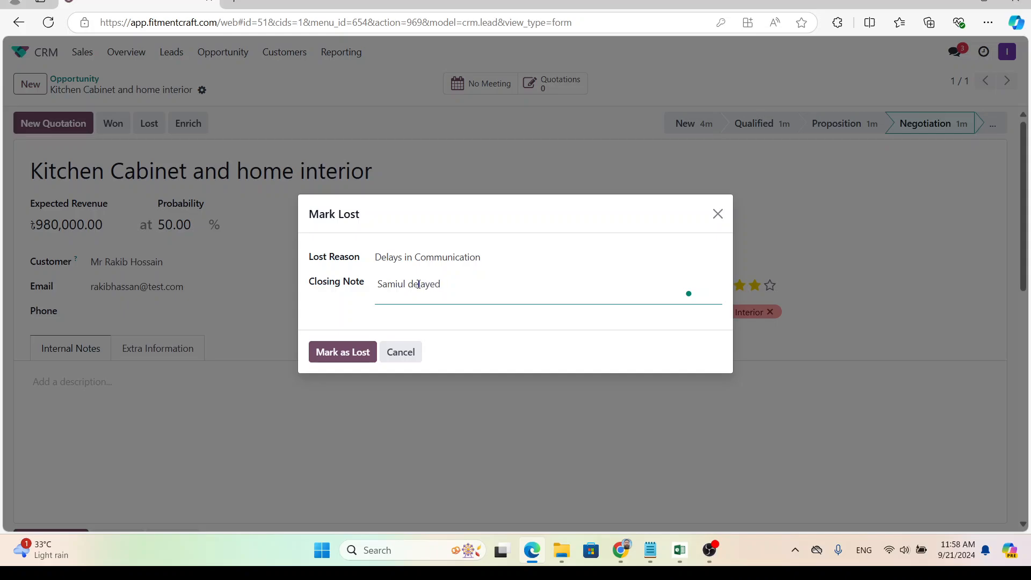
{"action": "type", "text": "to send final proposal"}
{"action": "left_click", "coordinate": [343, 352]}
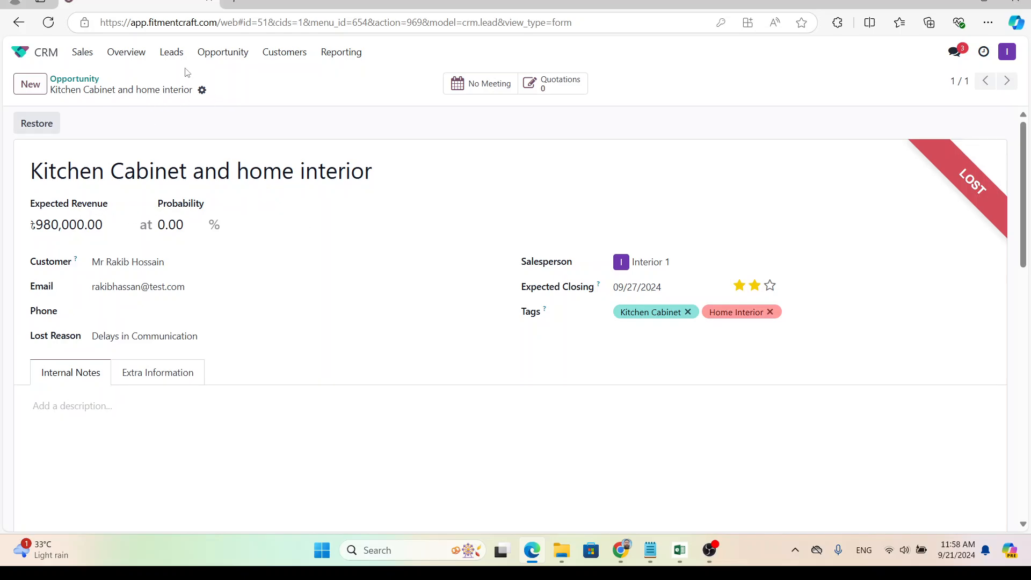
Filter the opportunity pipeline to show only Lost opportunities.
{"action": "left_click", "coordinate": [200, 54]}
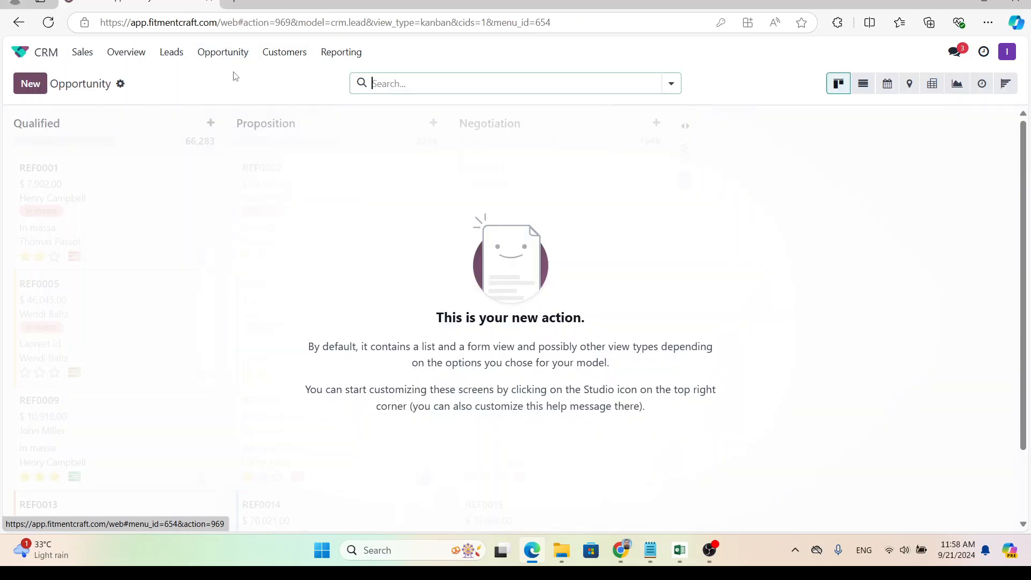
{"action": "left_click", "coordinate": [671, 83]}
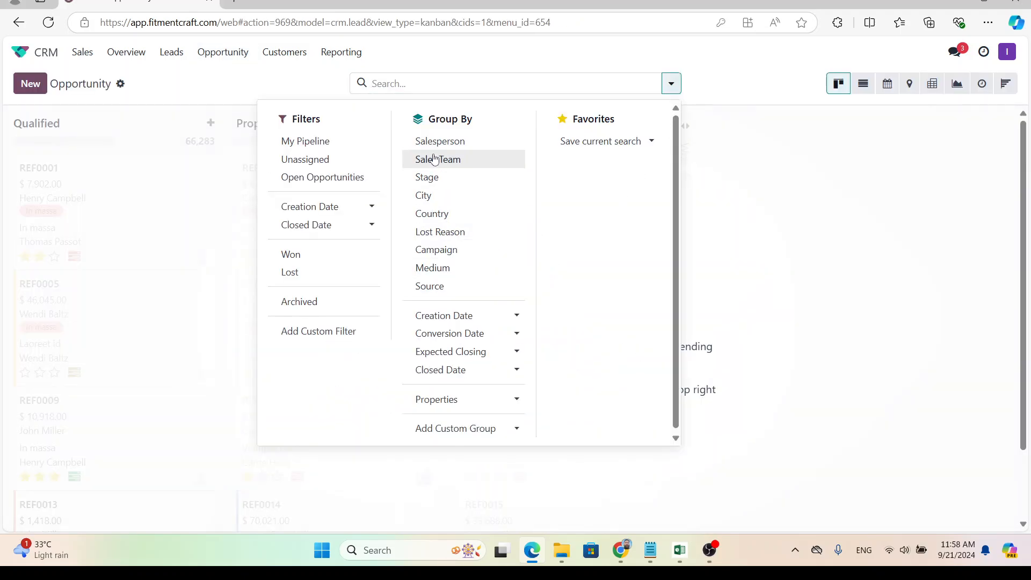
{"action": "left_click", "coordinate": [294, 272]}
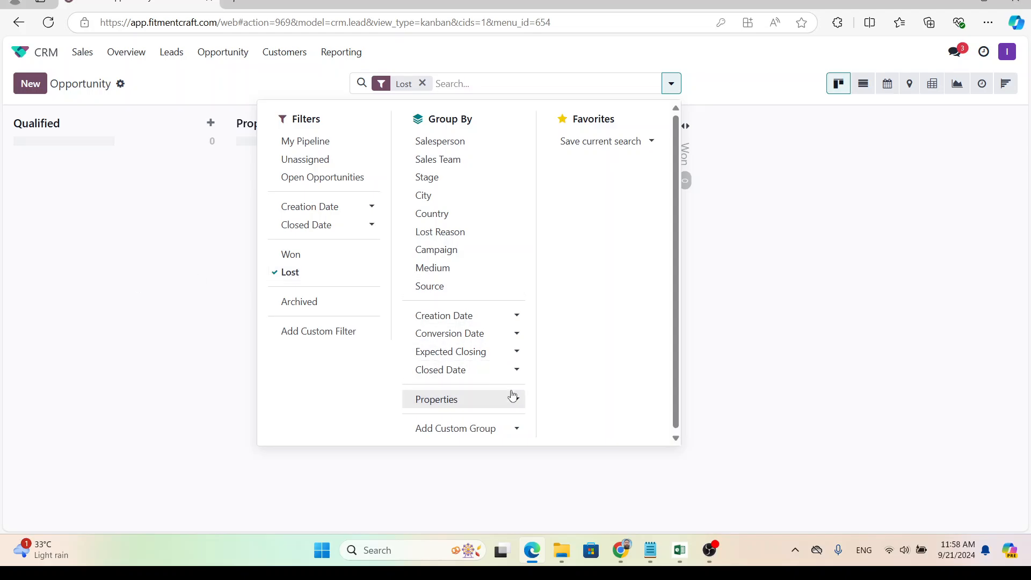
{"action": "left_click", "coordinate": [777, 337]}
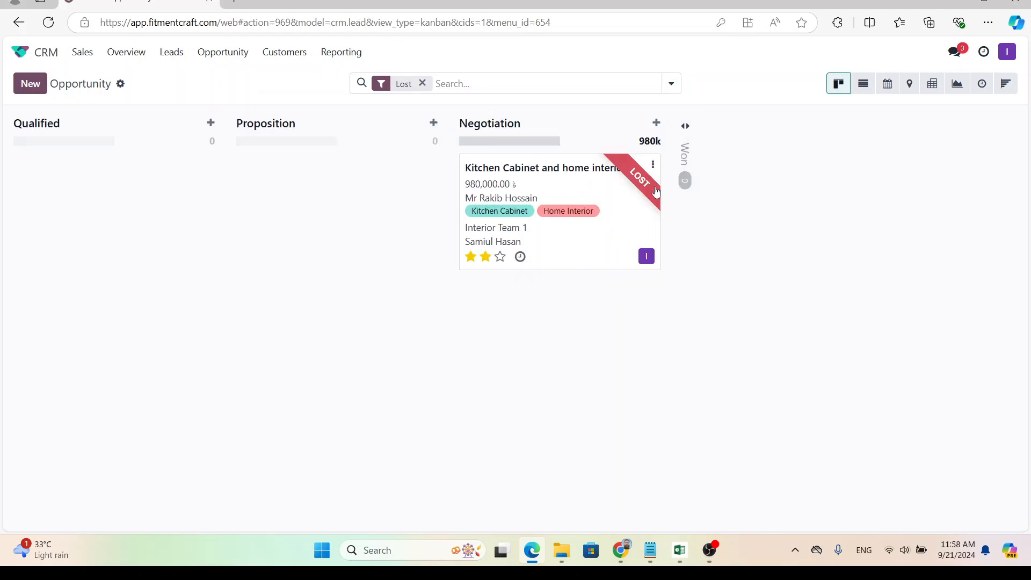
{"action": "left_click", "coordinate": [422, 83]}
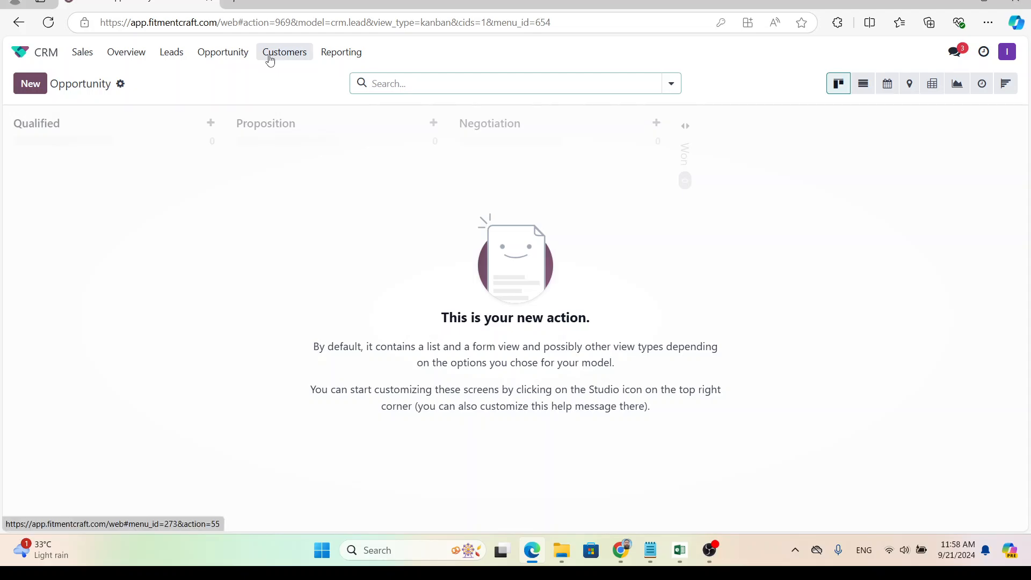
{"action": "left_click", "coordinate": [671, 83]}
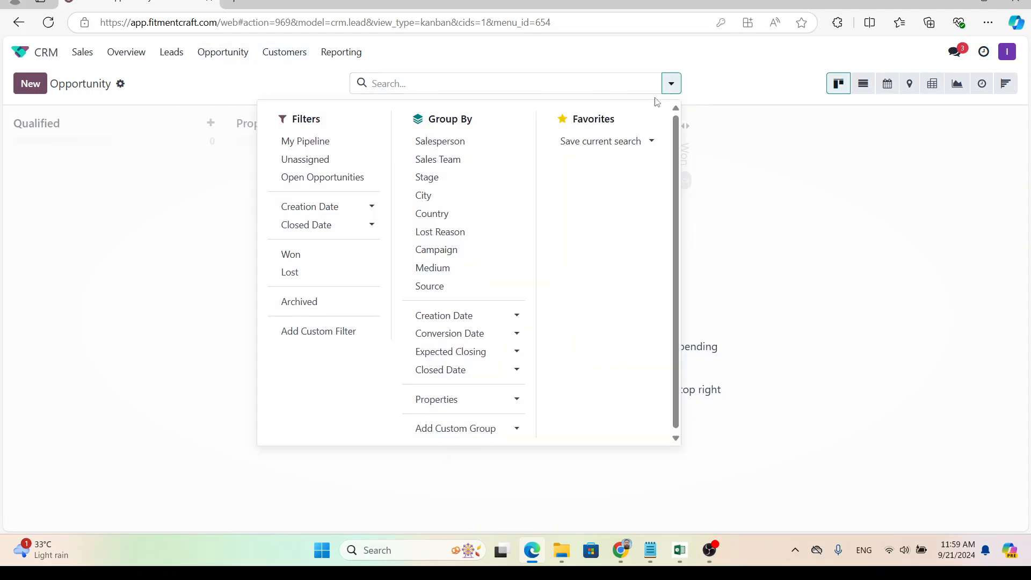
{"action": "left_click", "coordinate": [316, 273]}
{"action": "left_click", "coordinate": [739, 161]}
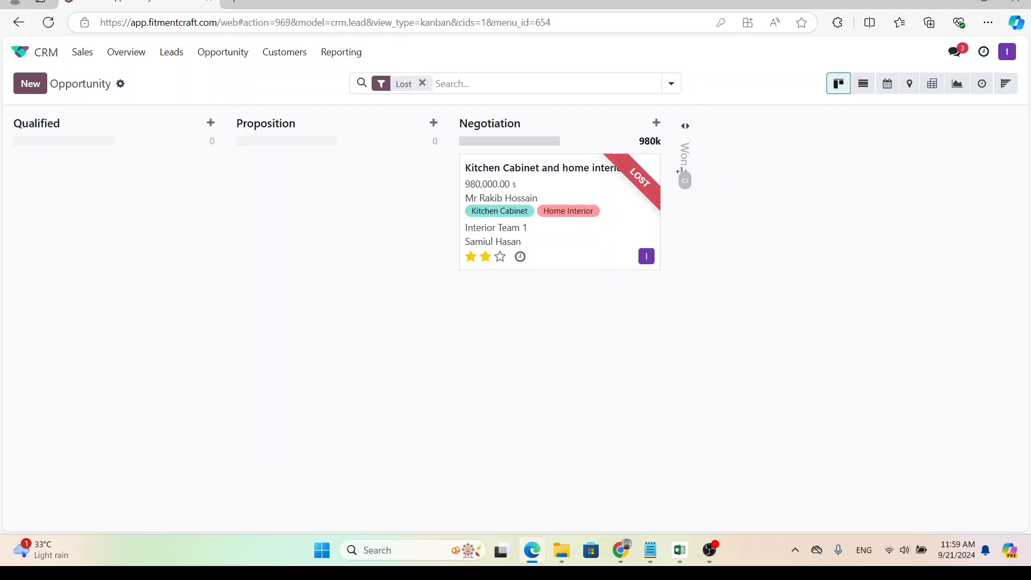
Restore the lost Kitchen Cabinet opportunity and clear the Lost filter from the pipeline.
{"action": "left_click", "coordinate": [518, 188]}
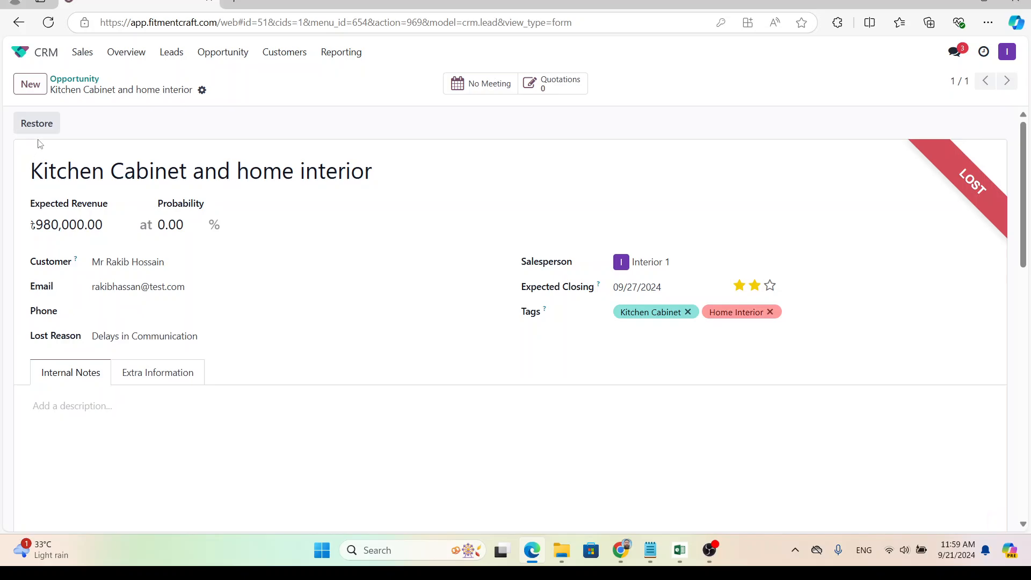
{"action": "left_click", "coordinate": [35, 123]}
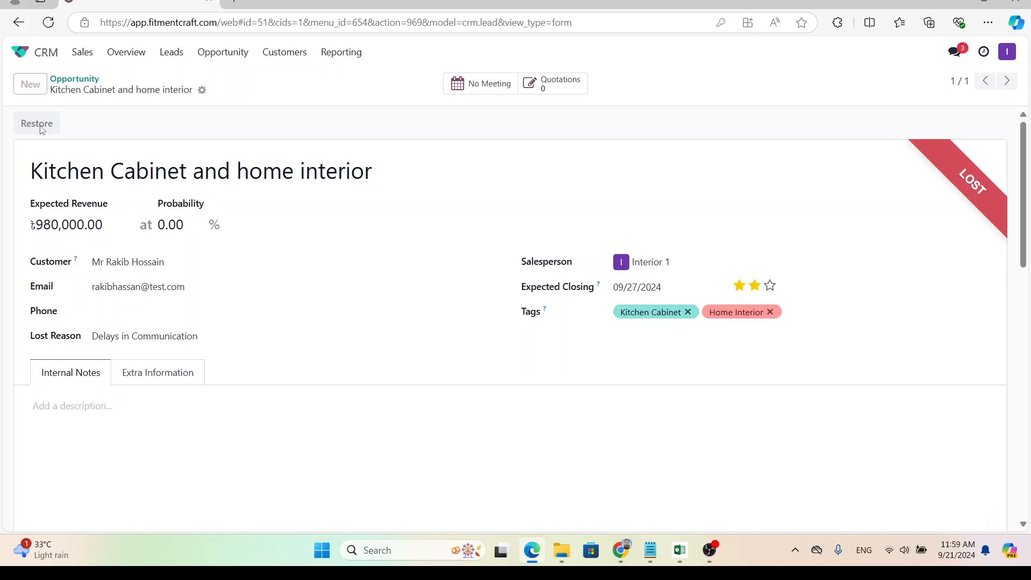
{"action": "left_click", "coordinate": [75, 79]}
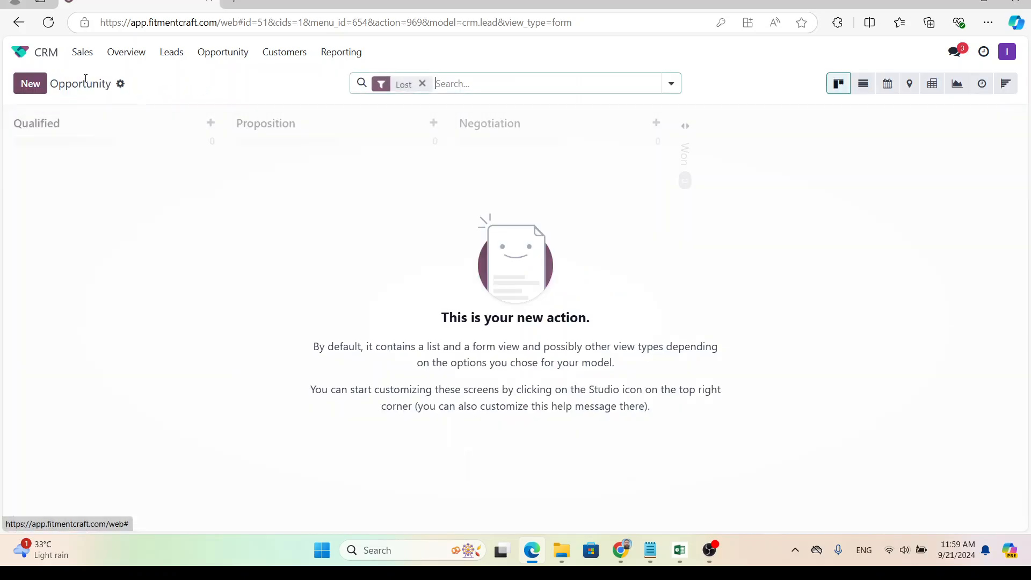
{"action": "left_click", "coordinate": [422, 83]}
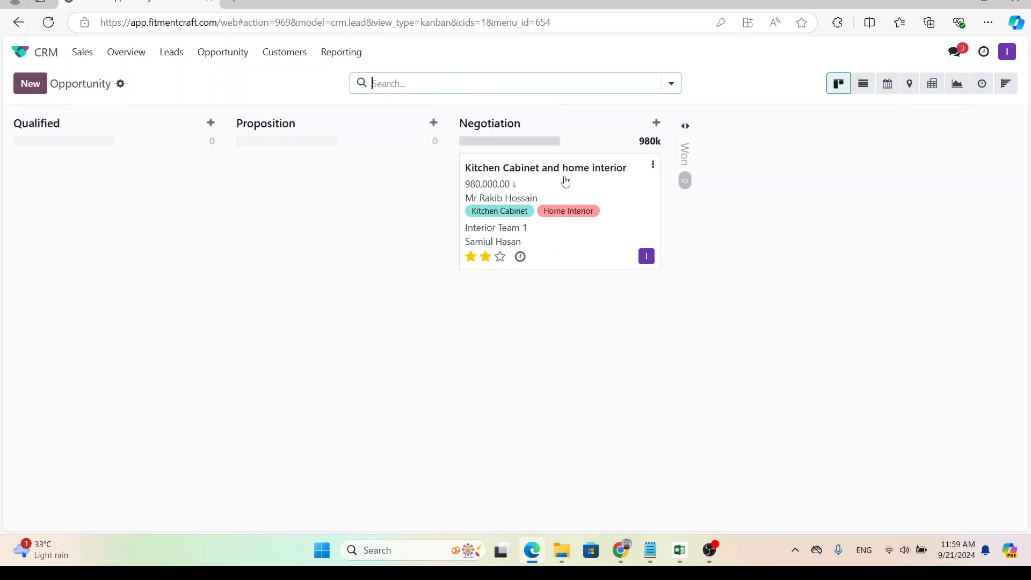
Drag the opportunity onto Won, then move it back to Negotiation.
{"action": "left_click_drag", "start_coordinate": [564, 178], "coordinate": [689, 156]}
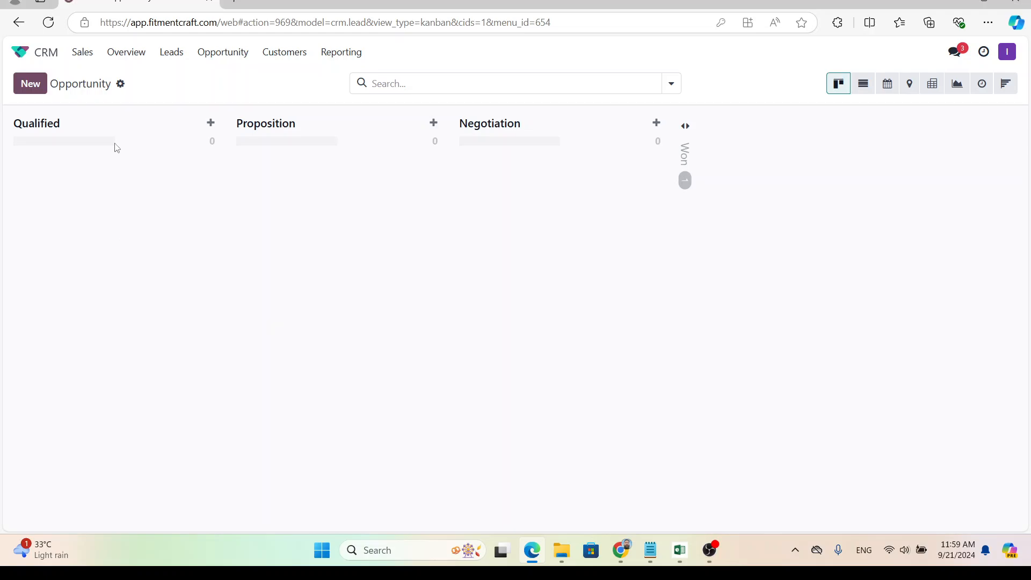
{"action": "left_click", "coordinate": [684, 153]}
{"action": "left_click_drag", "start_coordinate": [743, 172], "coordinate": [519, 164]}
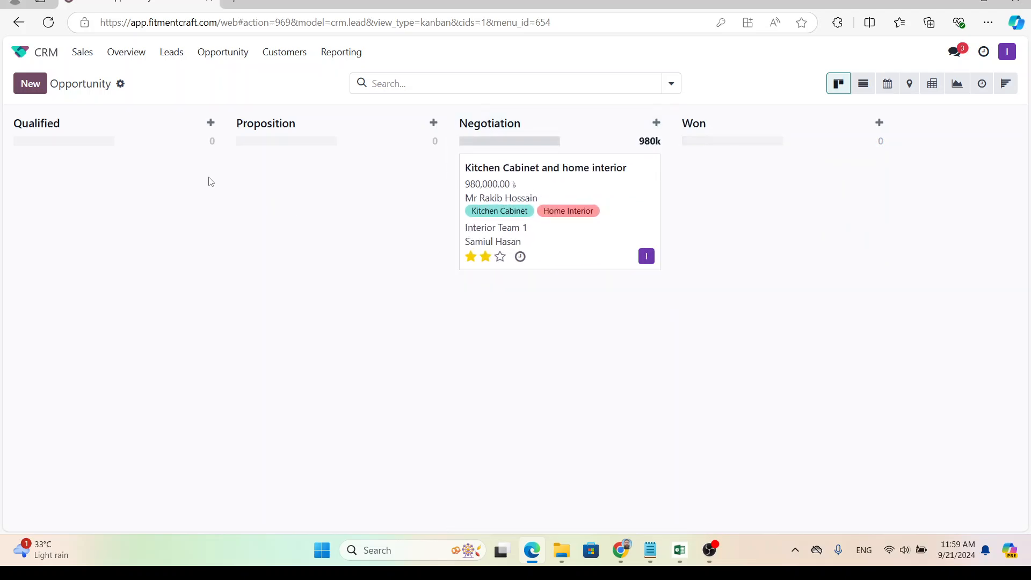
Group the pipeline by Sales Team, remove that grouping, then go to Customers.
{"action": "left_click", "coordinate": [671, 84]}
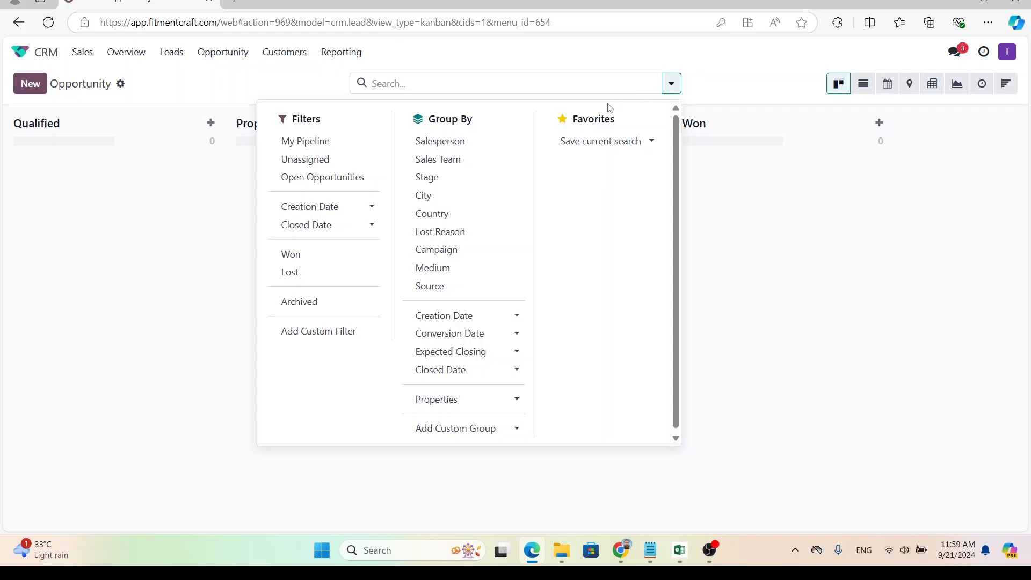
{"action": "left_click", "coordinate": [472, 161]}
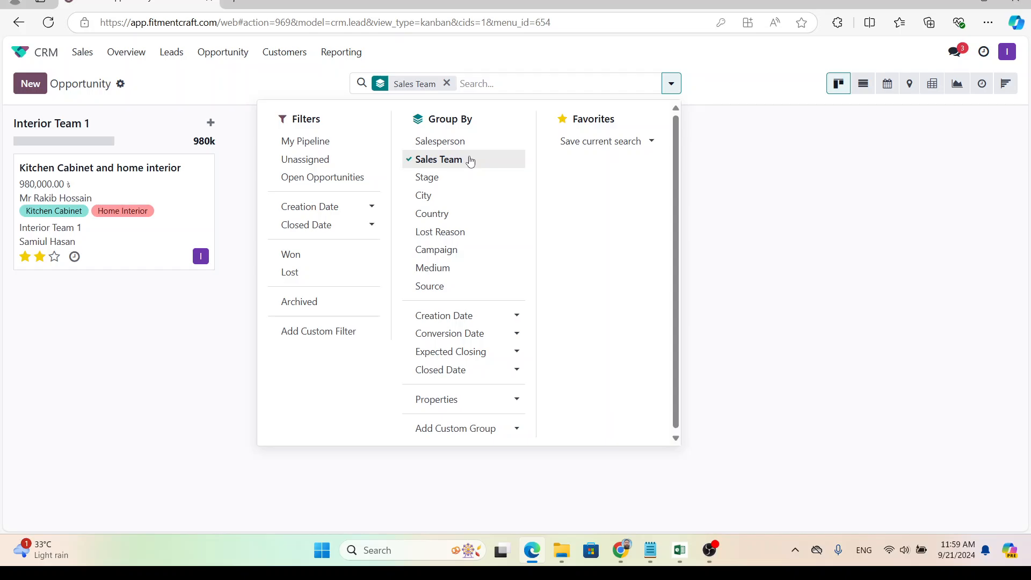
{"action": "left_click", "coordinate": [470, 161]}
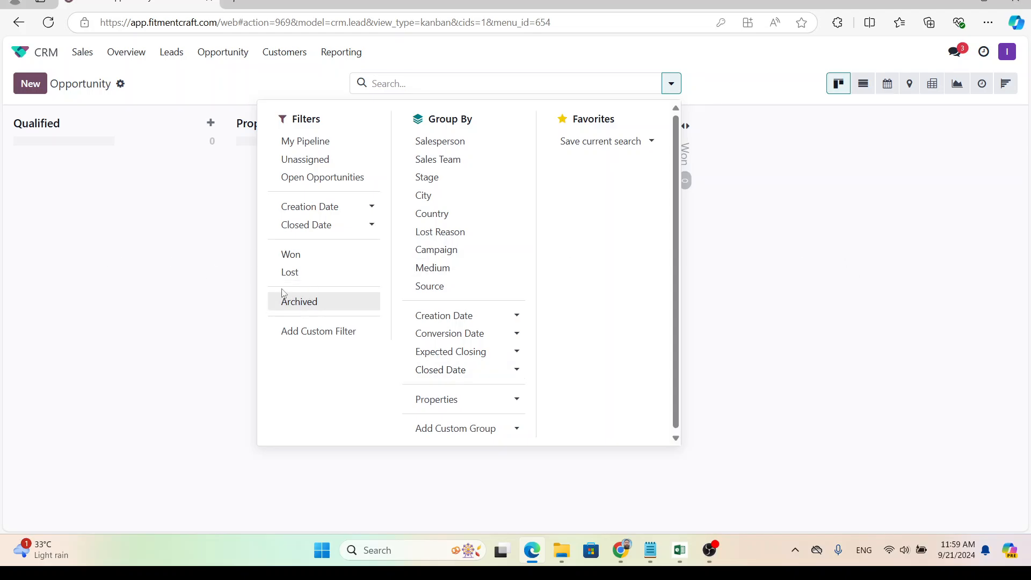
{"action": "left_click", "coordinate": [181, 262]}
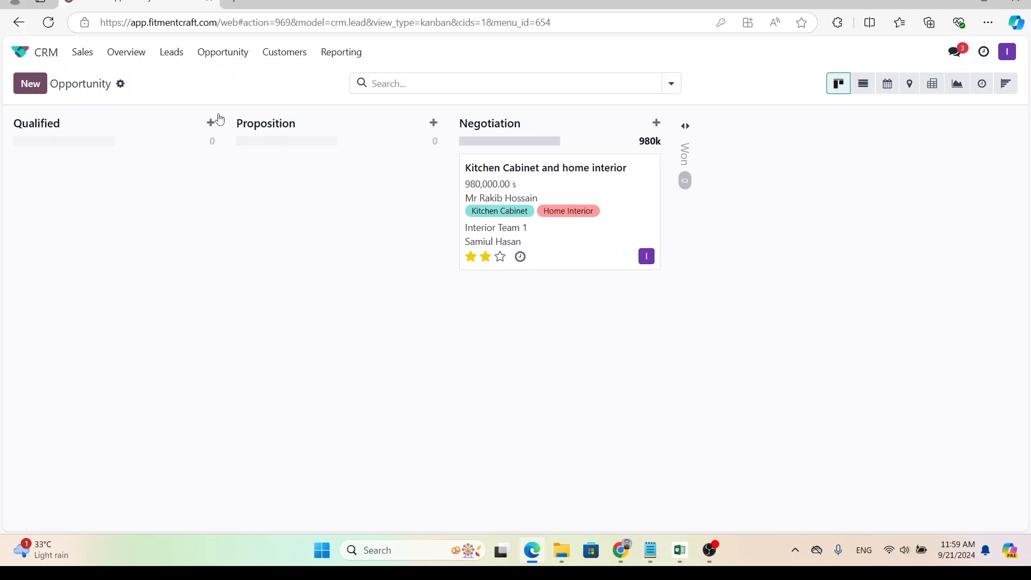
{"action": "left_click", "coordinate": [292, 55]}
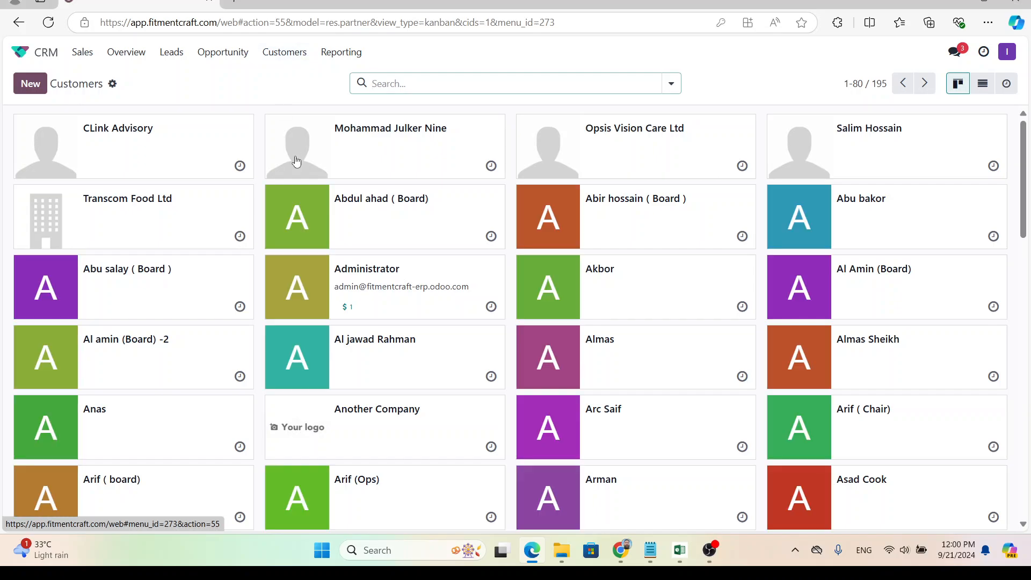
{"action": "left_click", "coordinate": [341, 52]}
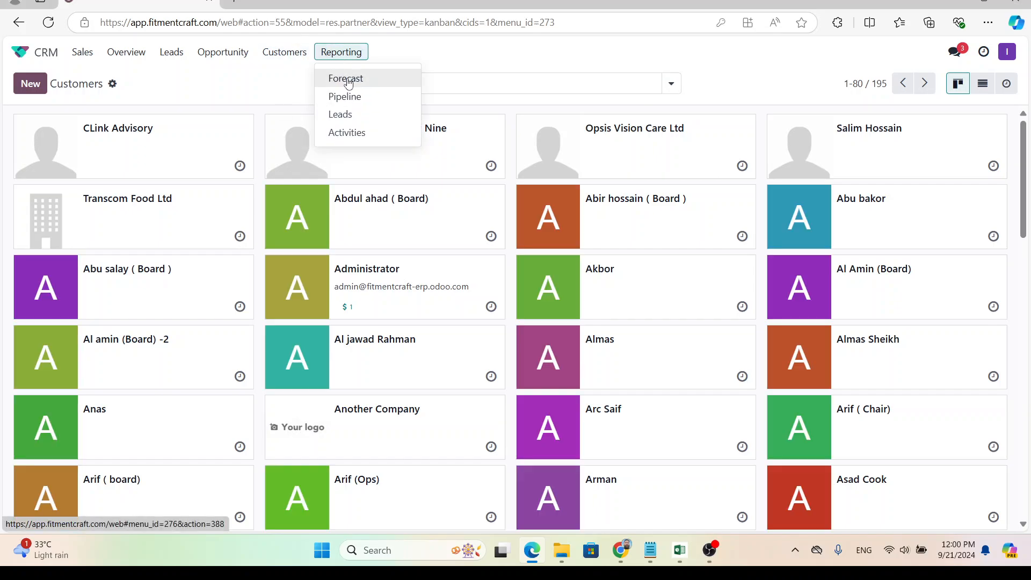
{"action": "left_click", "coordinate": [348, 80]}
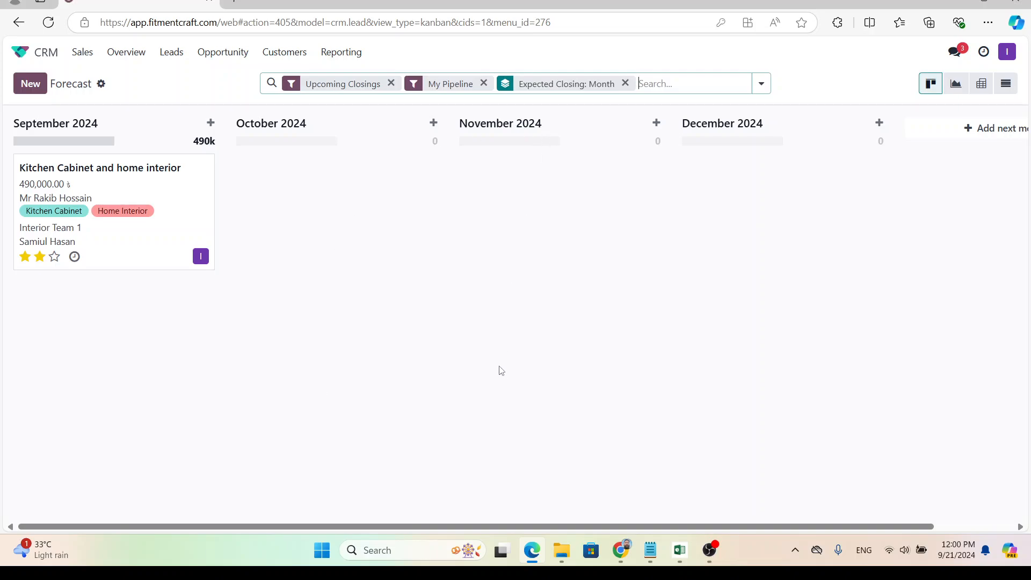
{"action": "left_click", "coordinate": [391, 83]}
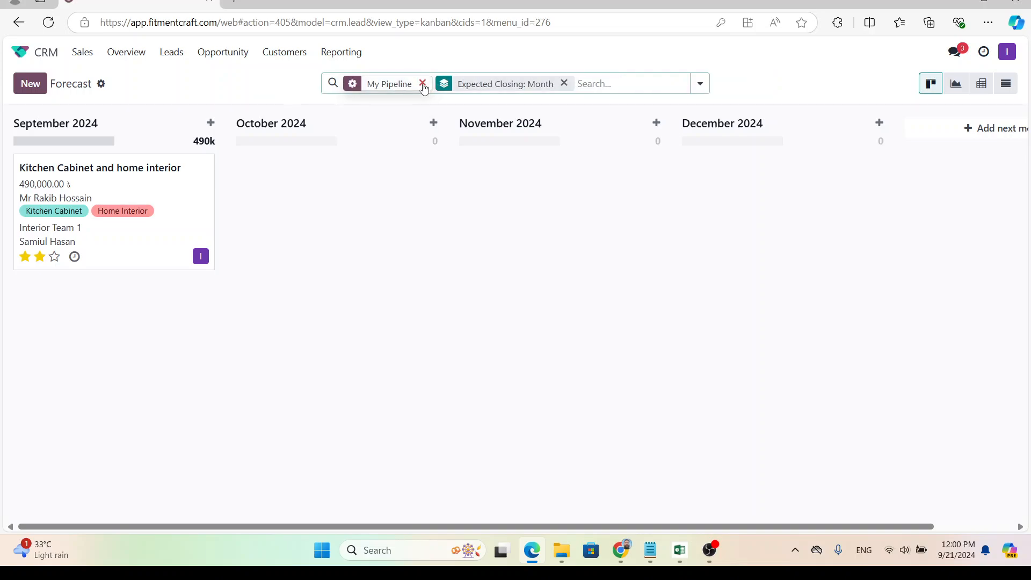
{"action": "left_click", "coordinate": [423, 83]}
{"action": "left_click", "coordinate": [500, 83]}
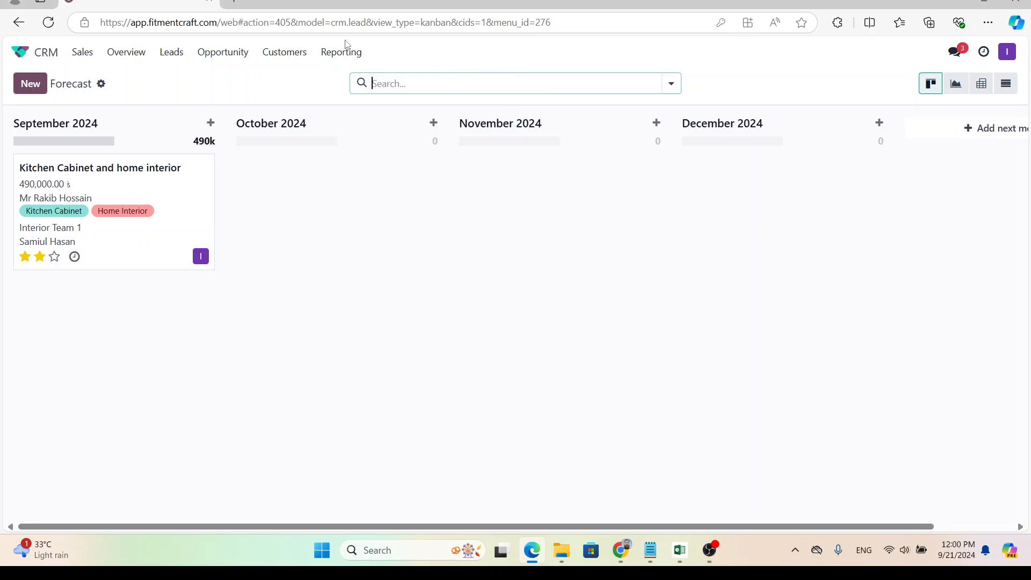
{"action": "left_click", "coordinate": [343, 51]}
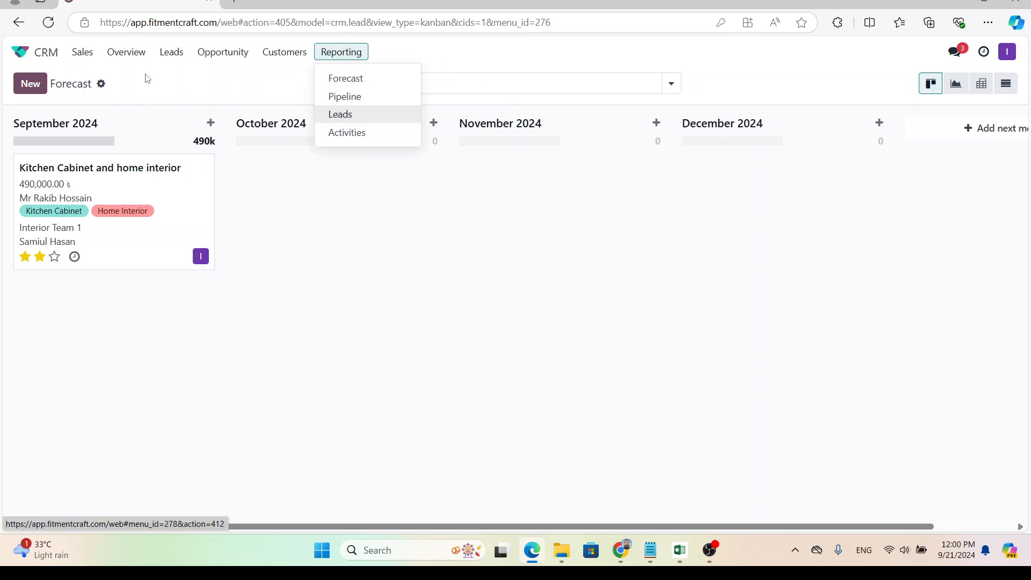
{"action": "left_click", "coordinate": [274, 58]}
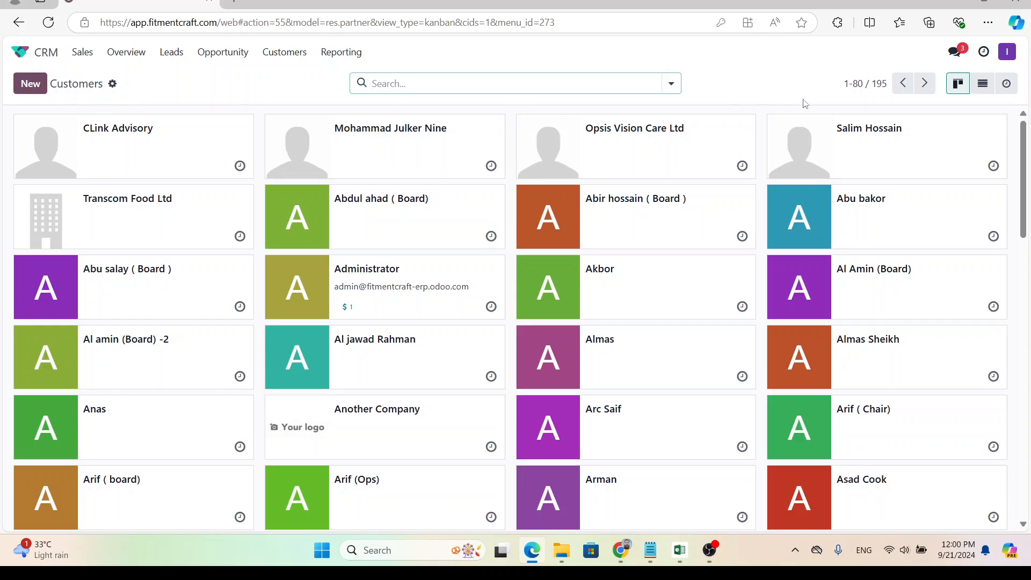
Switch Customers to list view, select three rows, check bulk Actions, then clear the selection.
{"action": "left_click", "coordinate": [983, 83]}
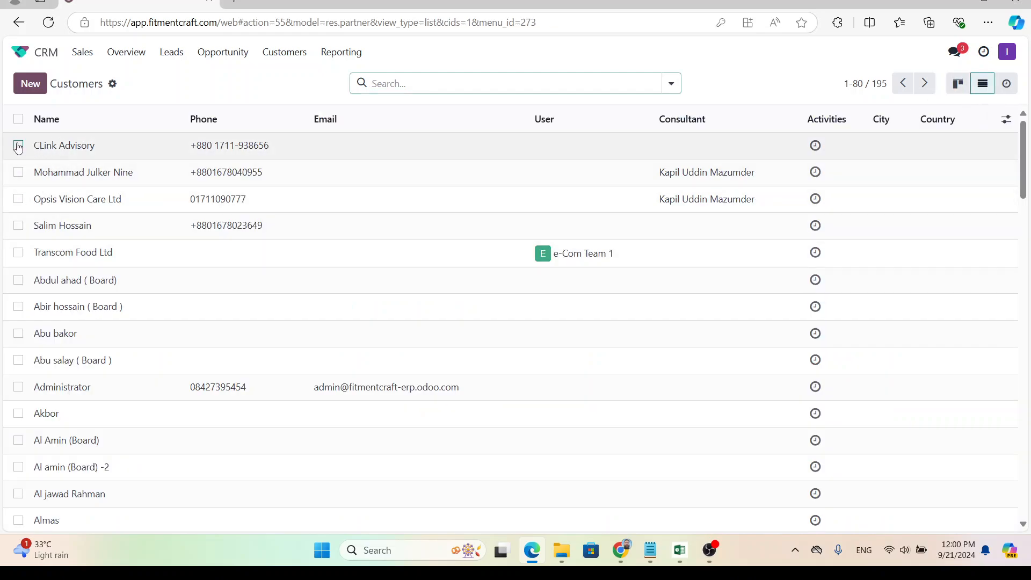
{"action": "left_click", "coordinate": [19, 147]}
{"action": "left_click", "coordinate": [18, 172]}
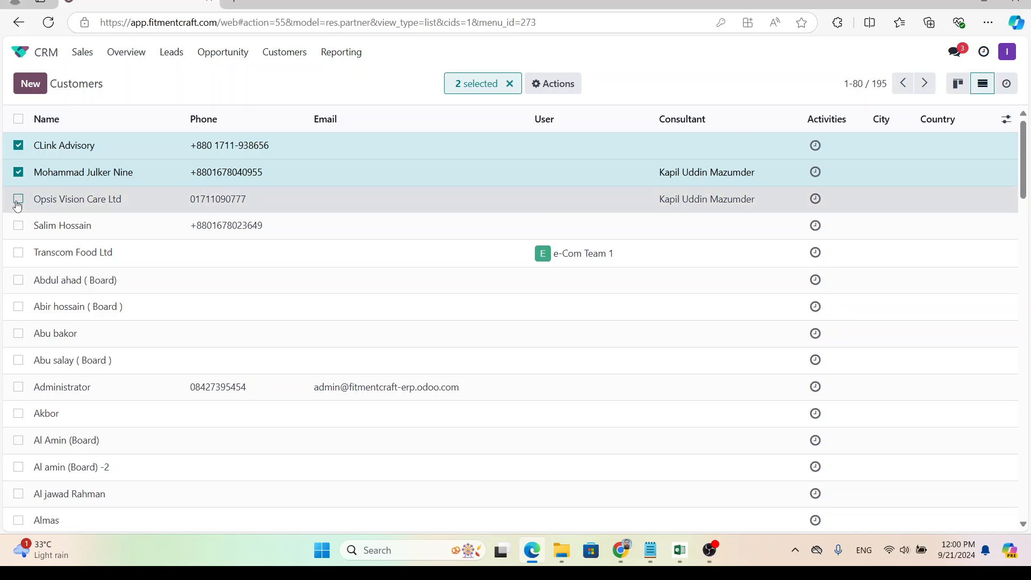
{"action": "left_click", "coordinate": [18, 198]}
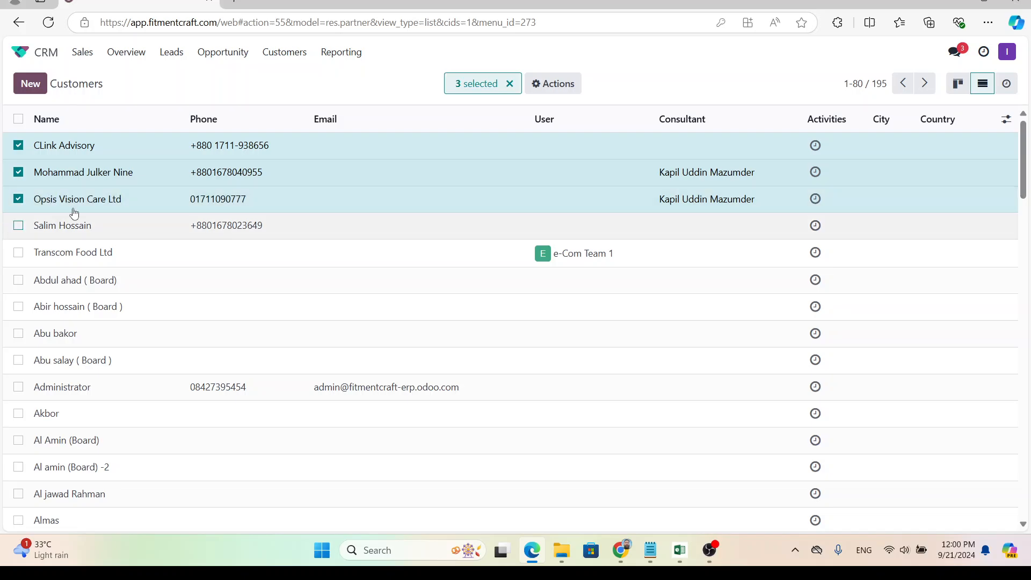
{"action": "left_click", "coordinate": [572, 88]}
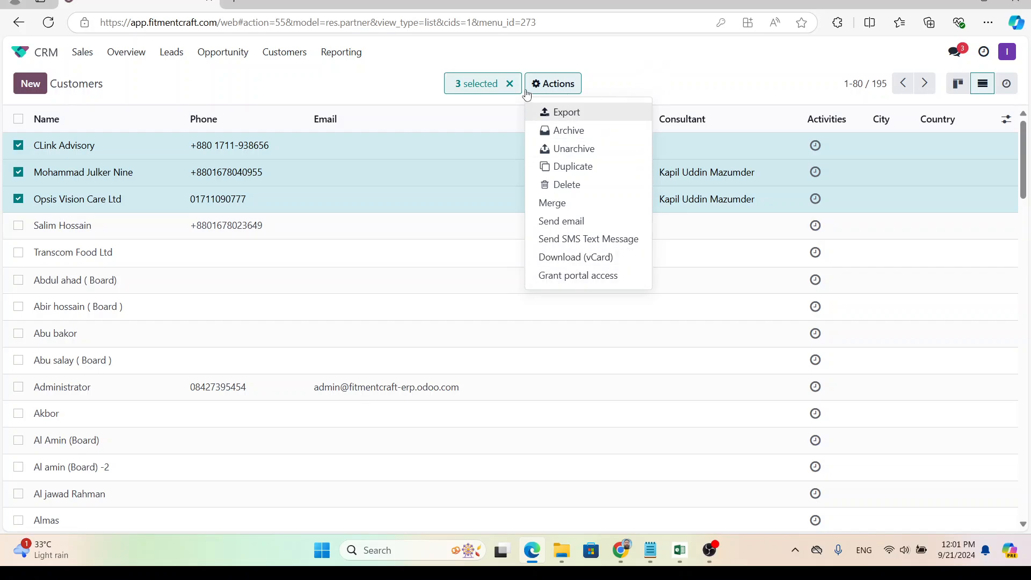
{"action": "left_click", "coordinate": [509, 83]}
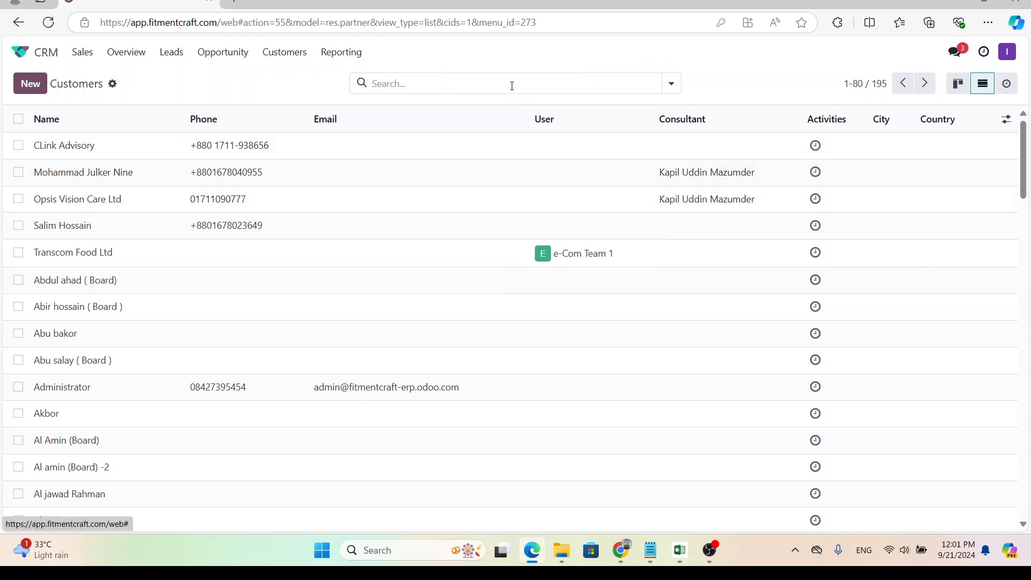
Go through the sales teams Overview back to the Opportunity pipeline.
{"action": "left_click", "coordinate": [118, 53]}
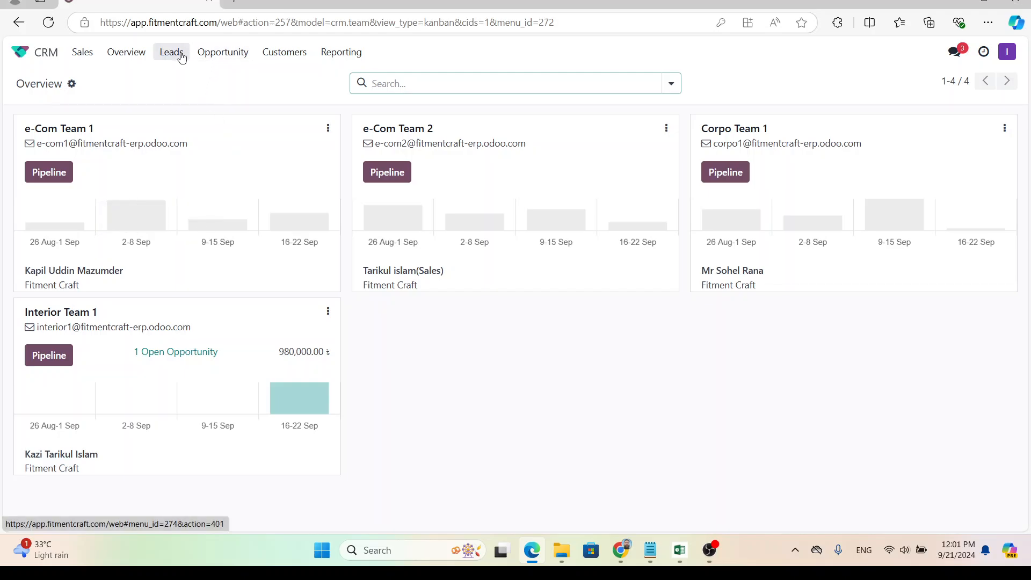
{"action": "left_click", "coordinate": [220, 55]}
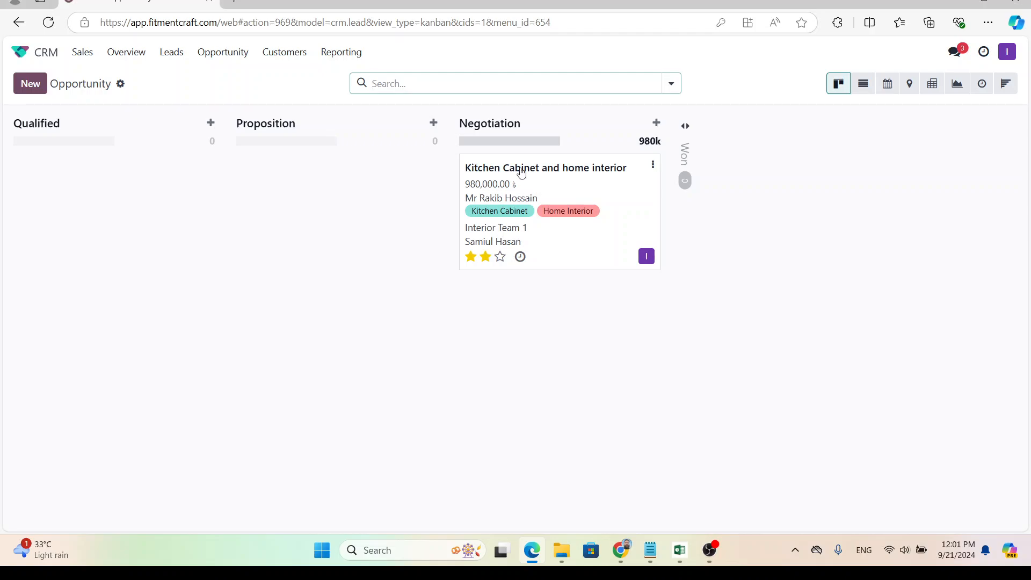
Drag the Kitchen Cabinet and home interior card into Qualified and review its details.
{"action": "left_click_drag", "start_coordinate": [521, 172], "coordinate": [163, 175]}
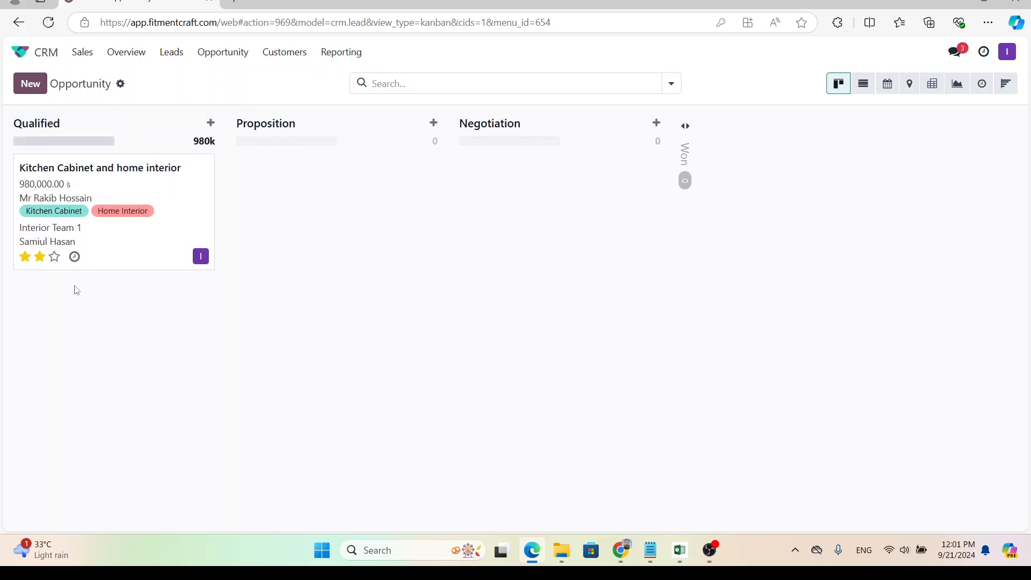
{"action": "left_click", "coordinate": [78, 269]}
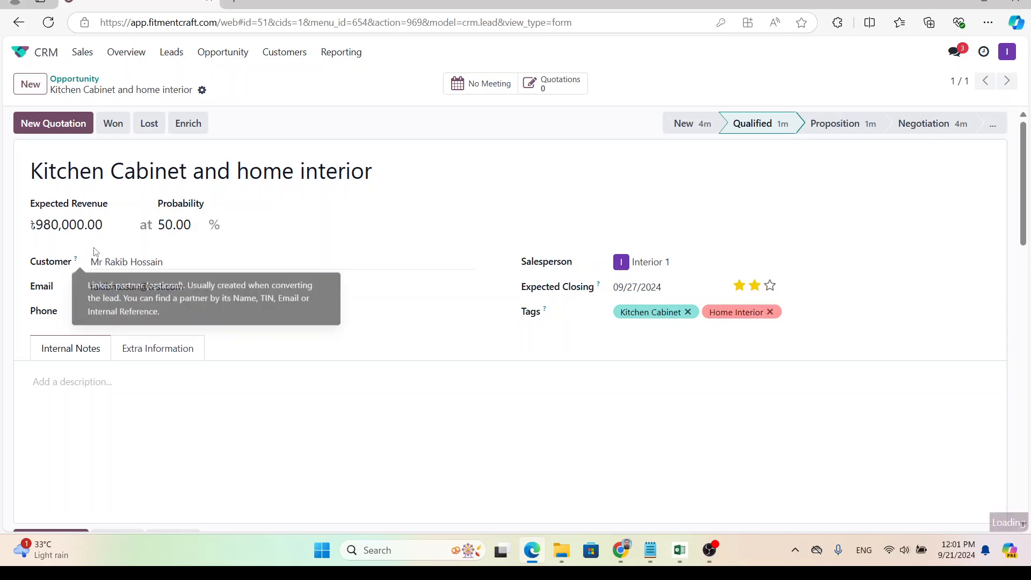
{"action": "left_click", "coordinate": [74, 80]}
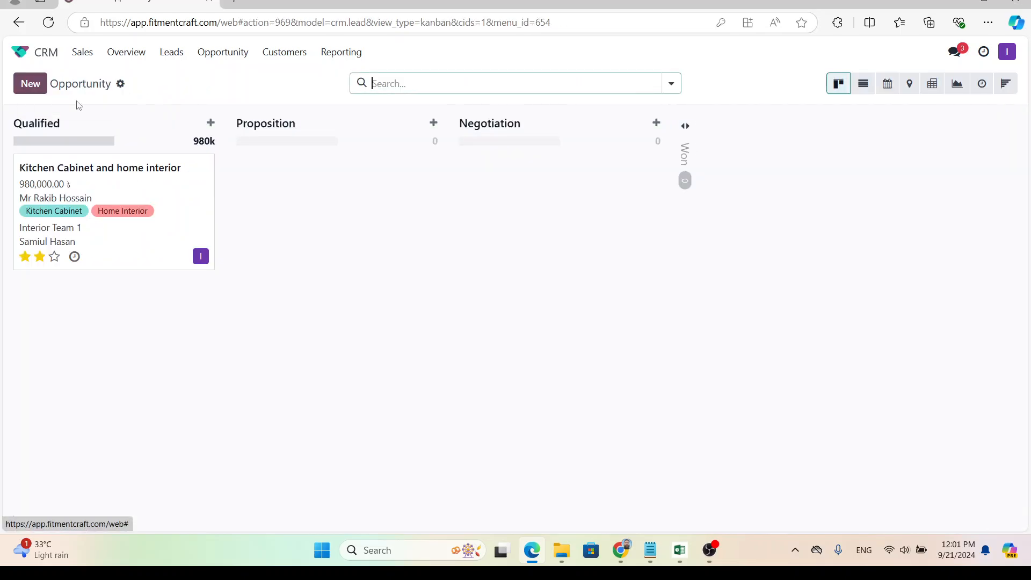
{"action": "left_click", "coordinate": [120, 168]}
{"action": "scroll", "coordinate": [286, 421], "scroll_direction": "down", "scroll_amount": 8}
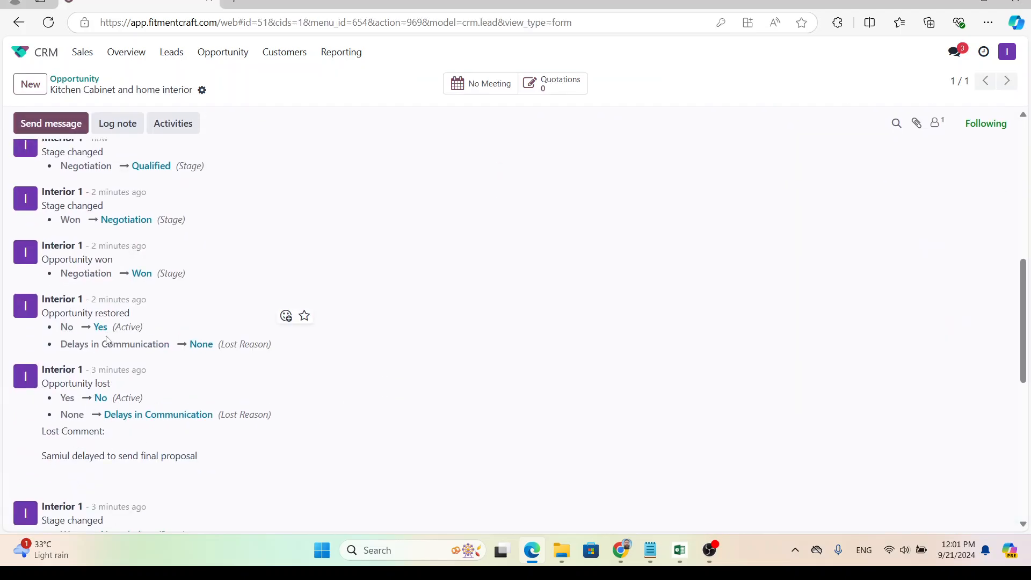
{"action": "scroll", "coordinate": [62, 337], "scroll_direction": "up", "scroll_amount": 6}
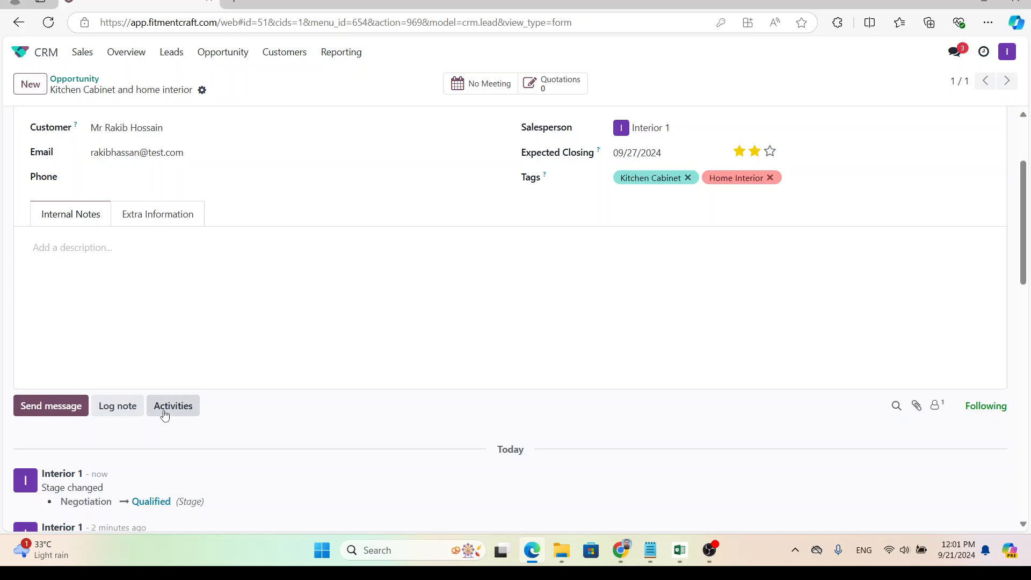
{"action": "left_click", "coordinate": [78, 79]}
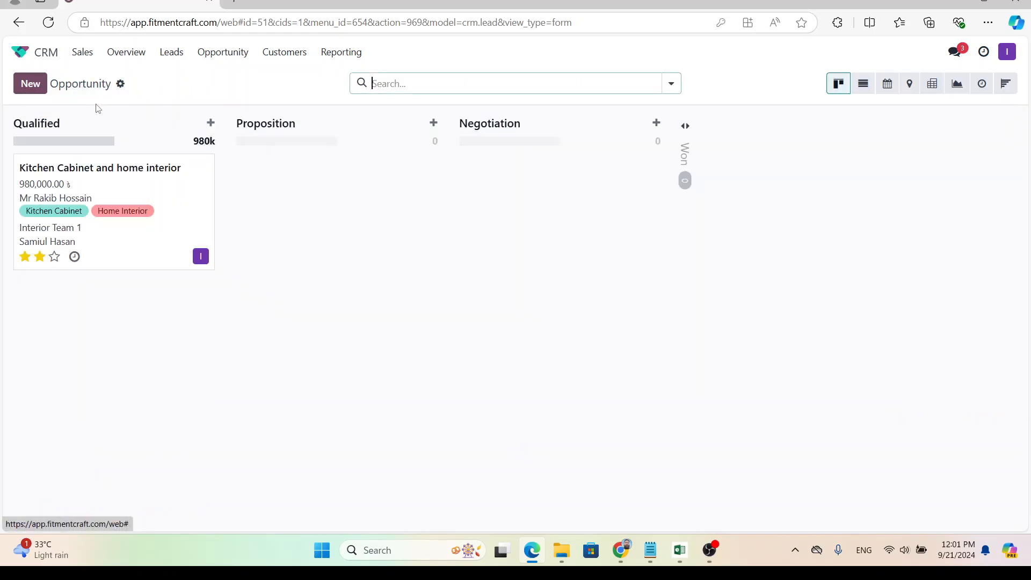
Start scheduling an activity on the opportunity, trying the Email and Call types.
{"action": "left_click", "coordinate": [75, 258]}
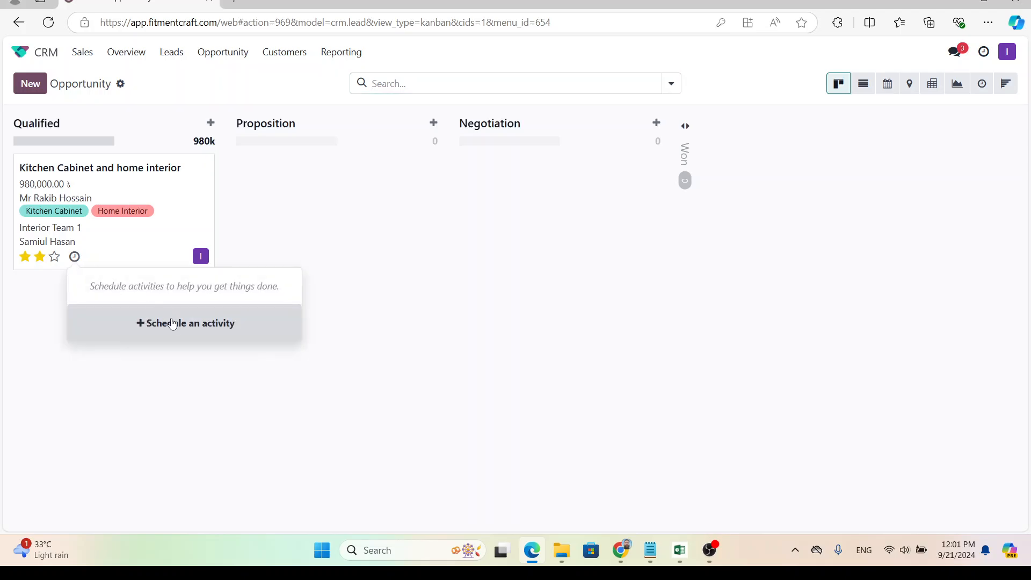
{"action": "left_click", "coordinate": [172, 323]}
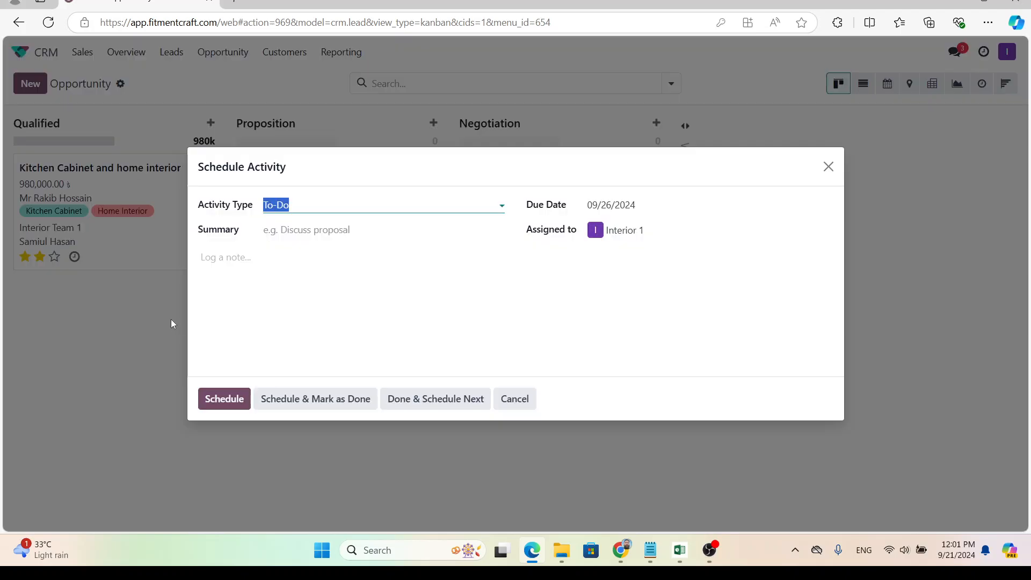
{"action": "left_click", "coordinate": [369, 209]}
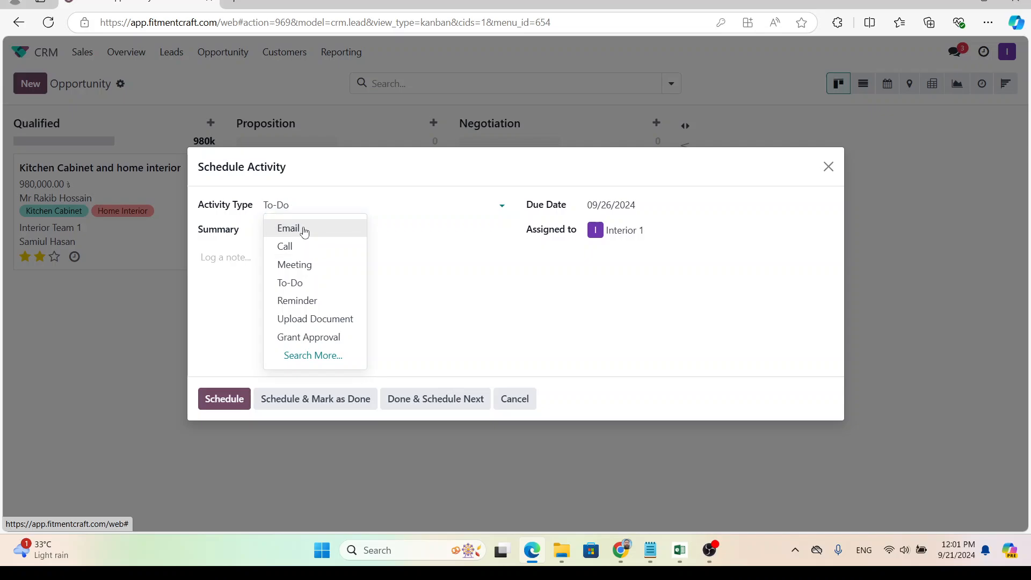
{"action": "left_click", "coordinate": [301, 228]}
{"action": "left_click", "coordinate": [314, 206]}
{"action": "left_click", "coordinate": [305, 251]}
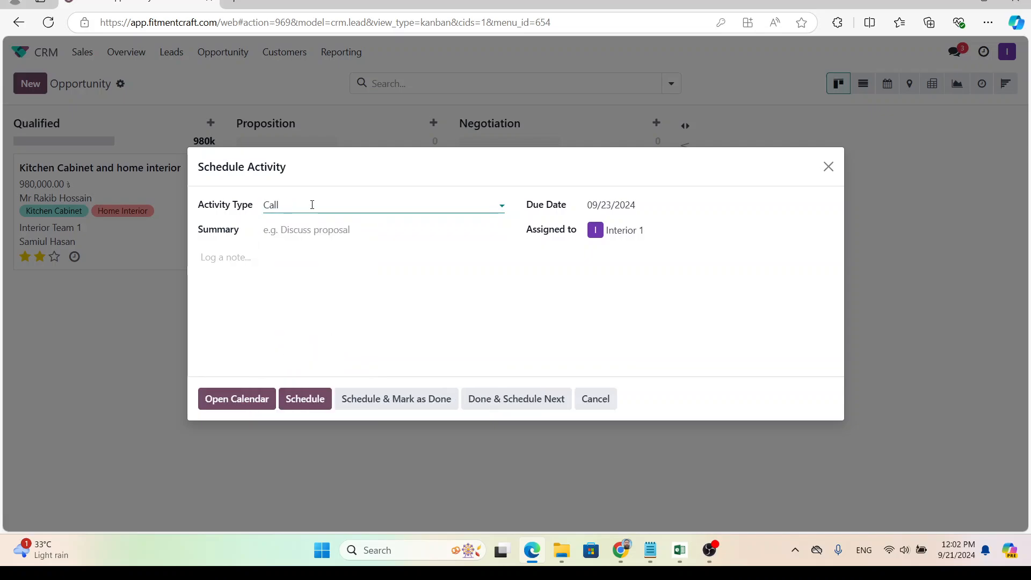
Try the Meeting type, then open Search More for all activity types.
{"action": "left_click", "coordinate": [311, 204]}
{"action": "left_click", "coordinate": [306, 265]}
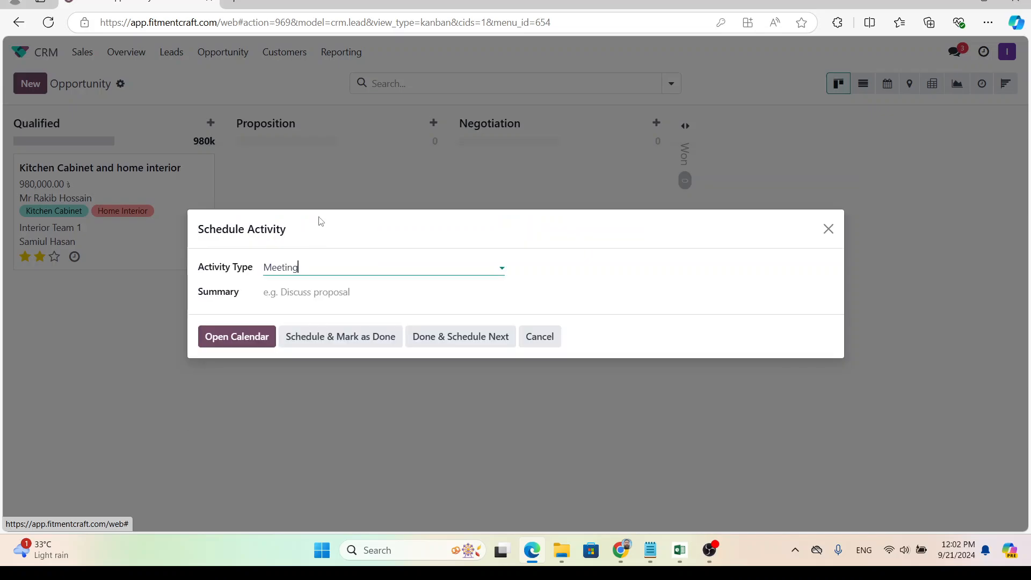
{"action": "left_click", "coordinate": [306, 267]}
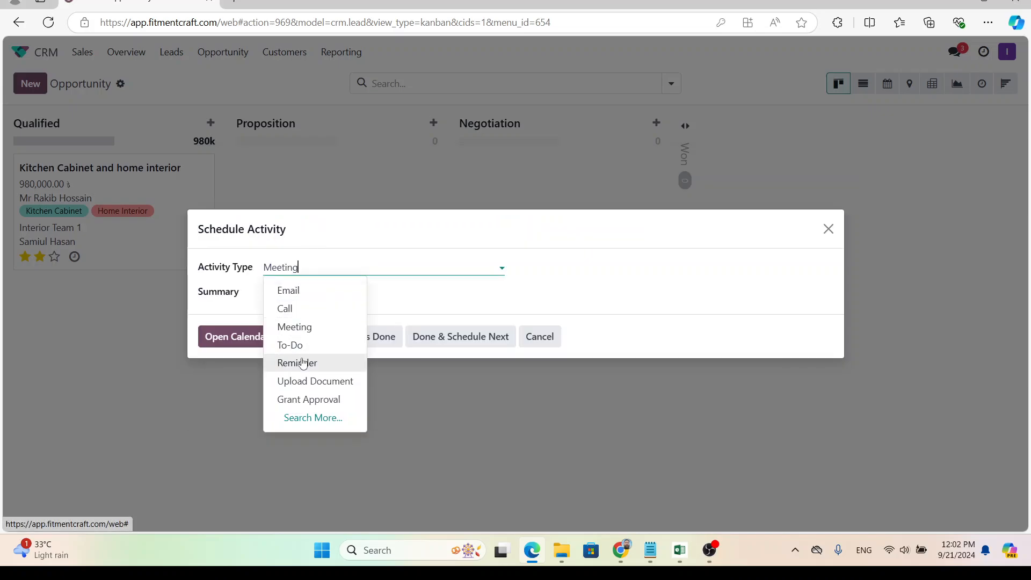
{"action": "key", "text": "Escape"}
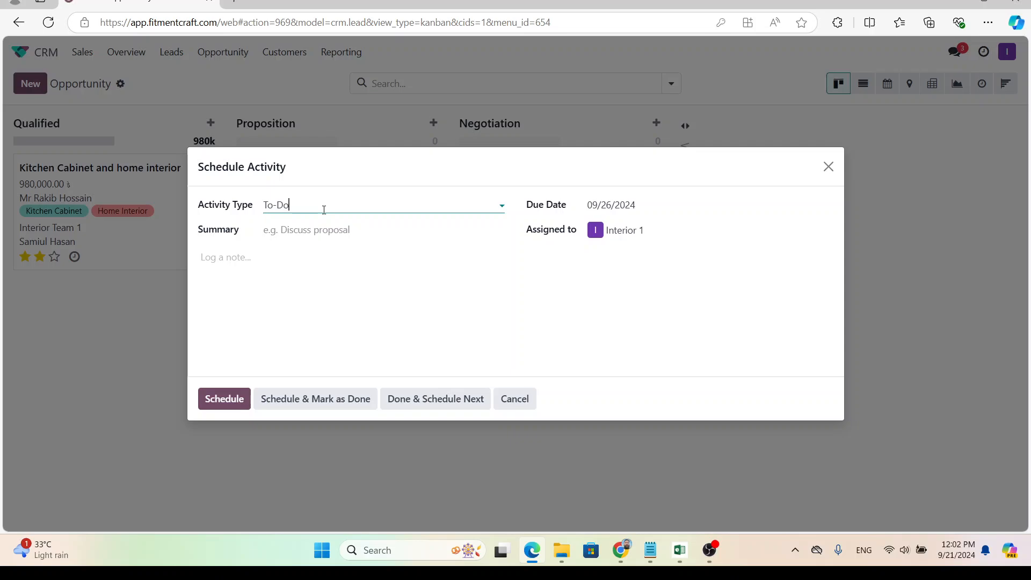
{"action": "left_click", "coordinate": [324, 209]}
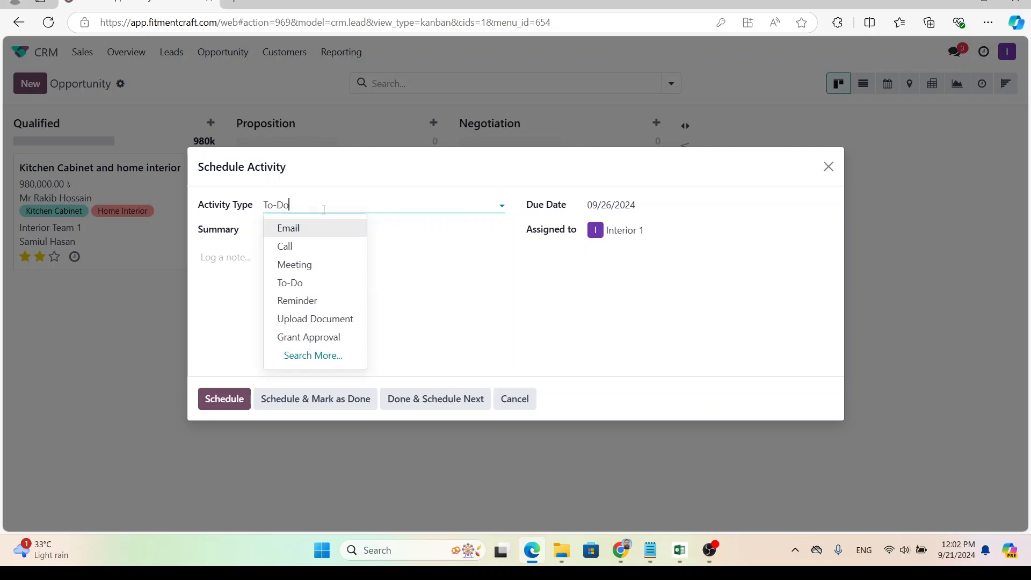
{"action": "left_click", "coordinate": [315, 355]}
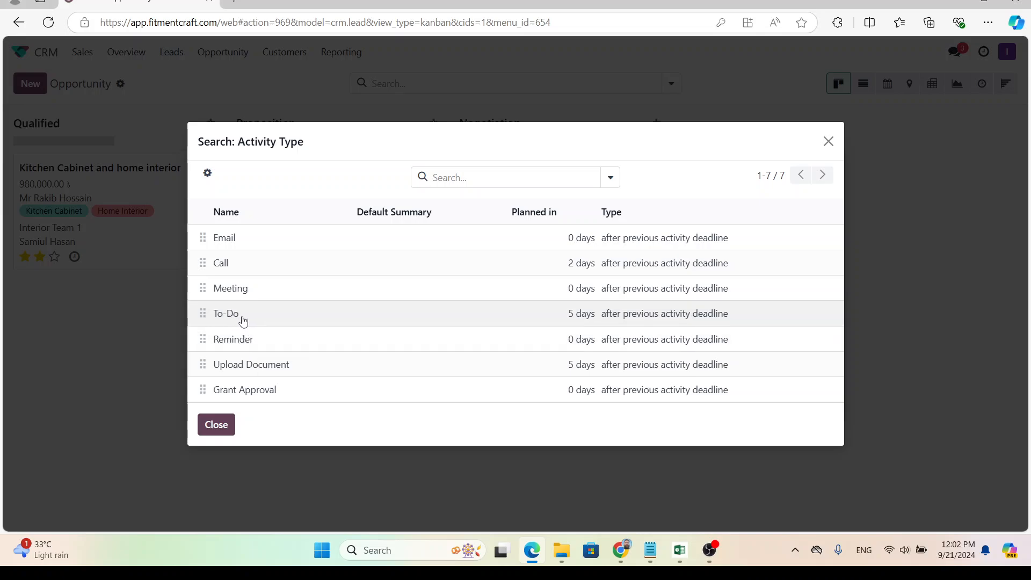
Schedule a Reminder due 09/23/2024 with the summary 'Follow up visit'.
{"action": "left_click", "coordinate": [257, 344]}
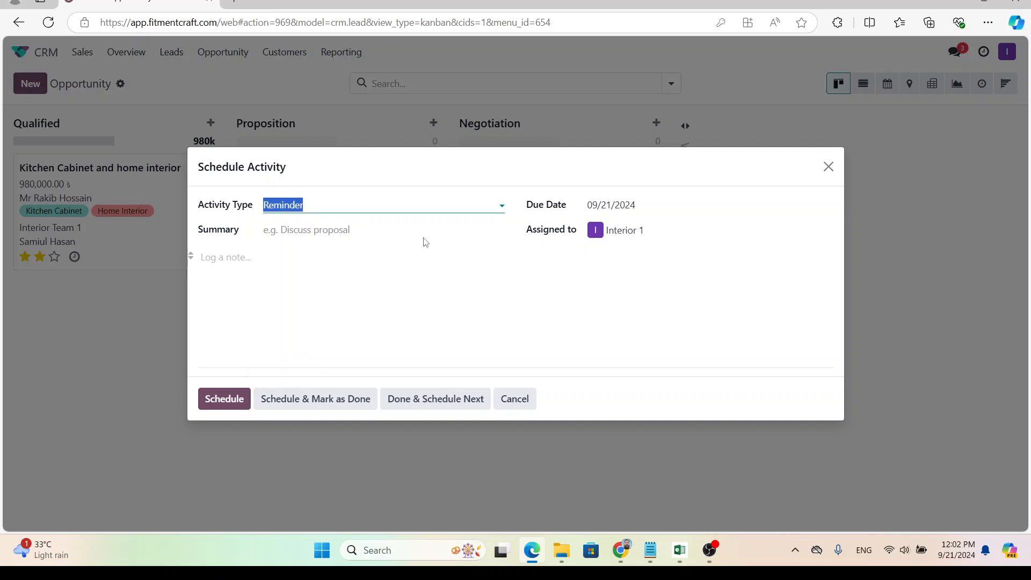
{"action": "left_click", "coordinate": [628, 214]}
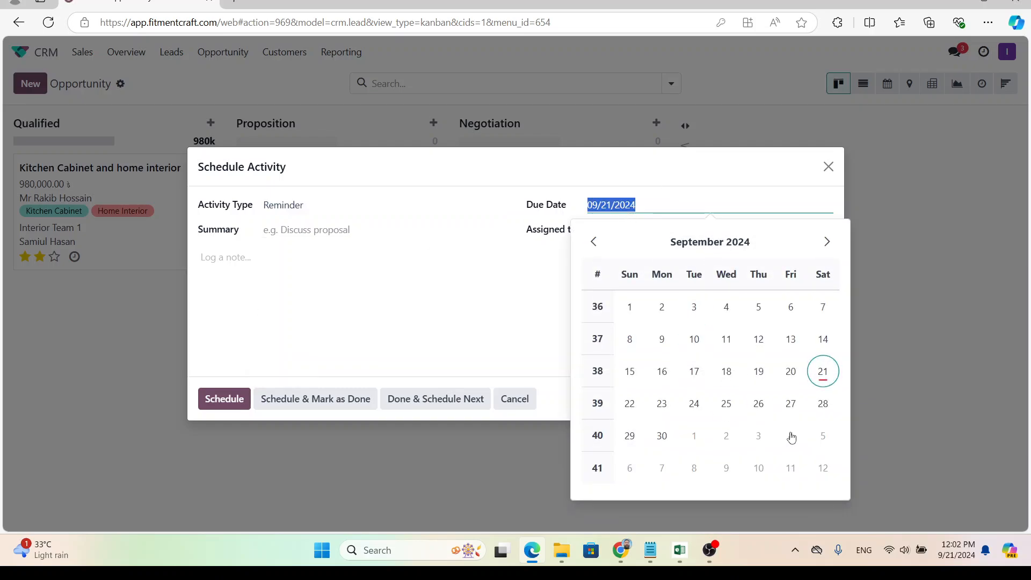
{"action": "left_click", "coordinate": [662, 406]}
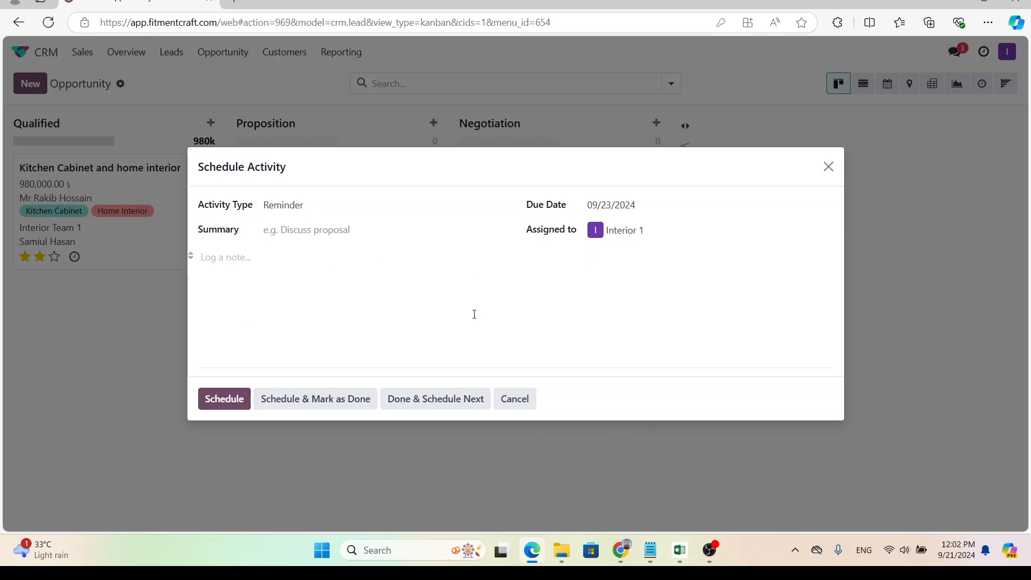
{"action": "left_click", "coordinate": [327, 229]}
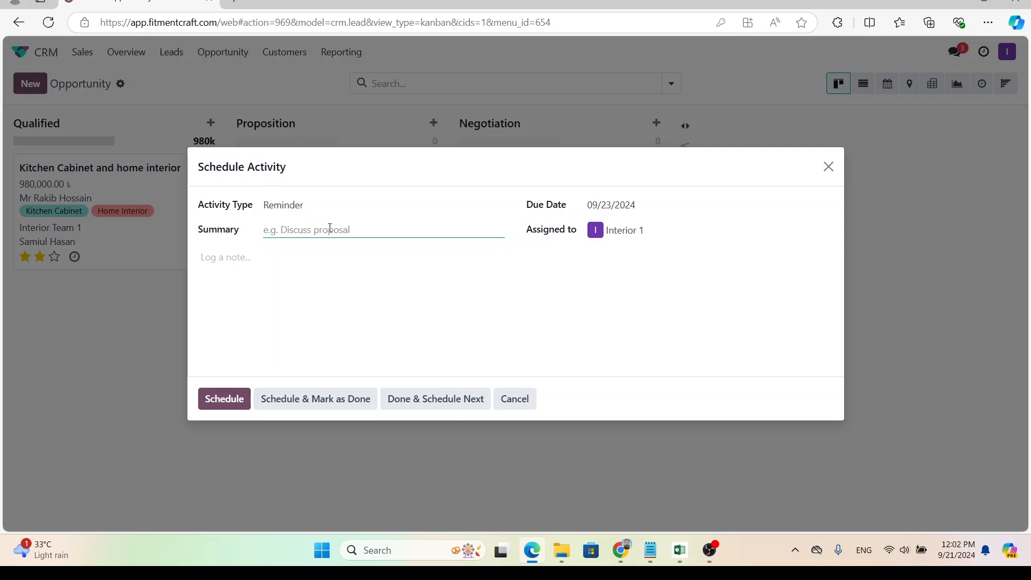
{"action": "type", "text": "Follow up visit"}
{"action": "left_click", "coordinate": [224, 399]}
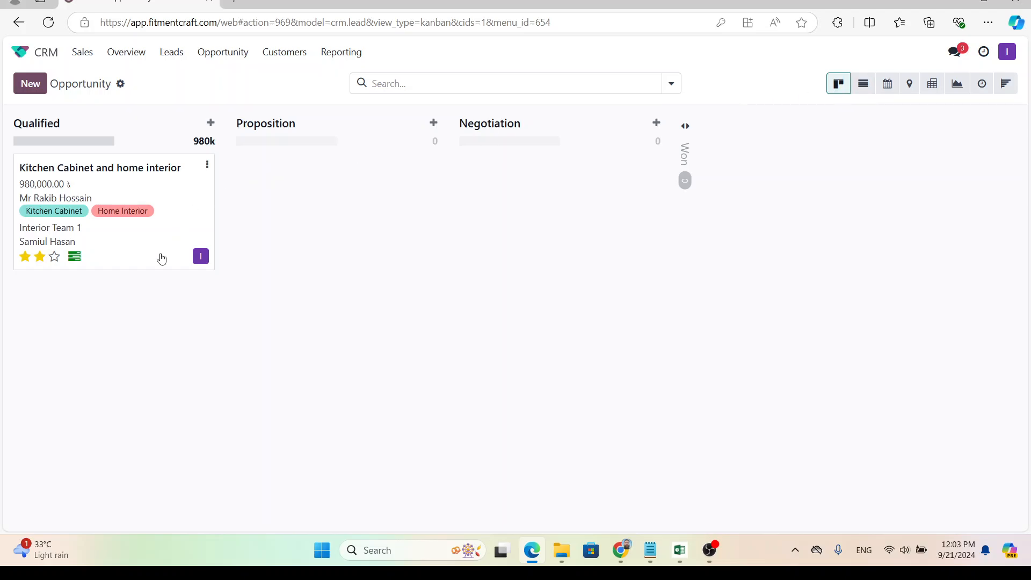
Cycle through List and Graph to the Activity view and inspect the 9/23/2024 Reminder.
{"action": "left_click", "coordinate": [862, 90]}
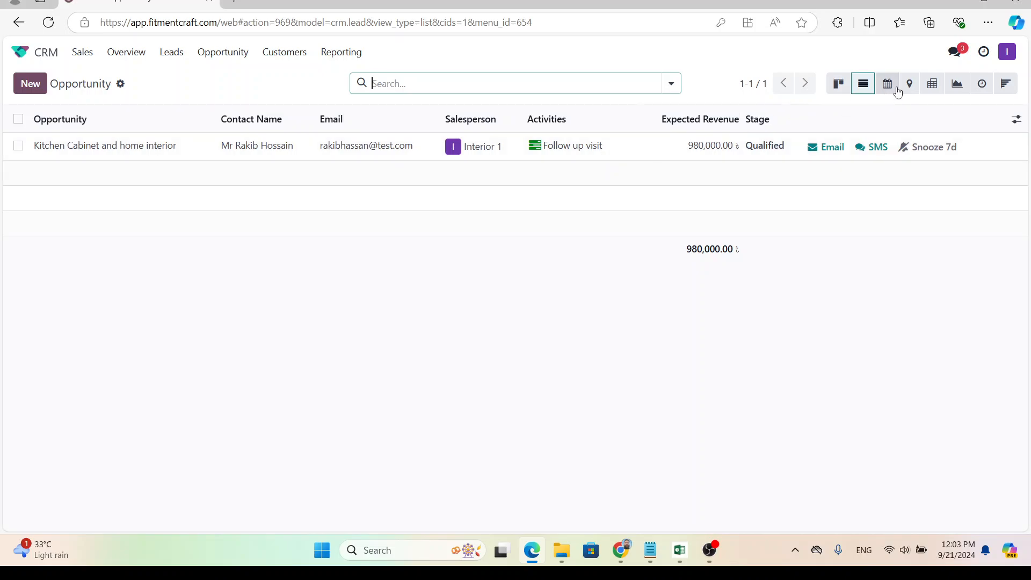
{"action": "left_click", "coordinate": [958, 84]}
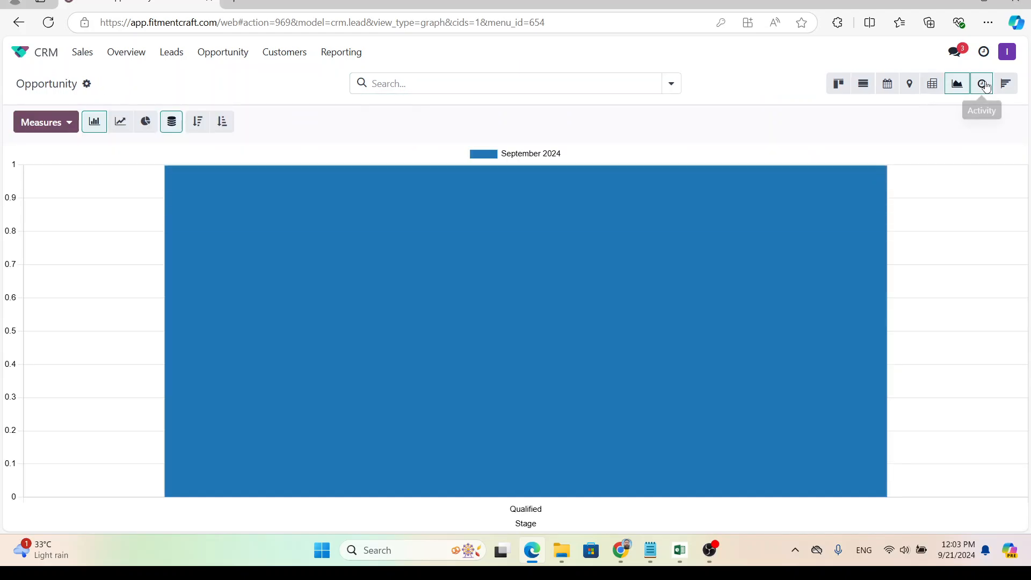
{"action": "left_click", "coordinate": [982, 83]}
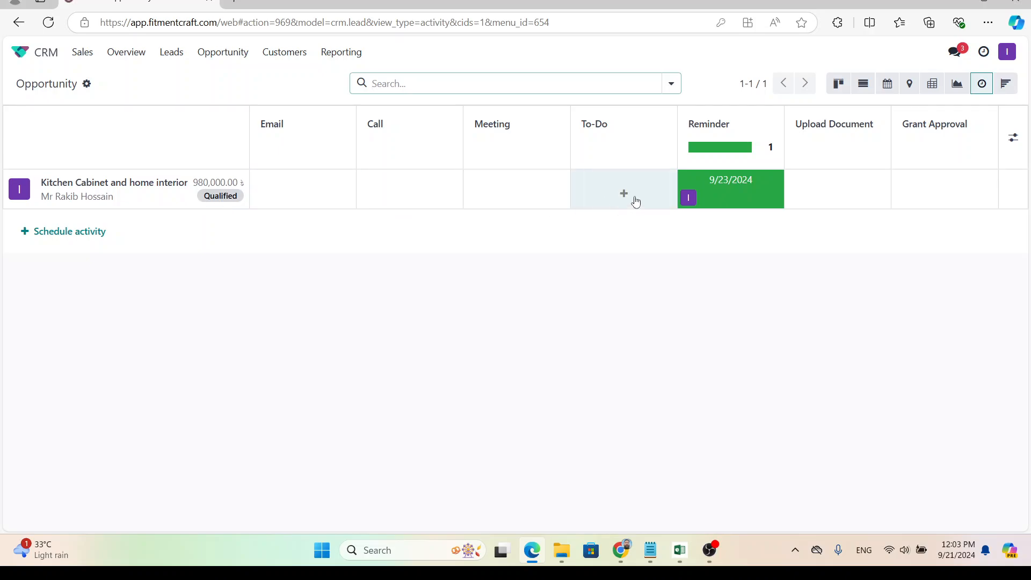
{"action": "left_click", "coordinate": [727, 186]}
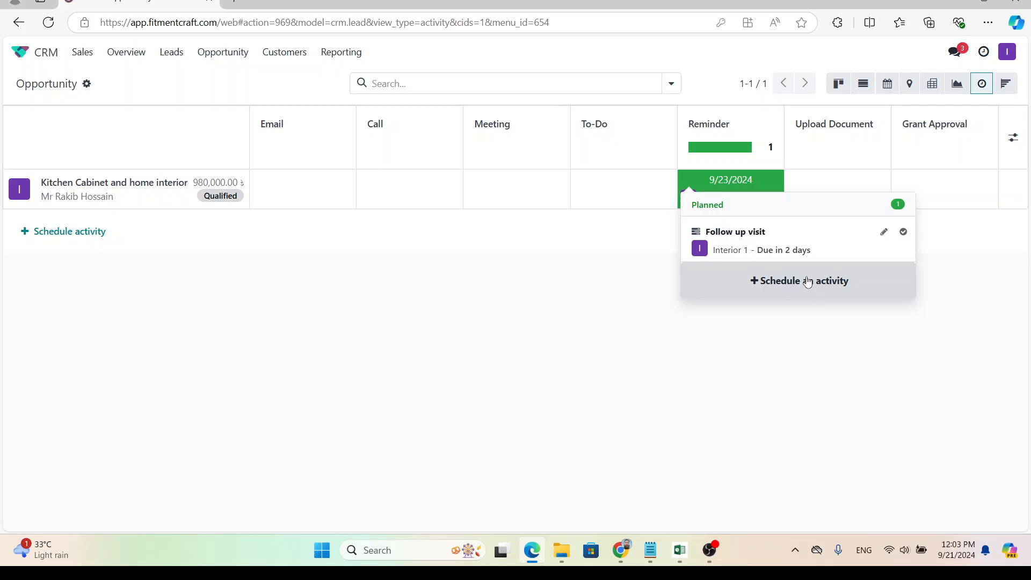
{"action": "left_click", "coordinate": [797, 348]}
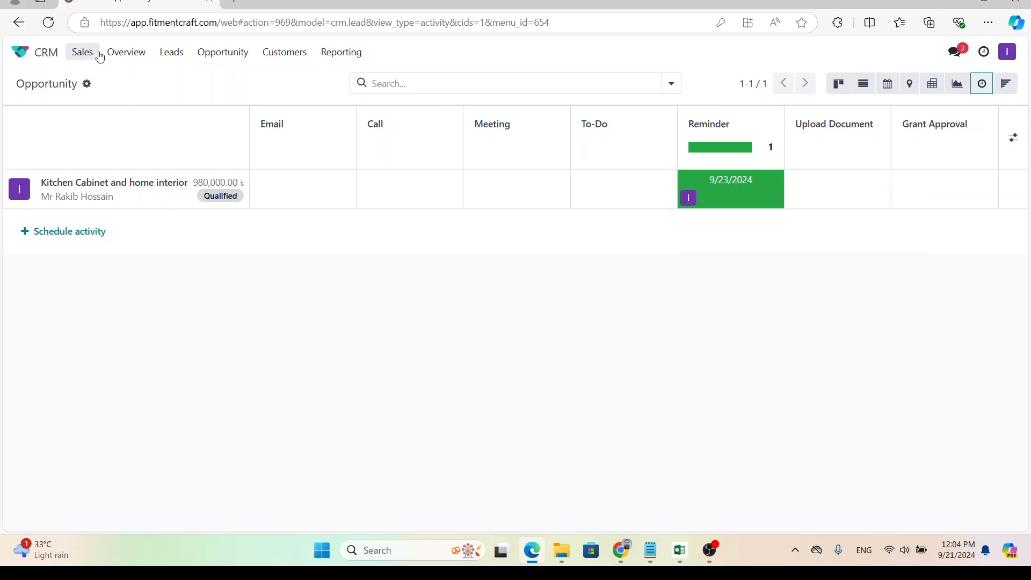
Navigate via Overview and Leads back to the Opportunity kanban board.
{"action": "left_click", "coordinate": [128, 55]}
{"action": "left_click", "coordinate": [175, 56]}
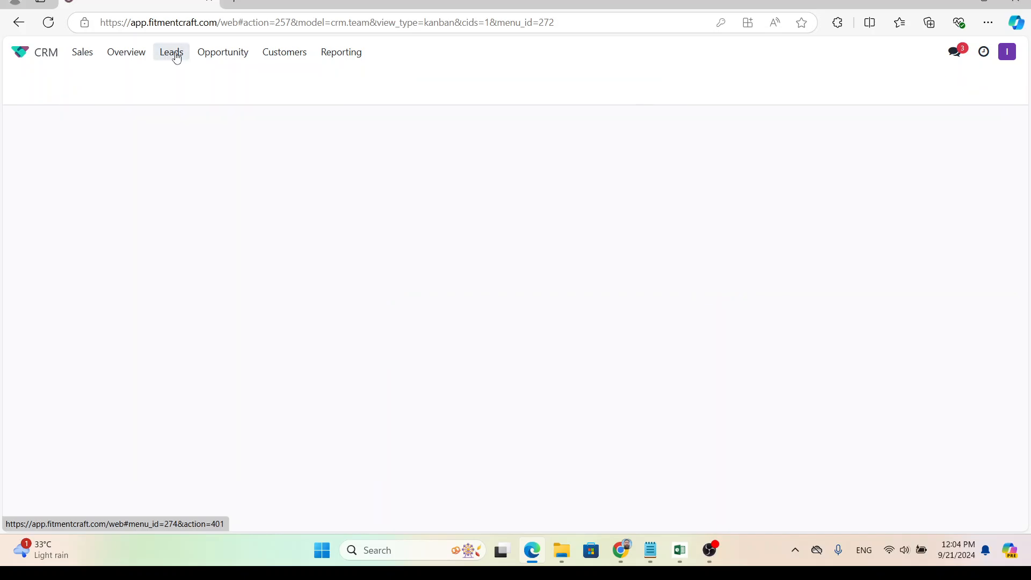
{"action": "left_click", "coordinate": [215, 57]}
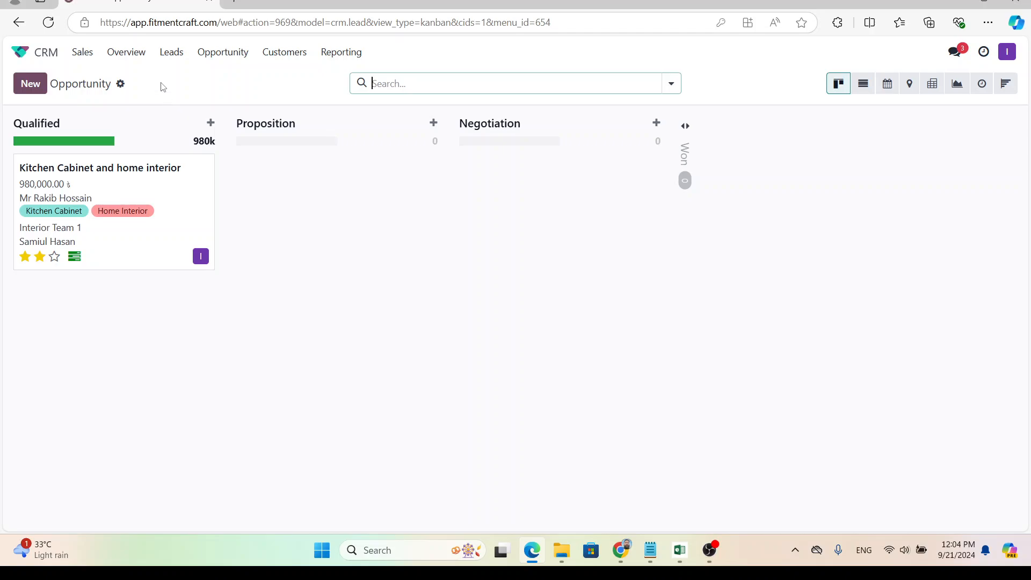
{"action": "left_click", "coordinate": [211, 124]}
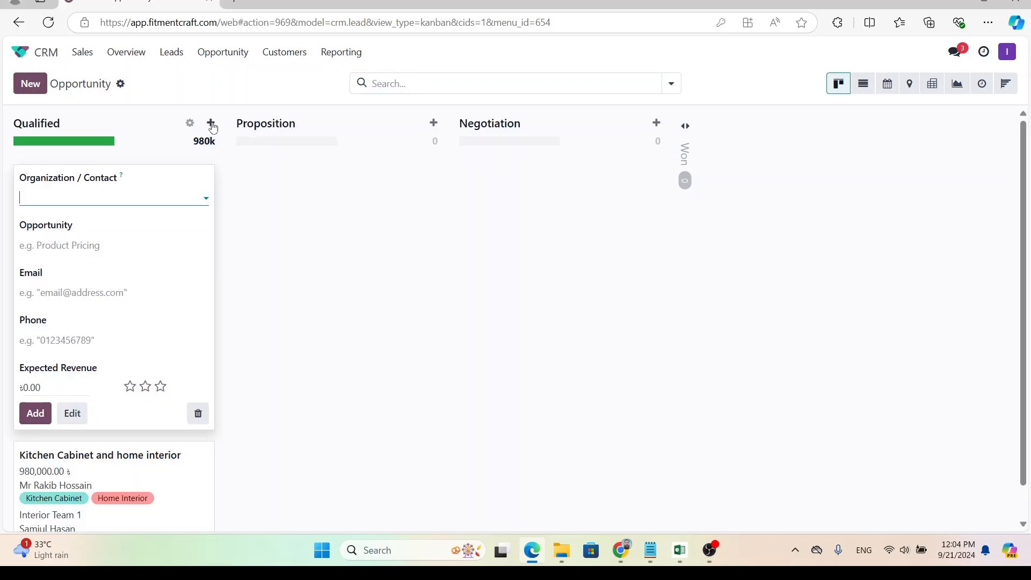
{"action": "left_click", "coordinate": [213, 127]}
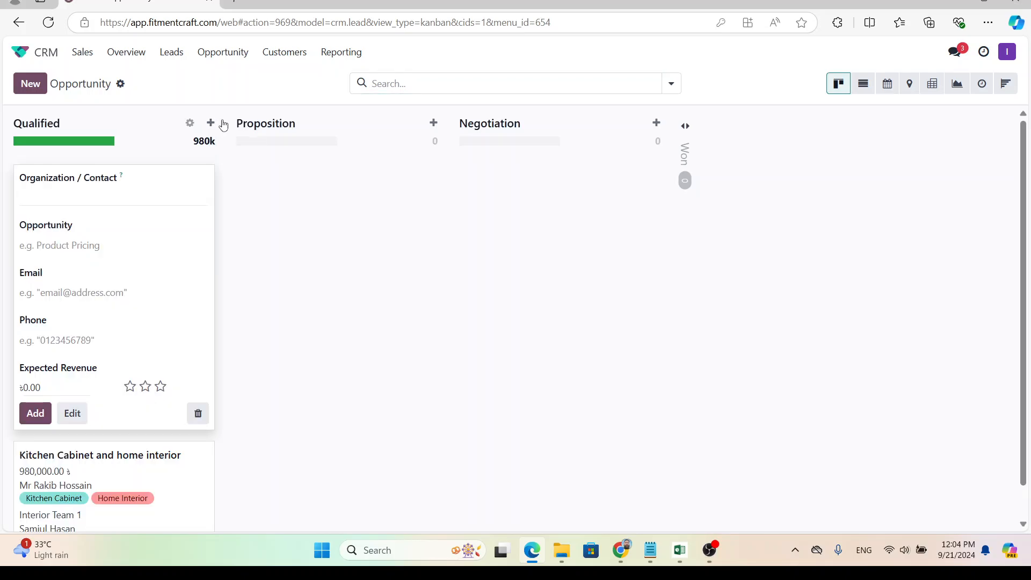
{"action": "left_click", "coordinate": [433, 125]}
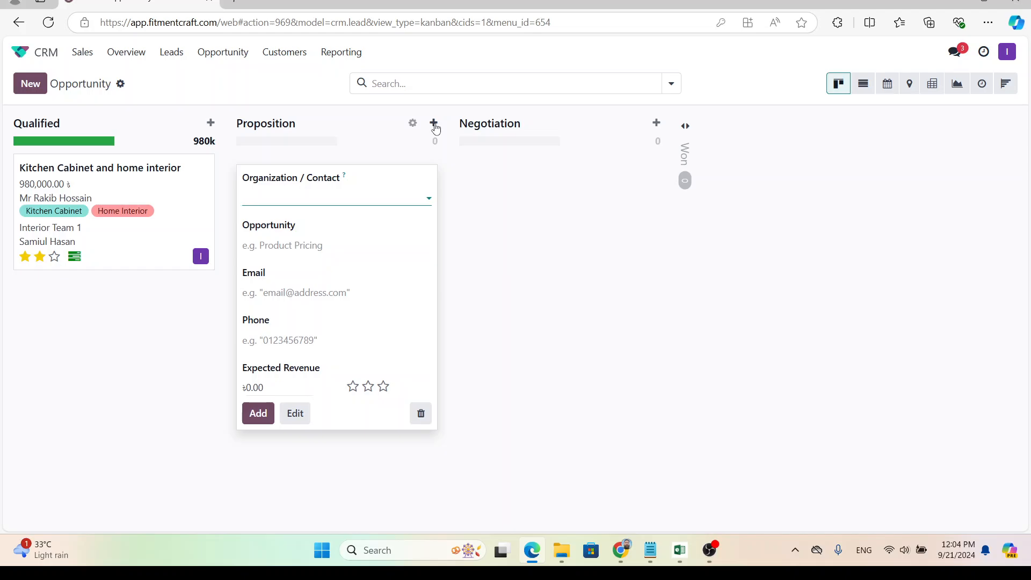
{"action": "left_click", "coordinate": [485, 243]}
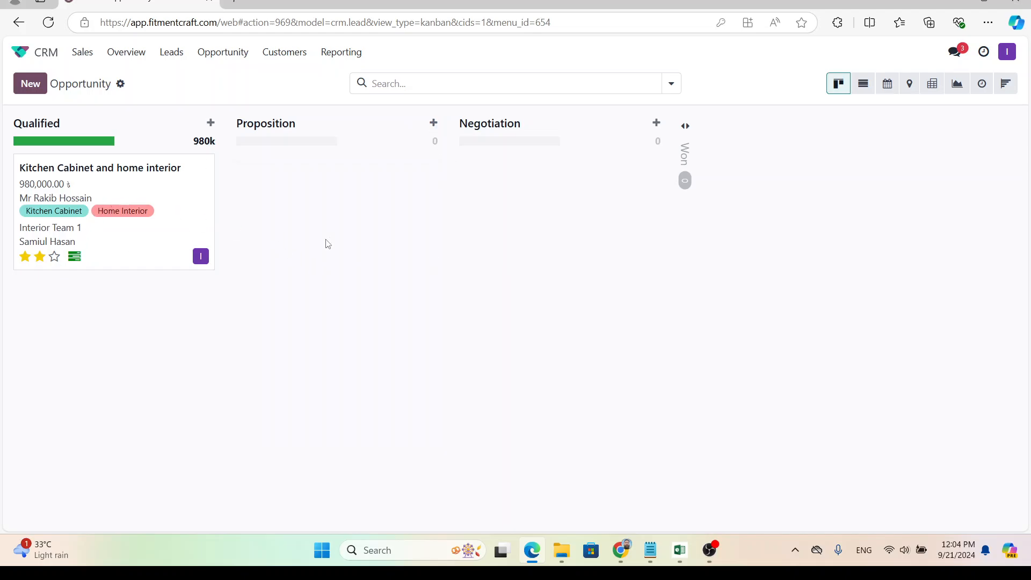